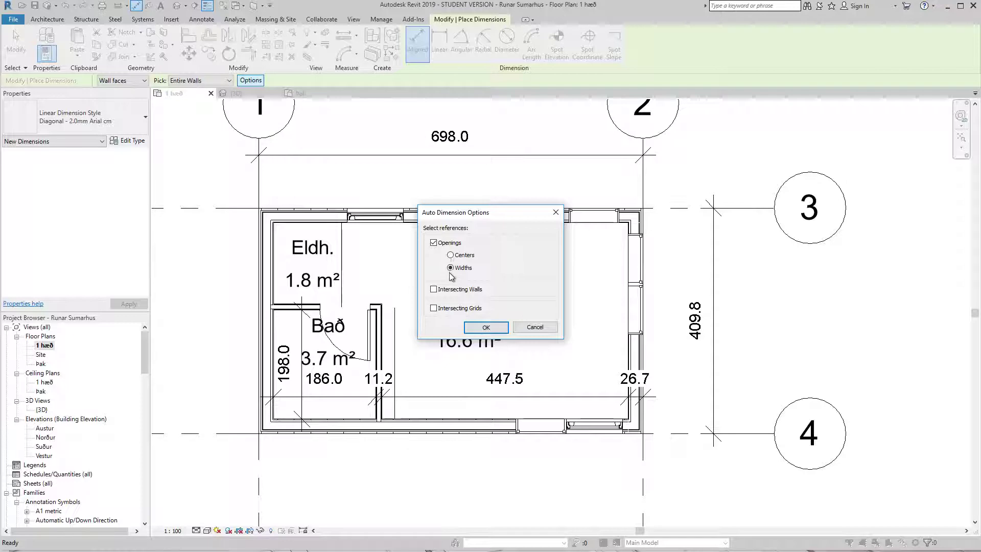
Confirm automatic dimensioning by opening widths and place an aligned dimension string outside the exterior wall along grid 3
{"action": "left_click", "coordinate": [485, 328]}
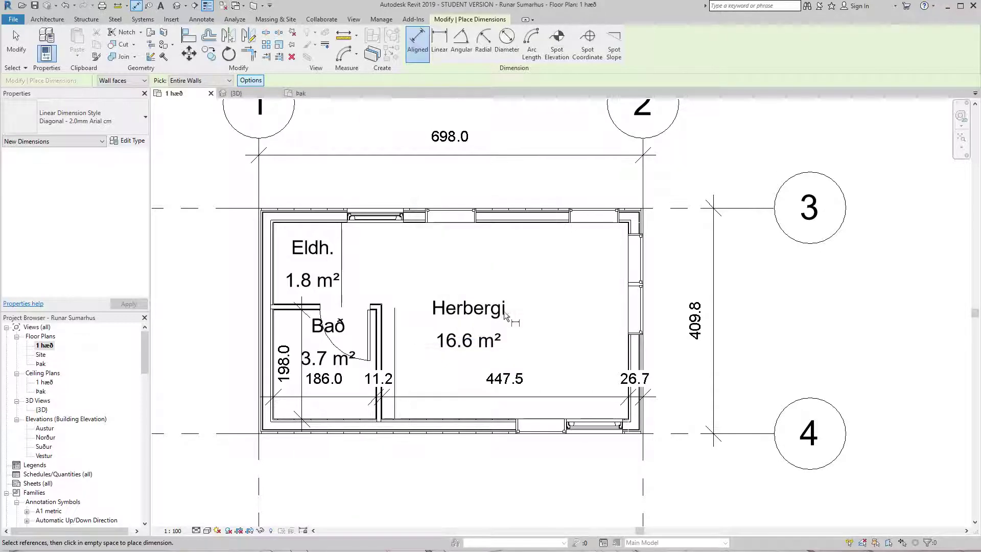
{"action": "scroll", "coordinate": [501, 306], "scroll_direction": "down", "scroll_amount": 2}
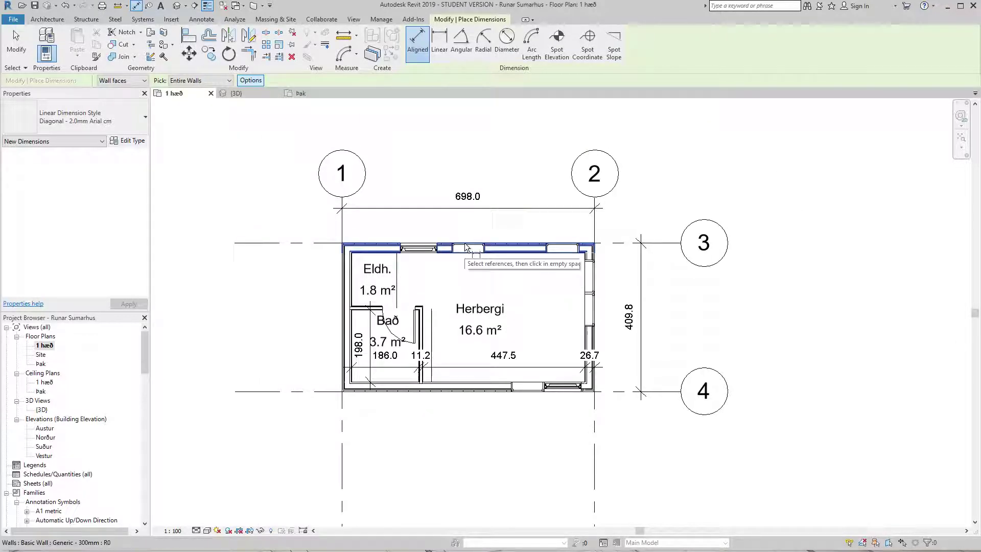
{"action": "scroll", "coordinate": [466, 248], "scroll_direction": "up", "scroll_amount": 2}
{"action": "left_click", "coordinate": [435, 249]}
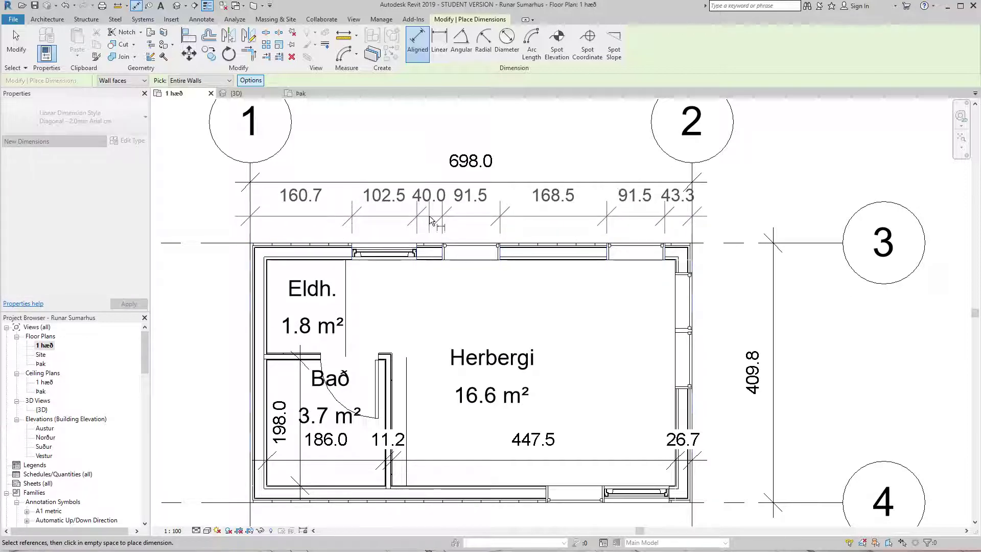
{"action": "left_click", "coordinate": [432, 213]}
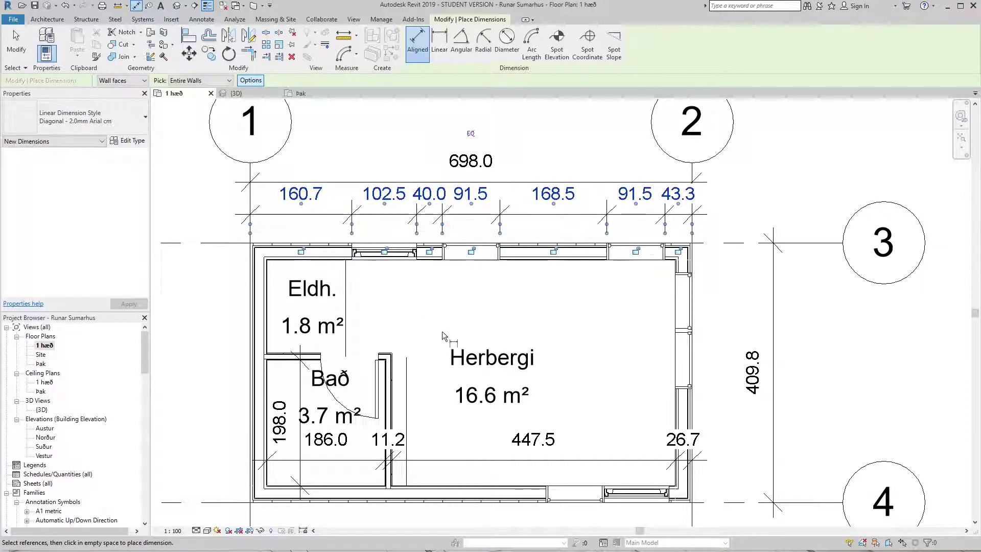
Place opening-width dimension strings outside the exterior walls along grid 2 and grid 4
{"action": "left_click", "coordinate": [696, 408]}
{"action": "left_click", "coordinate": [743, 429]}
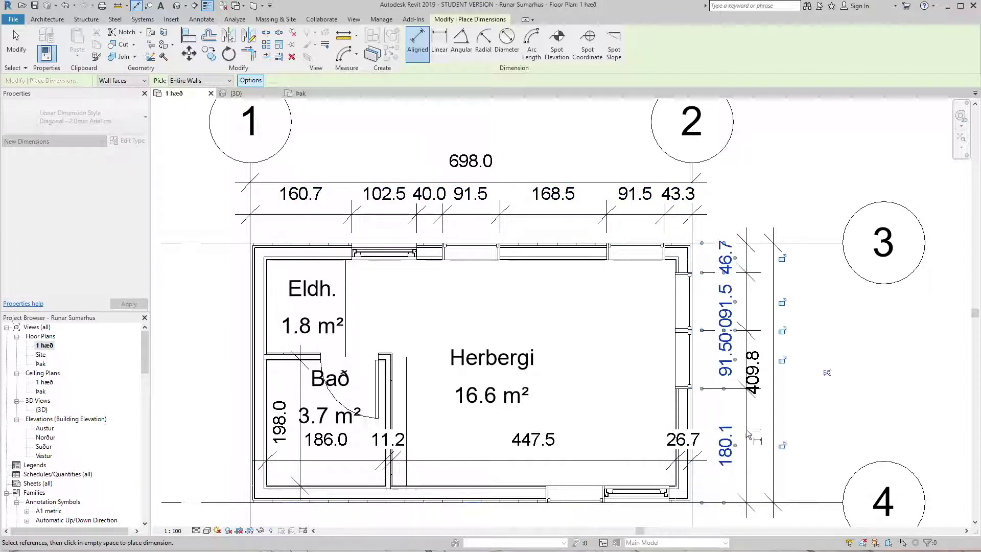
{"action": "middle_click_drag", "start_coordinate": [746, 429], "coordinate": [737, 275]}
{"action": "left_click", "coordinate": [505, 342]}
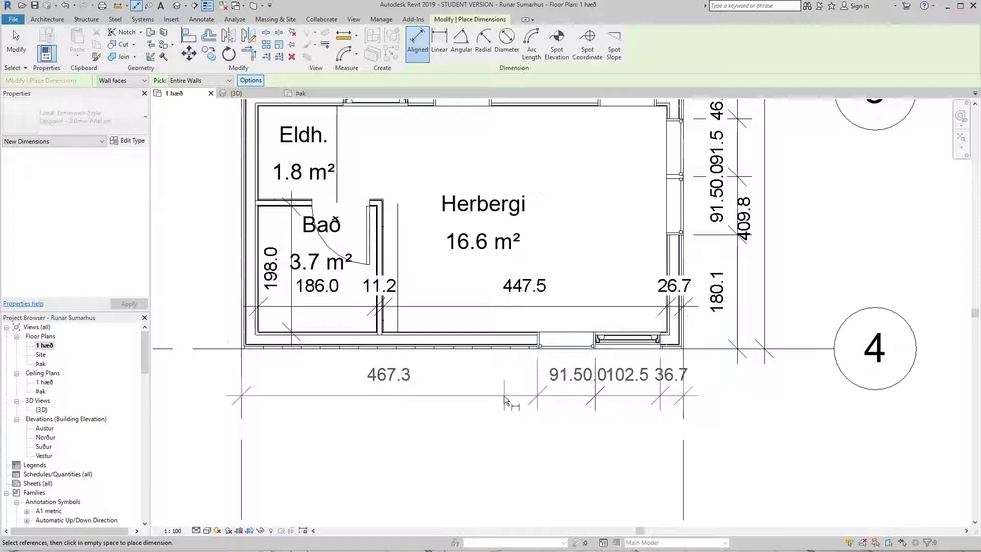
{"action": "left_click", "coordinate": [500, 405]}
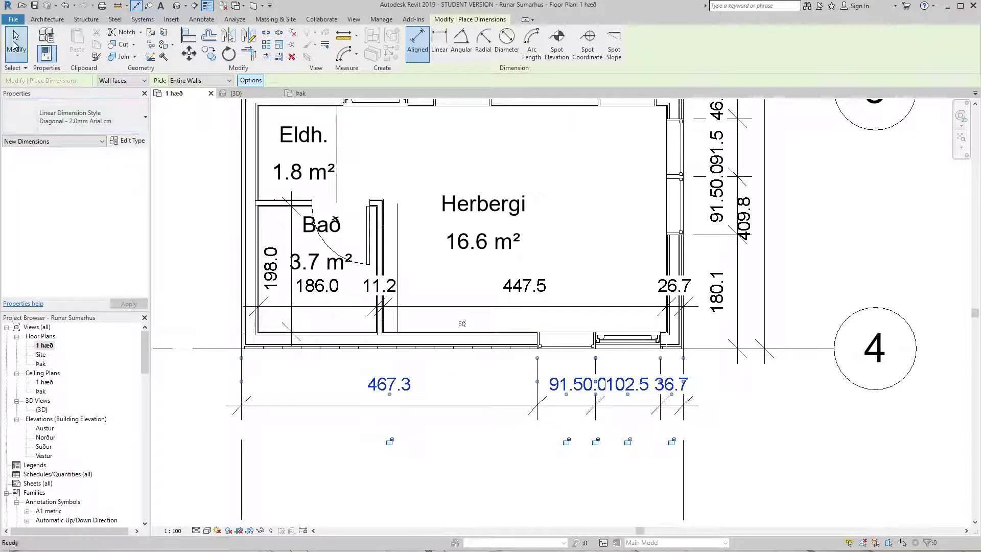
{"action": "left_click", "coordinate": [15, 40]}
Edit the witness lines of the grid 2 wall's dimension string to remove the duplicate reference between the two adjoining windows
{"action": "middle_click_drag", "start_coordinate": [761, 344], "coordinate": [679, 407]}
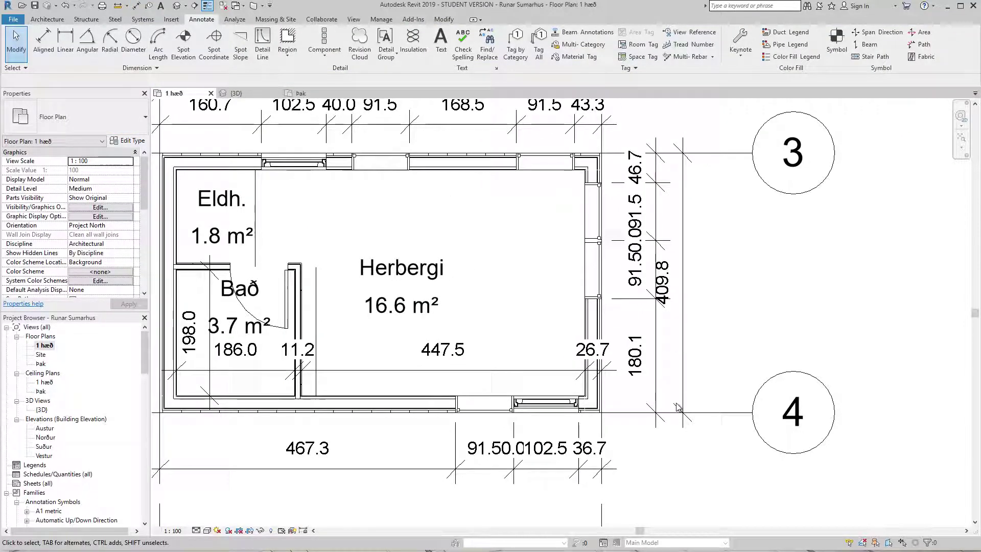
{"action": "left_click", "coordinate": [634, 247]}
{"action": "scroll", "coordinate": [634, 247], "scroll_direction": "up", "scroll_amount": 2}
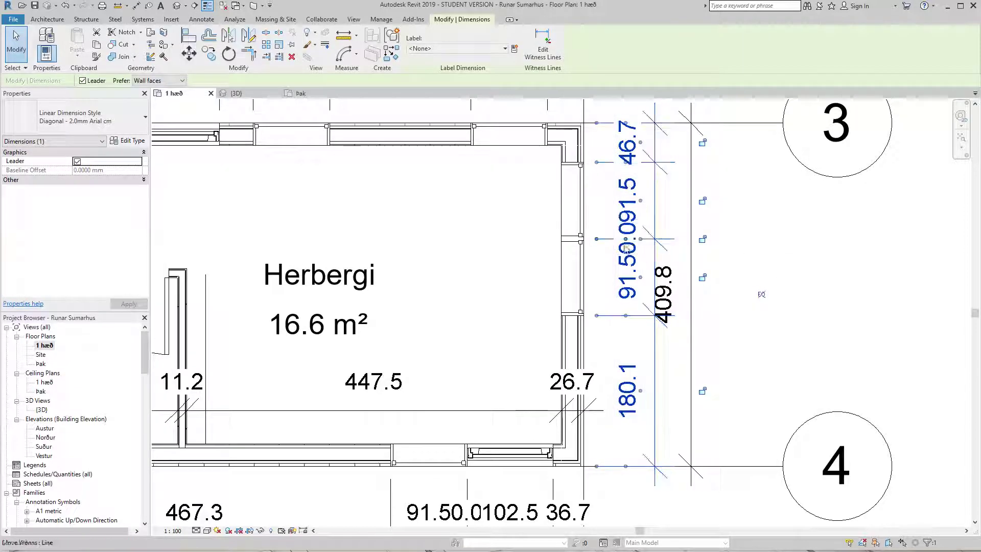
{"action": "middle_click_drag", "start_coordinate": [539, 246], "coordinate": [455, 291]}
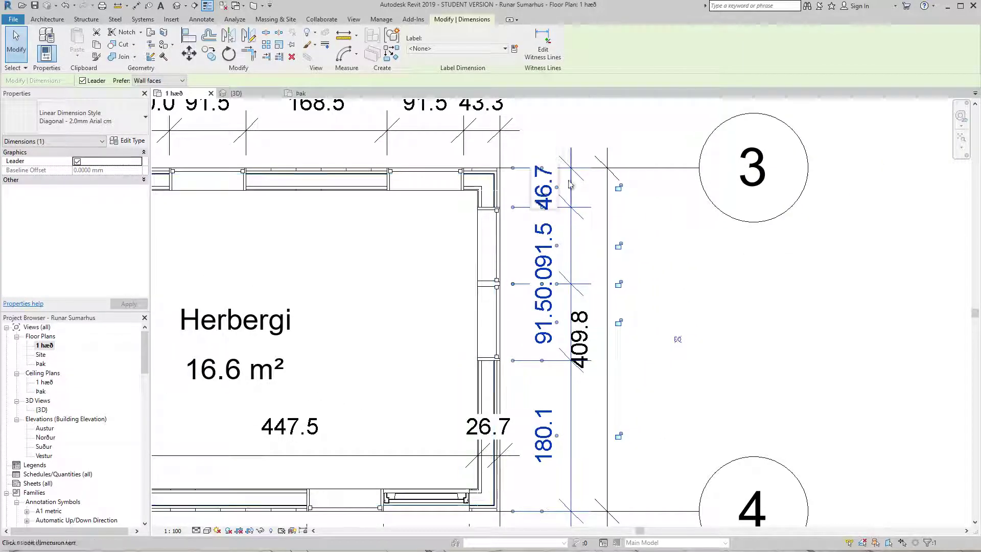
{"action": "left_click", "coordinate": [543, 45]}
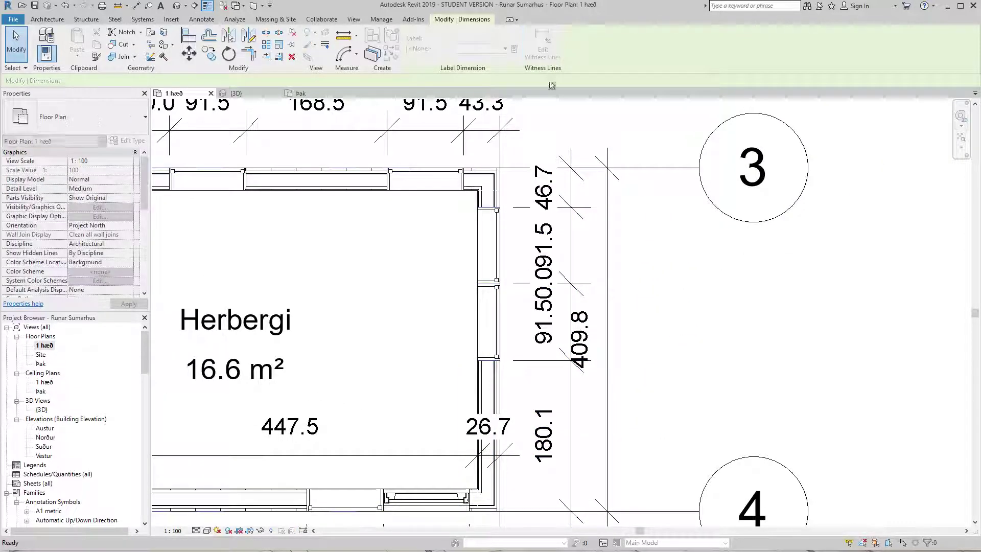
{"action": "left_click", "coordinate": [491, 284]}
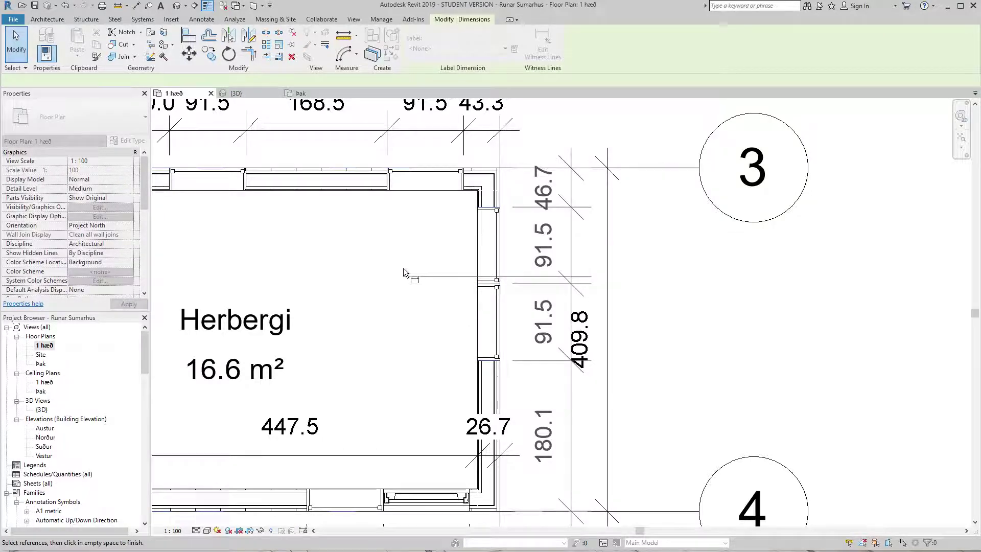
{"action": "left_click", "coordinate": [403, 271]}
{"action": "scroll", "coordinate": [404, 271], "scroll_direction": "down", "scroll_amount": 3}
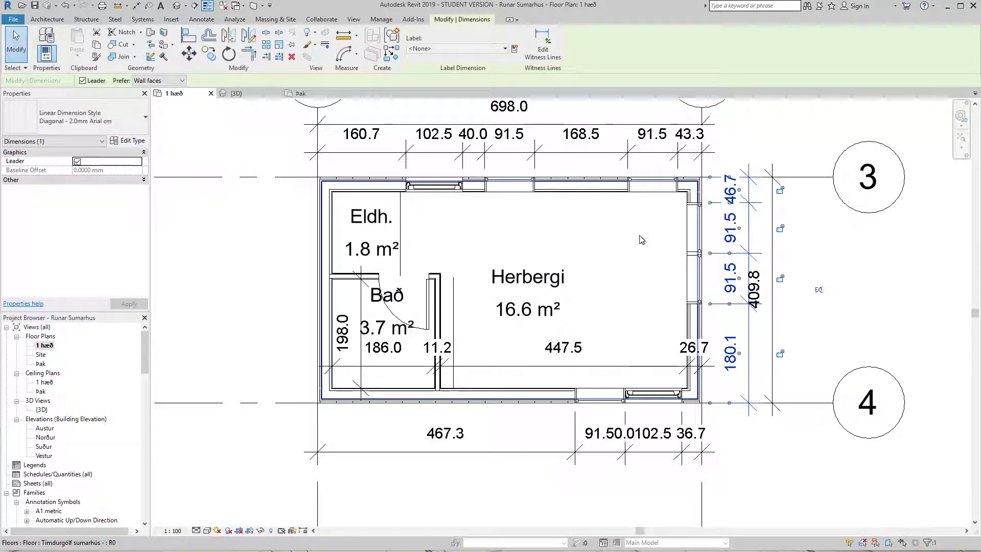
{"action": "left_click", "coordinate": [800, 239]}
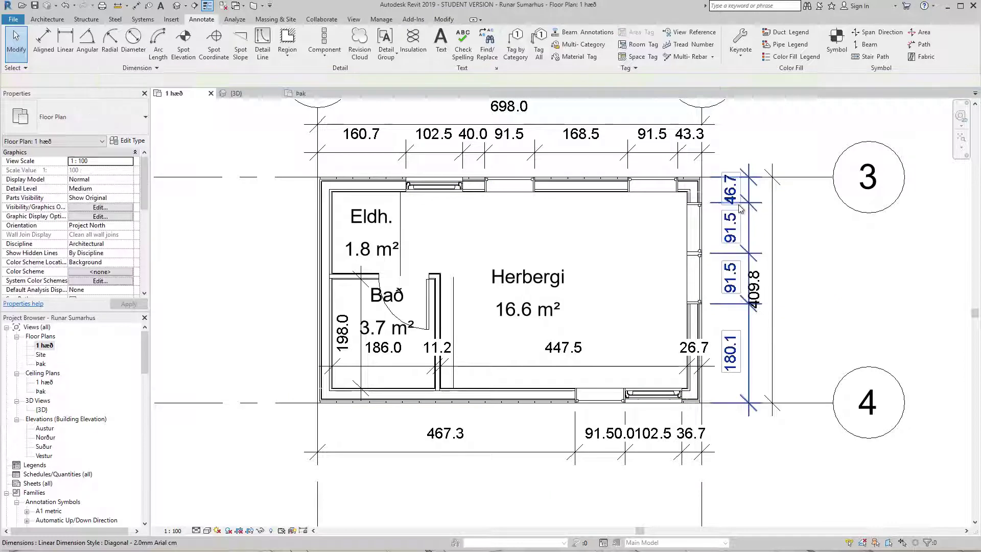
Duplicate the dimension type of the grid 2 wall's opening string as "Diagonal - 2.0mm Arial cm úti"
{"action": "left_click", "coordinate": [738, 205]}
{"action": "left_click", "coordinate": [444, 153]}
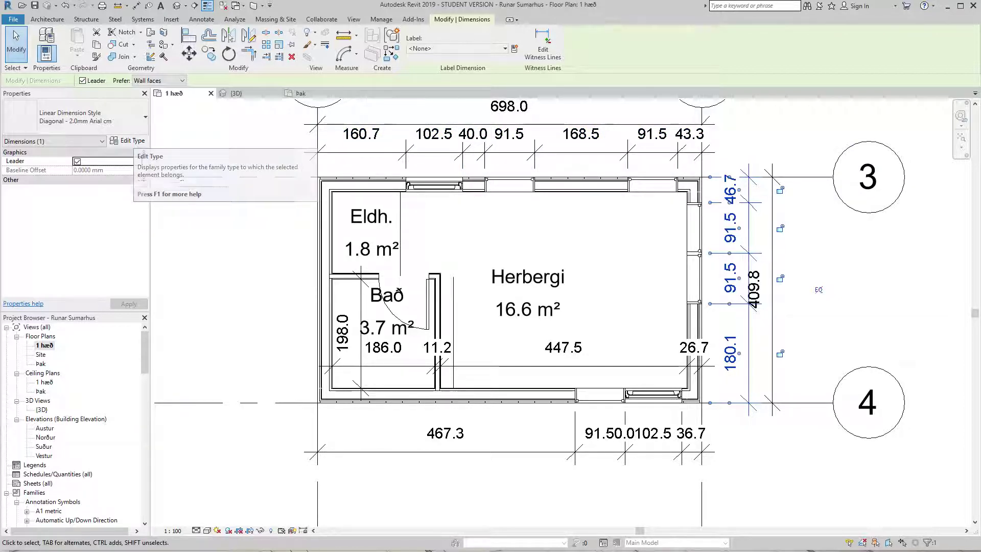
{"action": "left_click", "coordinate": [135, 142]}
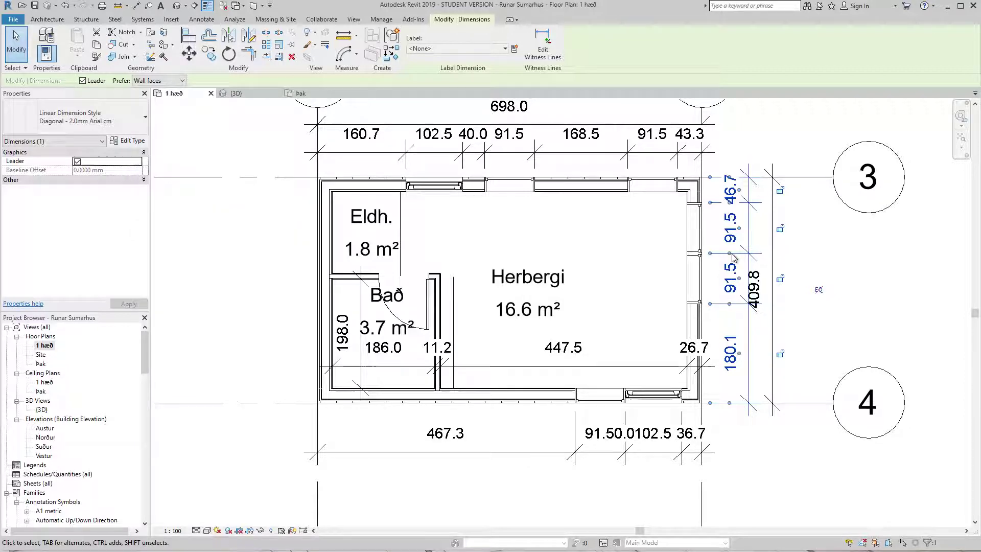
{"action": "left_click", "coordinate": [134, 142]}
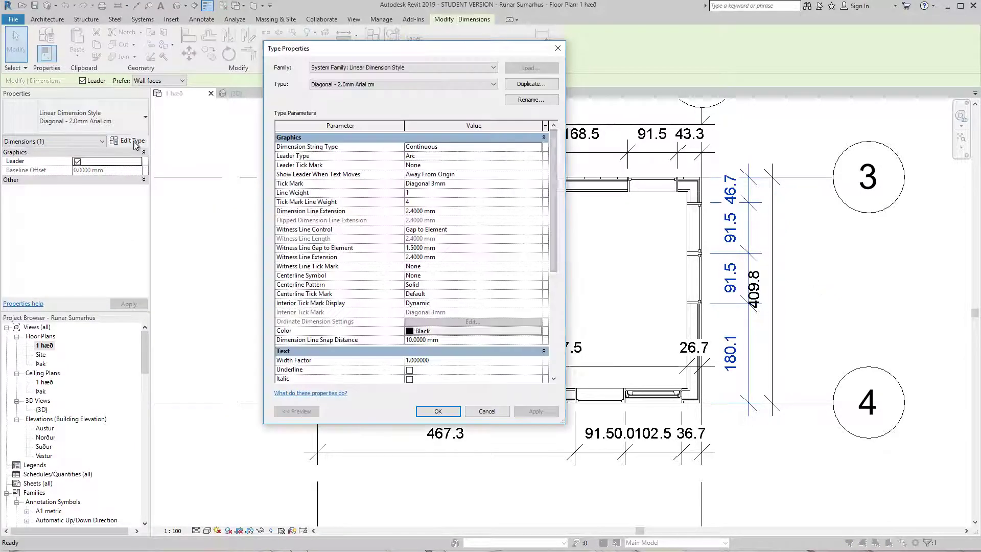
{"action": "left_click", "coordinate": [532, 83]}
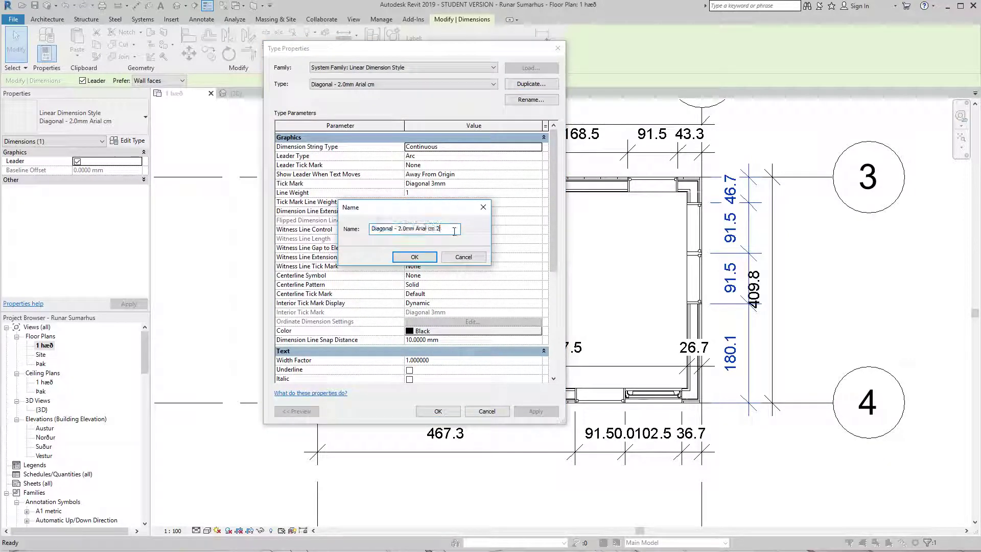
{"action": "key", "text": "BackSpace"}
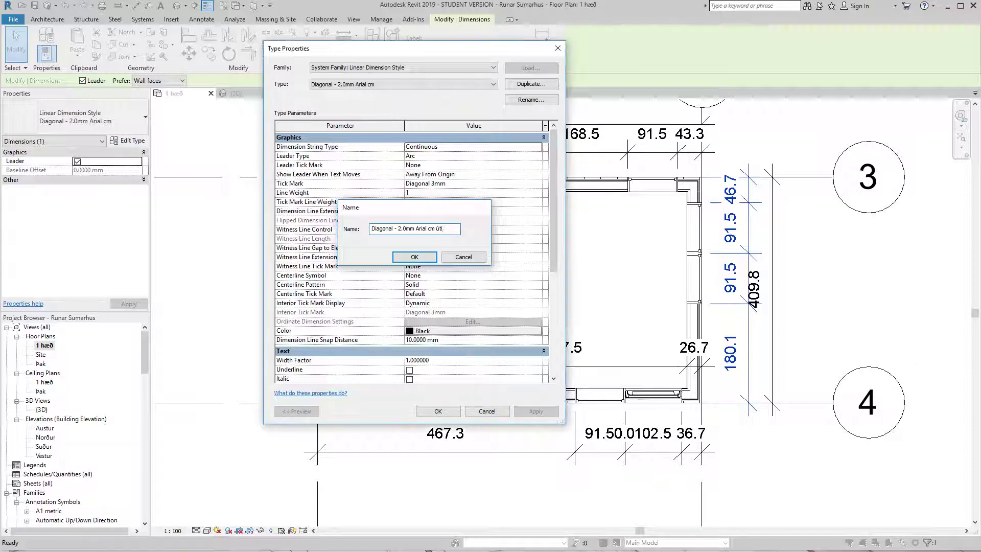
{"action": "key", "text": "Return"}
Set the new dimension type's units format to 0 decimal places and apply the type changes
{"action": "scroll", "coordinate": [456, 235], "scroll_direction": "down", "scroll_amount": 6}
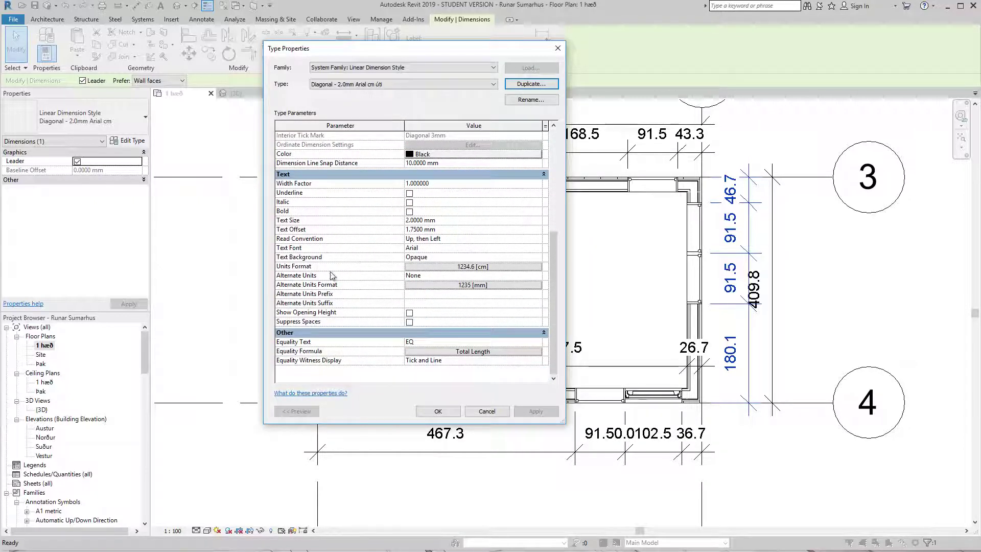
{"action": "left_click", "coordinate": [470, 267]}
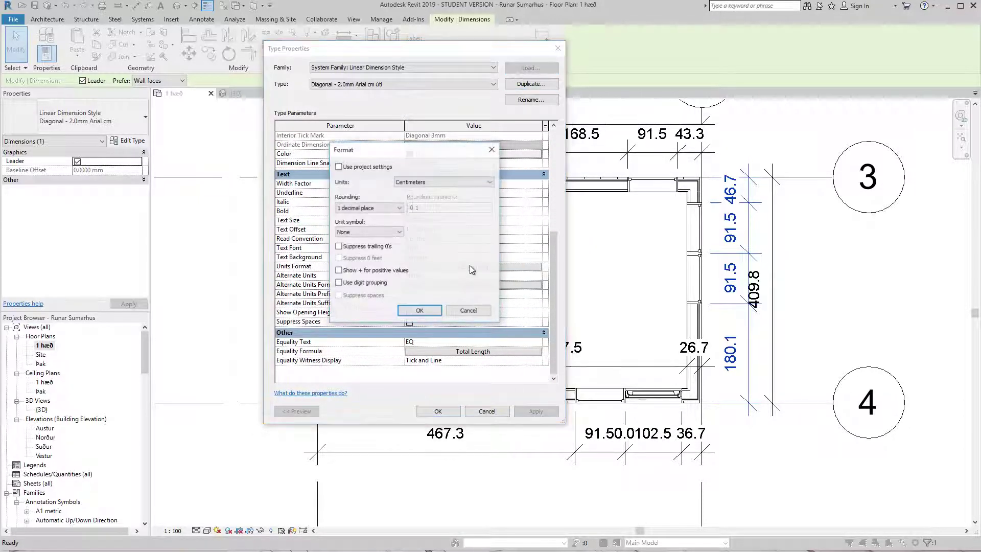
{"action": "left_click", "coordinate": [365, 209]}
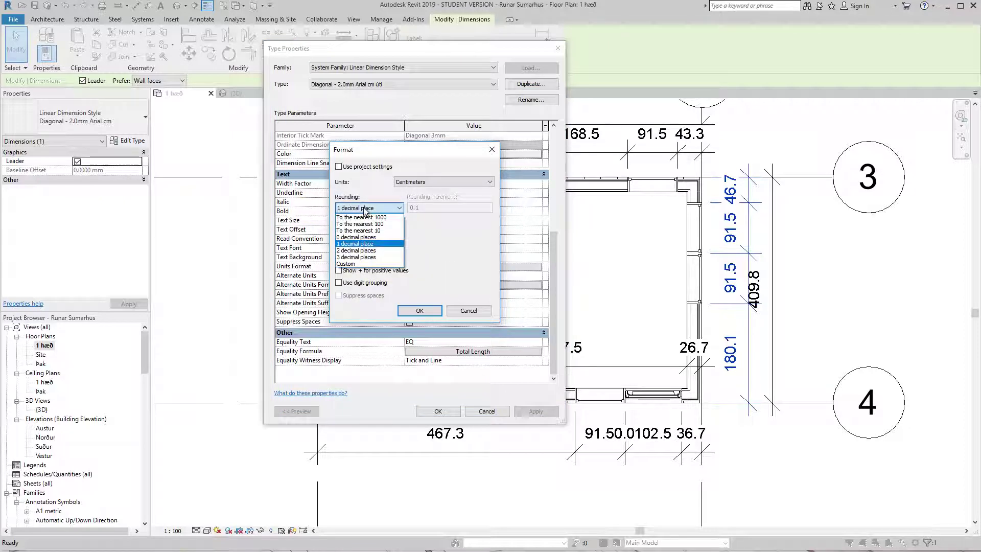
{"action": "left_click", "coordinate": [363, 216]}
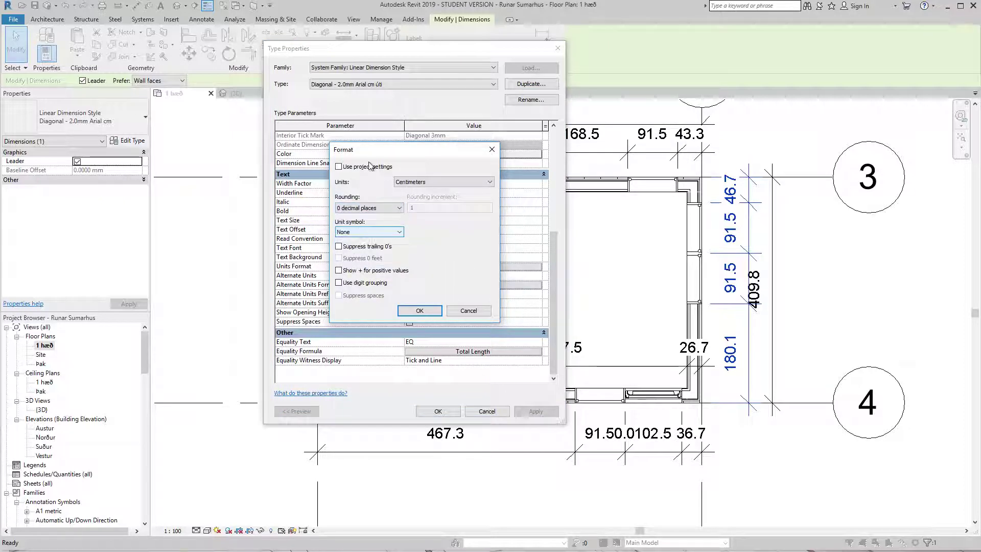
{"action": "left_click", "coordinate": [419, 311]}
{"action": "left_click", "coordinate": [438, 411]}
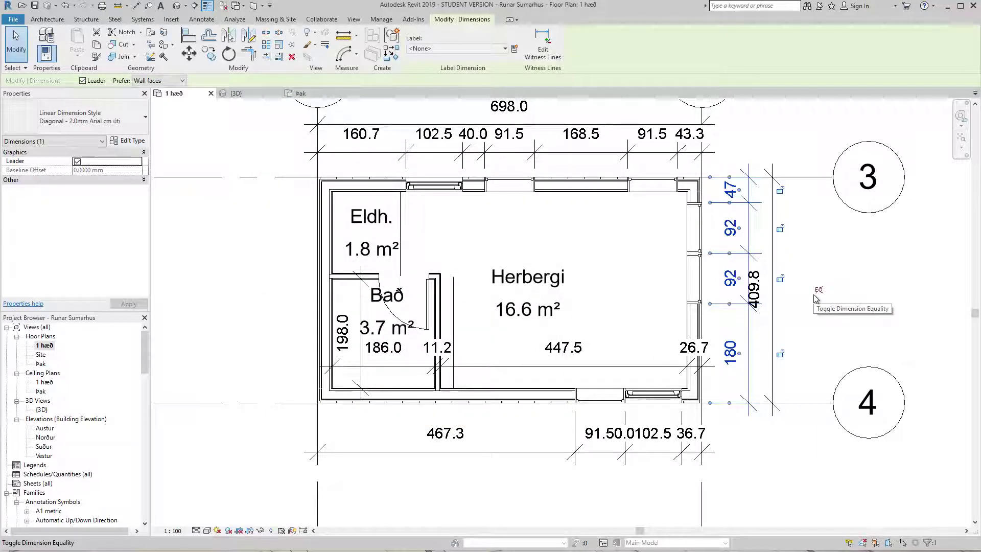
Apply the "Diagonal - 2.0mm Arial cm úti" type to both overall grid dimensions and the opening strings along grids 3 and 4
{"action": "left_click", "coordinate": [775, 314]}
{"action": "scroll", "coordinate": [591, 215], "scroll_direction": "down", "scroll_amount": 1}
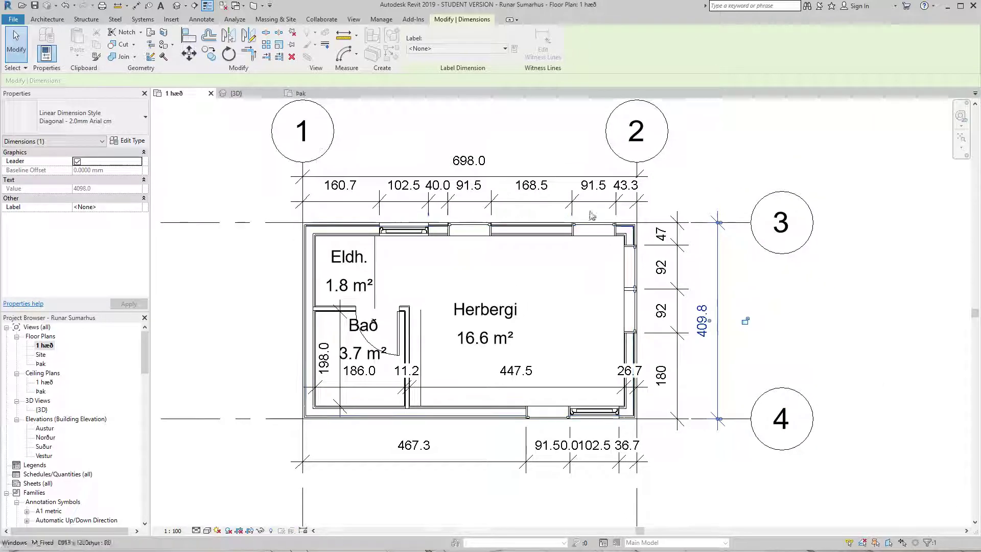
{"action": "left_click", "coordinate": [588, 203], "text": "ctrl"}
{"action": "left_click", "coordinate": [489, 177], "text": "ctrl"}
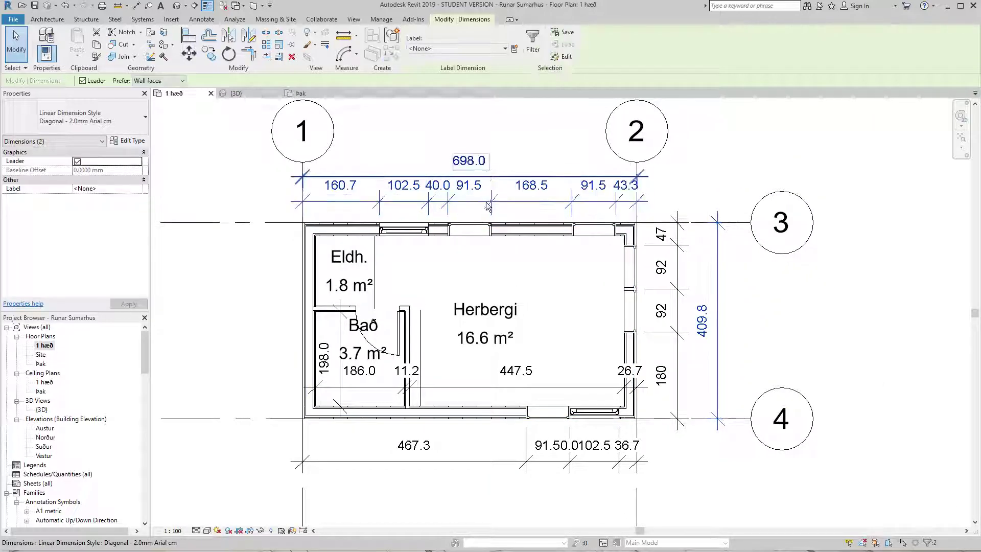
{"action": "left_click", "coordinate": [498, 473], "text": "ctrl"}
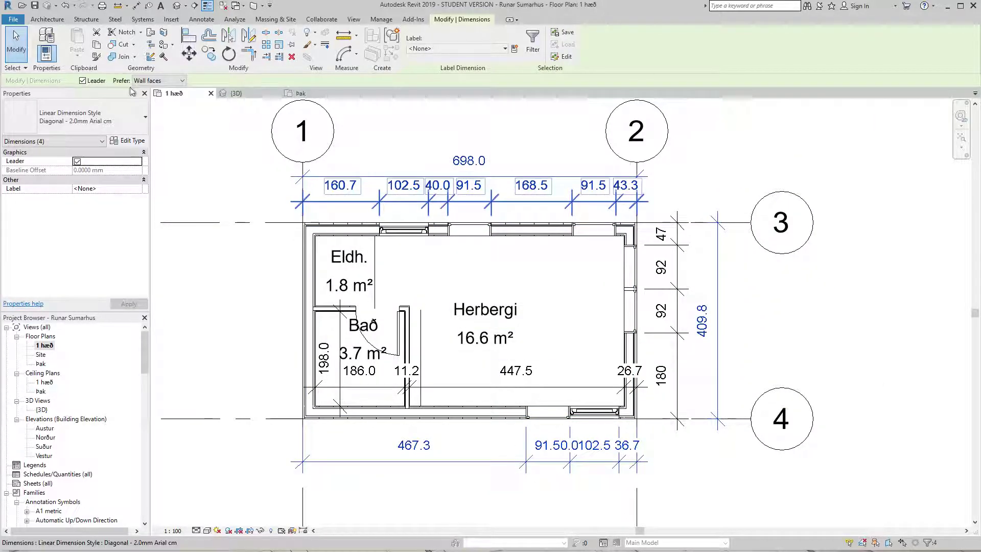
{"action": "left_click", "coordinate": [67, 121]}
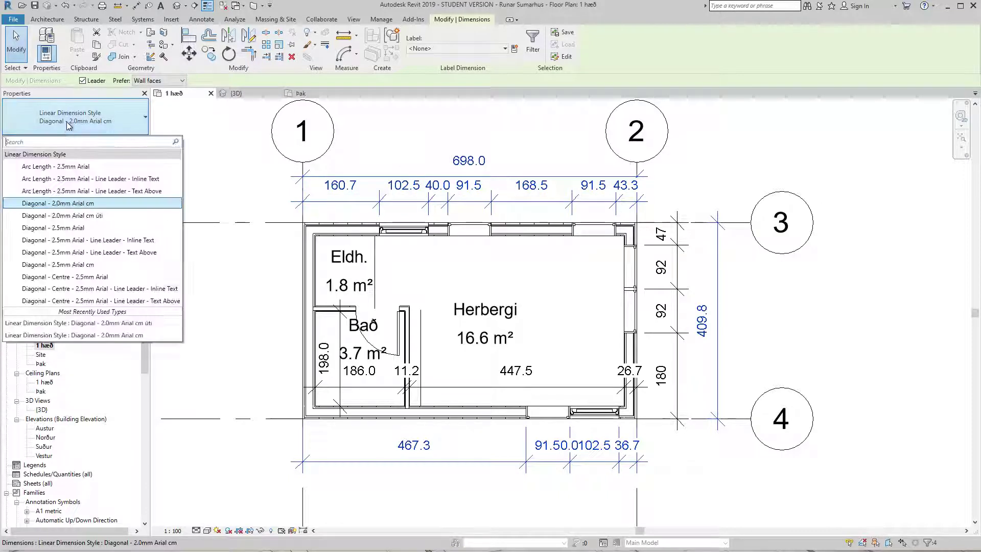
{"action": "left_click", "coordinate": [100, 215]}
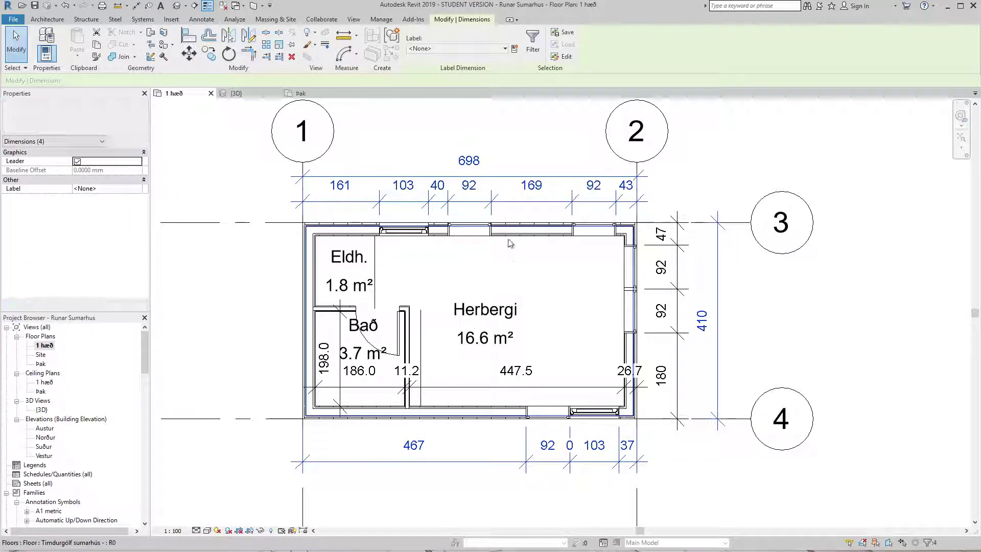
{"action": "left_click", "coordinate": [731, 188]}
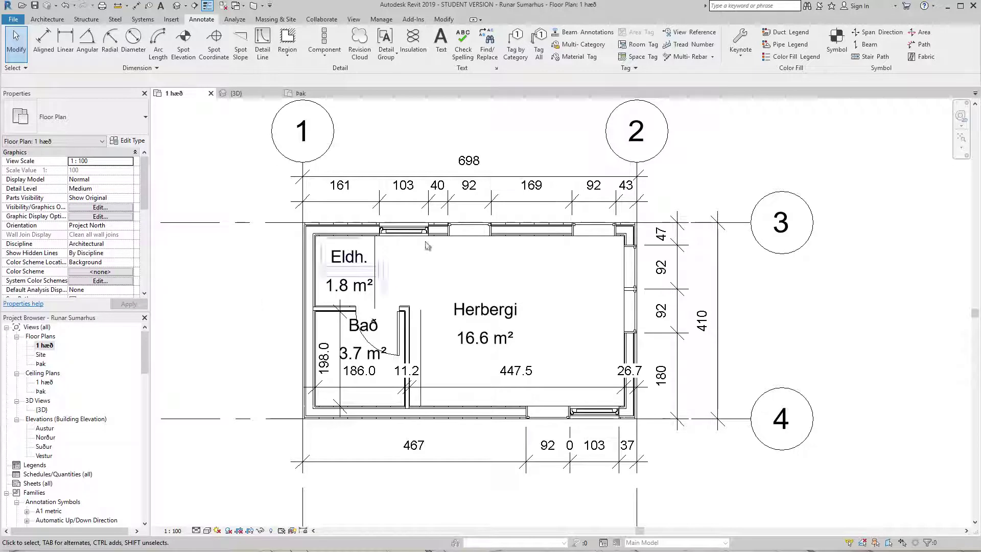
Place an overall aligned dimension outside the exterior wall along grid 1
{"action": "left_click", "coordinate": [43, 41]}
{"action": "left_click", "coordinate": [299, 283]}
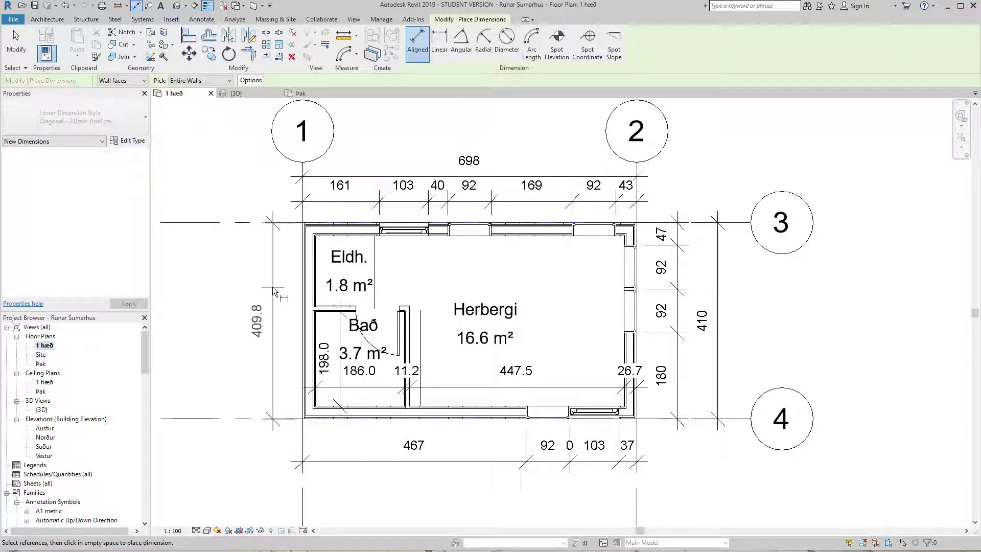
{"action": "left_click", "coordinate": [265, 288]}
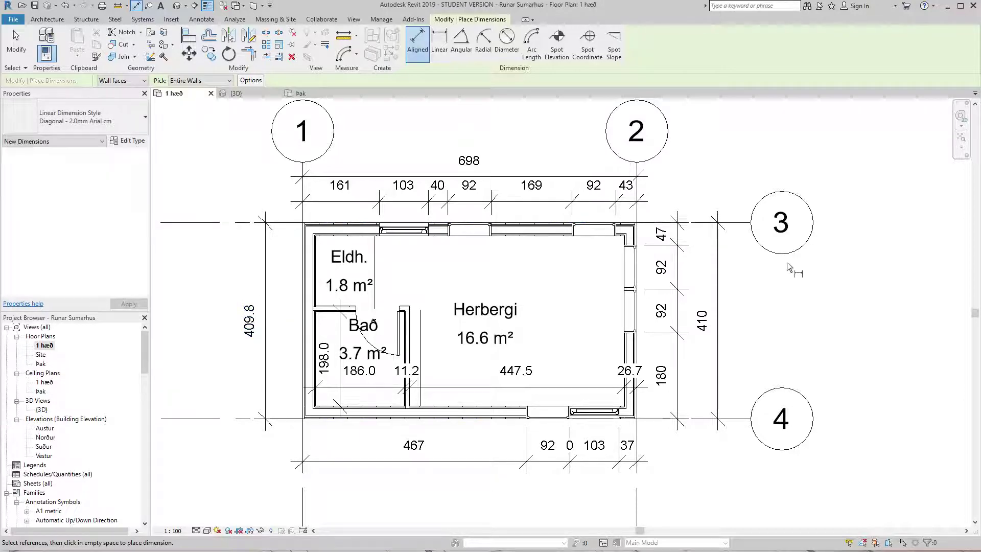
{"action": "scroll", "coordinate": [787, 262], "scroll_direction": "down", "scroll_amount": 1}
{"action": "scroll", "coordinate": [498, 317], "scroll_direction": "up", "scroll_amount": 2}
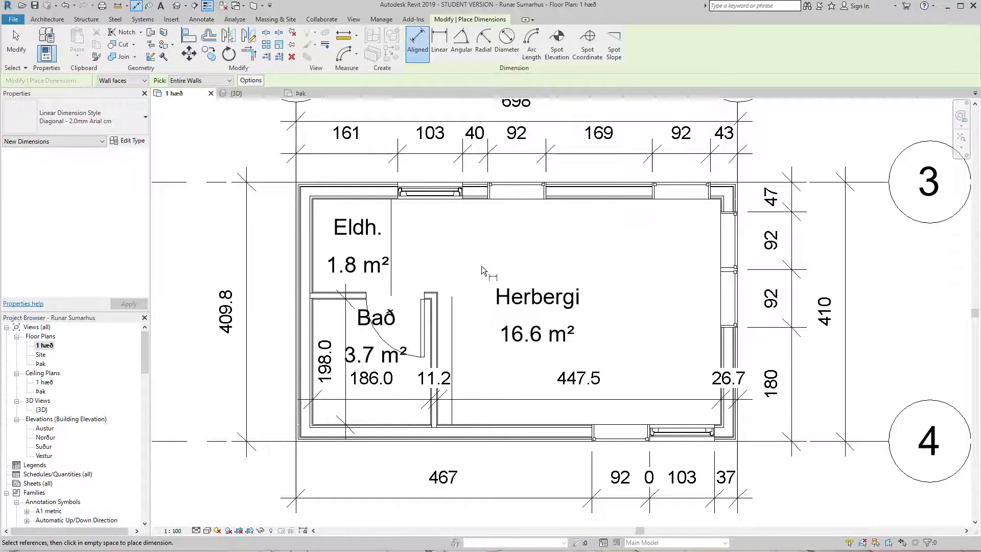
{"action": "key", "text": "Escape"}
Change the overall dimension beside the grid 1 wall to the "Diagonal - 2.0mm Arial cm úti" type
{"action": "left_click", "coordinate": [252, 261]}
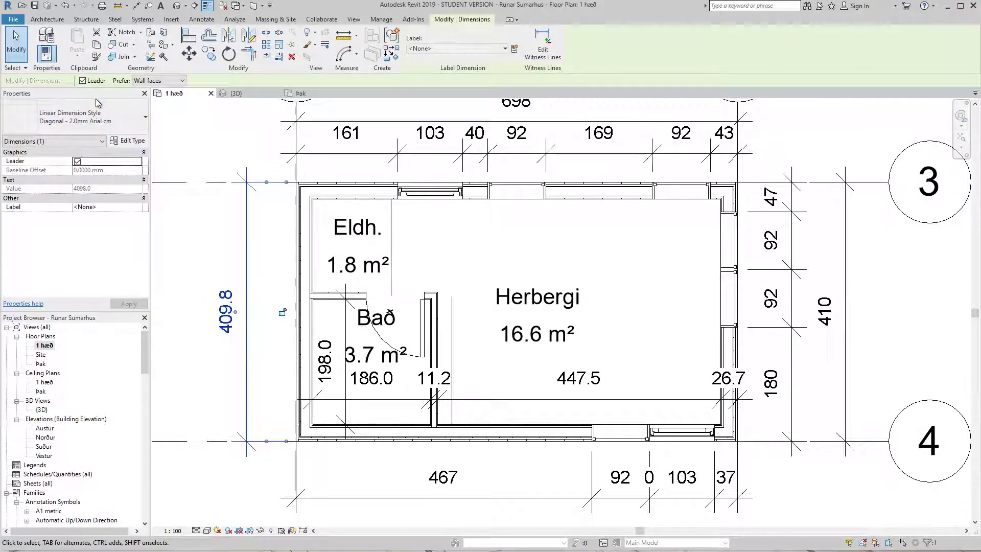
{"action": "left_click", "coordinate": [75, 117]}
{"action": "left_click", "coordinate": [104, 215]}
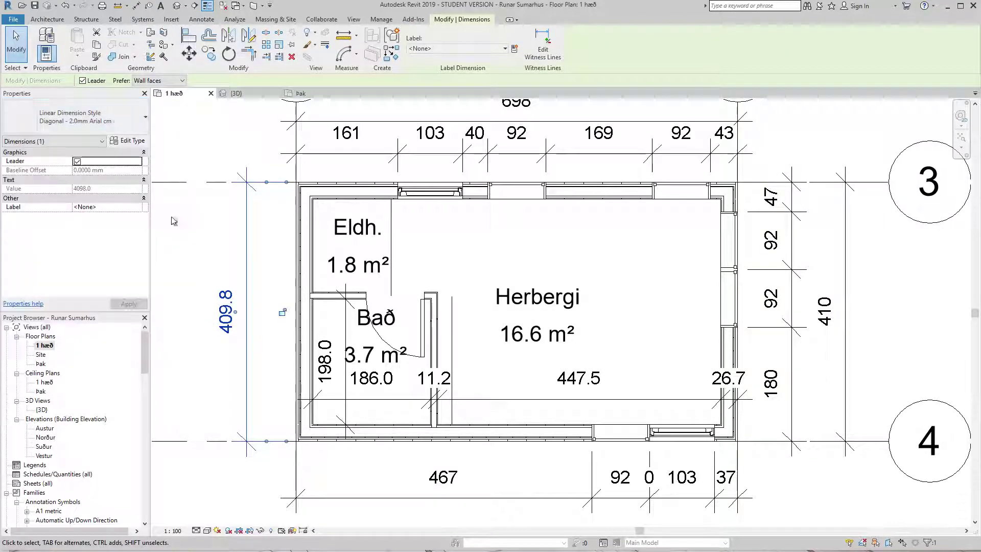
Place an aligned dimension across Eldh., using individual references, from the exterior wall's inner face to the partition's Herbergi-side face
{"action": "left_click", "coordinate": [219, 143]}
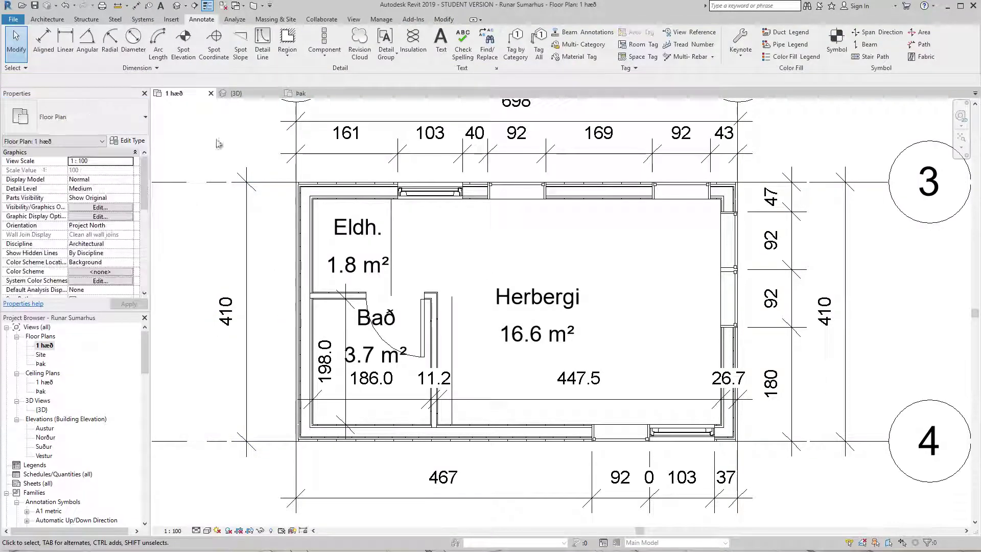
{"action": "left_click", "coordinate": [44, 41]}
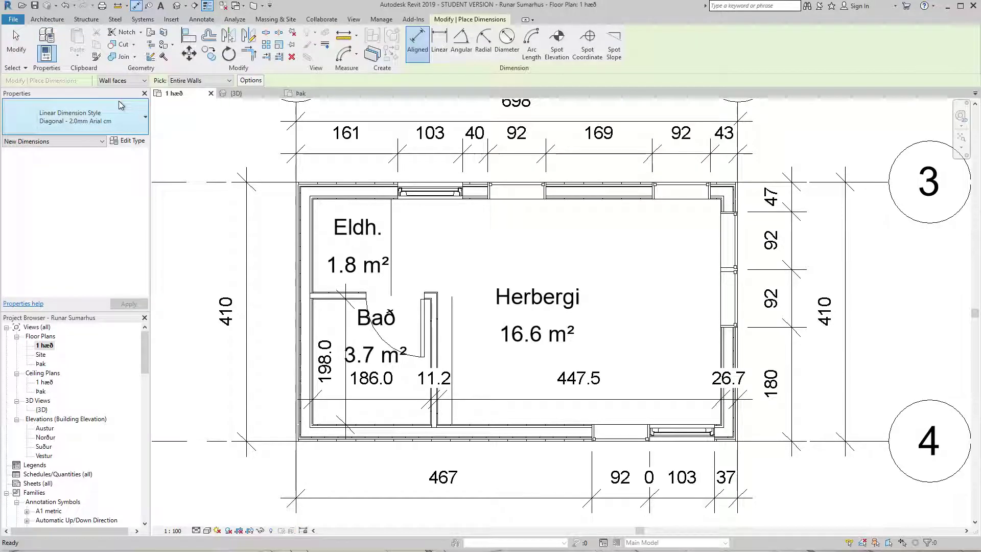
{"action": "left_click", "coordinate": [199, 82]}
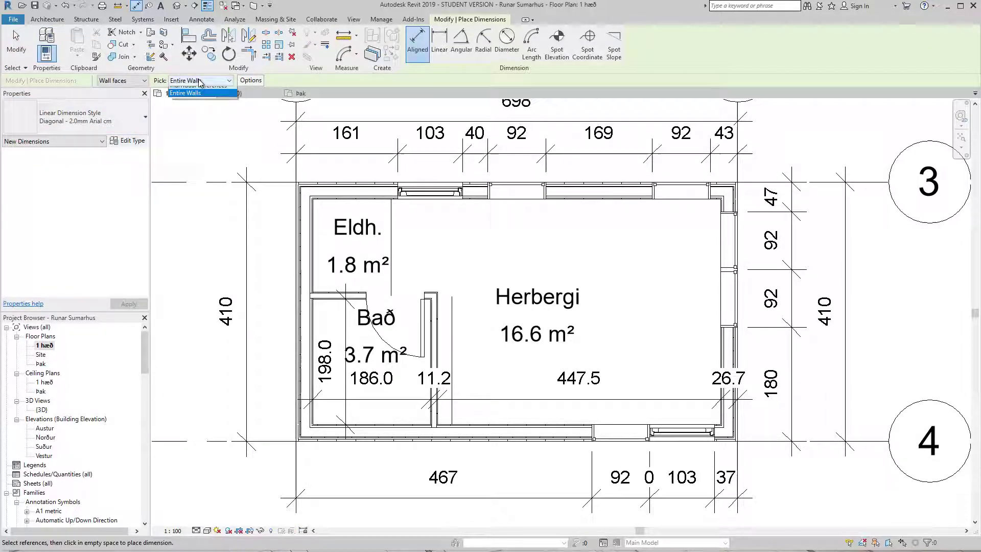
{"action": "left_click", "coordinate": [200, 91]}
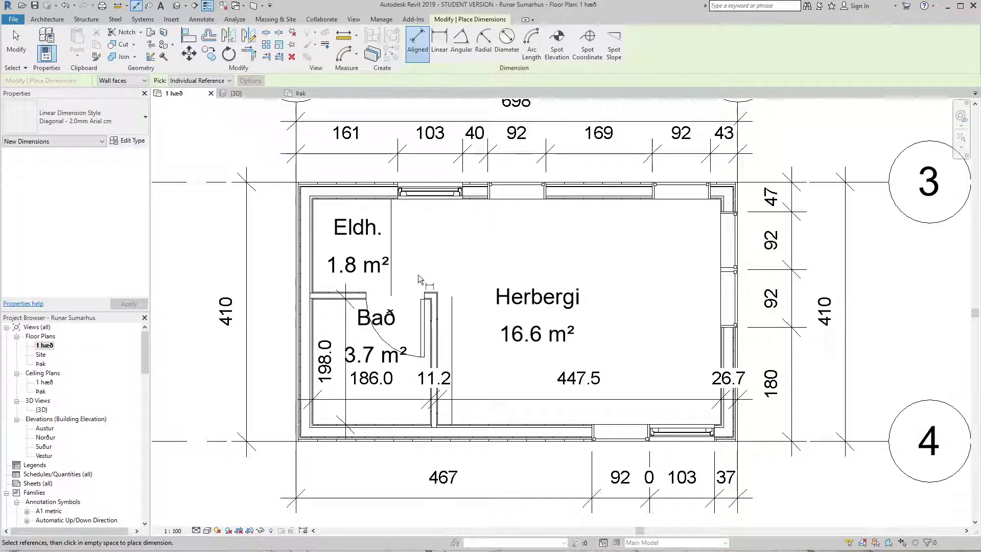
{"action": "scroll", "coordinate": [418, 275], "scroll_direction": "up", "scroll_amount": 2}
{"action": "left_click", "coordinate": [312, 275]}
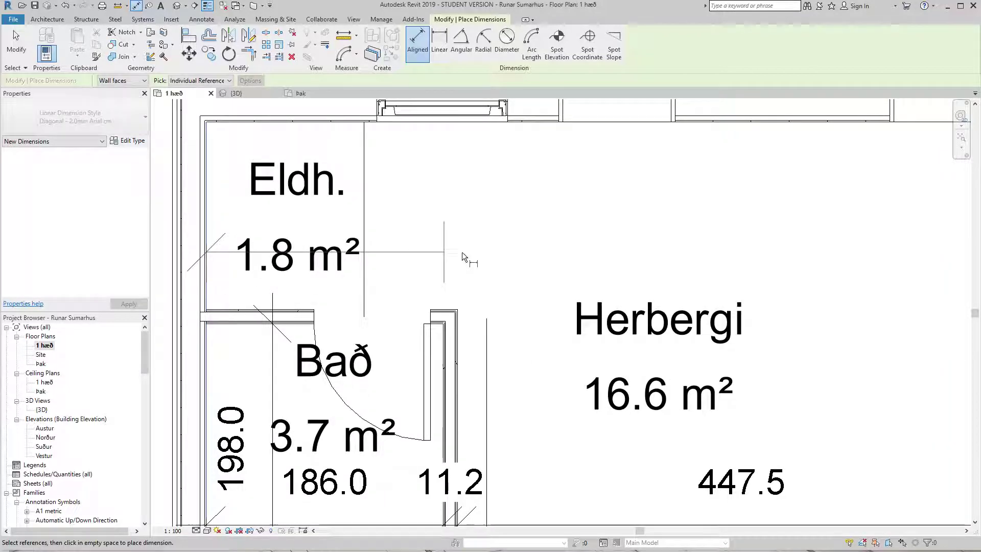
{"action": "left_click", "coordinate": [317, 314]}
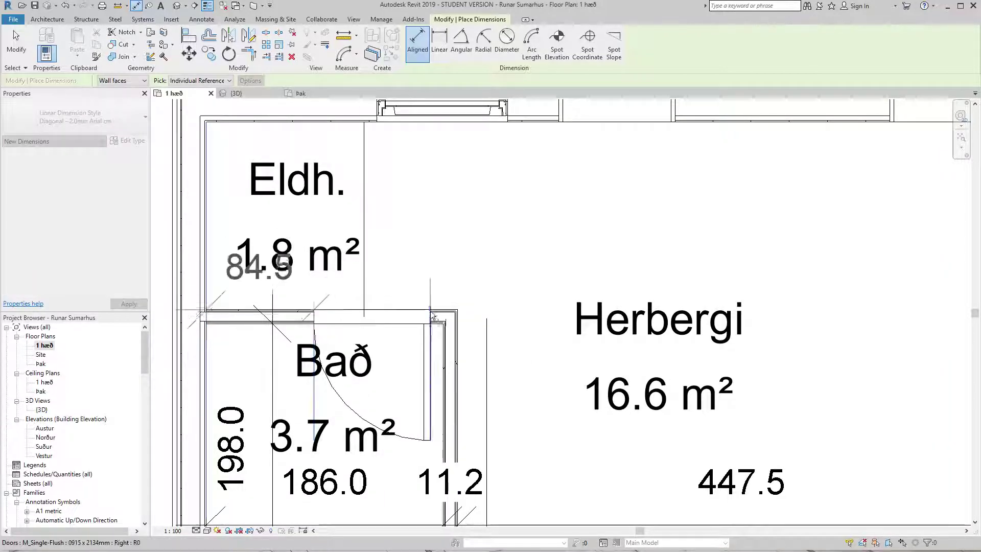
{"action": "left_click", "coordinate": [460, 326]}
{"action": "scroll", "coordinate": [465, 284], "scroll_direction": "down", "scroll_amount": 1}
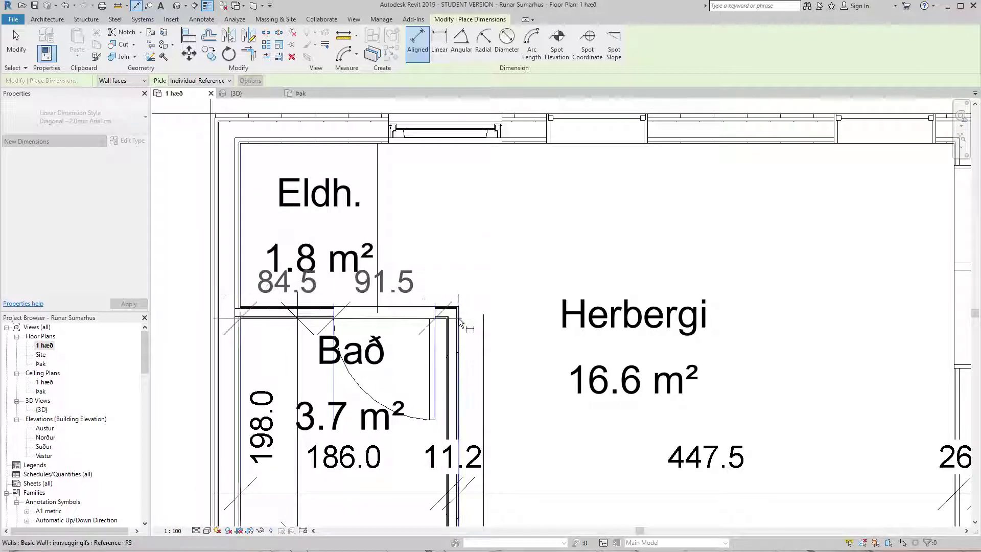
{"action": "left_click", "coordinate": [434, 319]}
{"action": "left_click", "coordinate": [334, 319]}
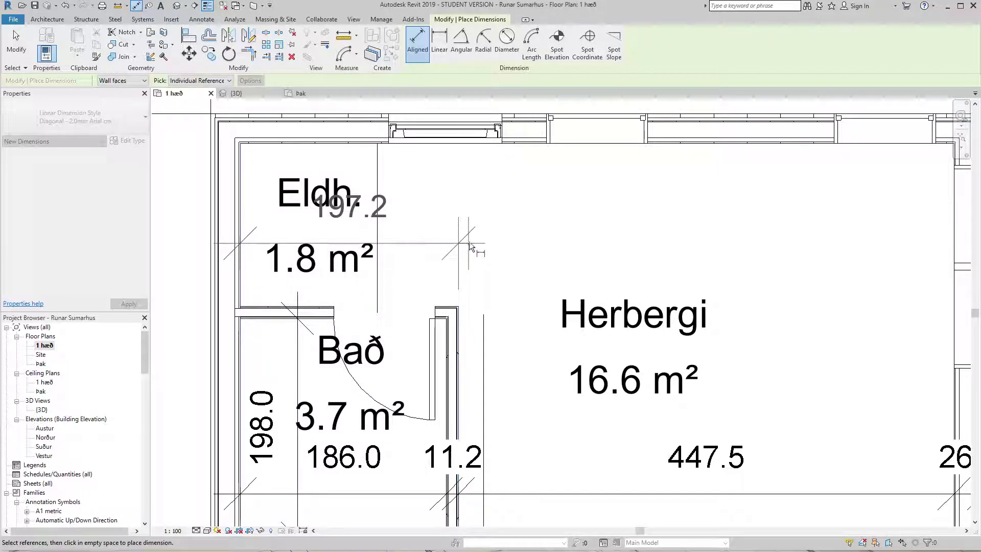
{"action": "left_click", "coordinate": [469, 241]}
Dimension Herbergi's width from the opposite exterior wall's inner face to the partition, in line with the Eldh. dimension
{"action": "scroll", "coordinate": [470, 241], "scroll_direction": "down", "scroll_amount": 1}
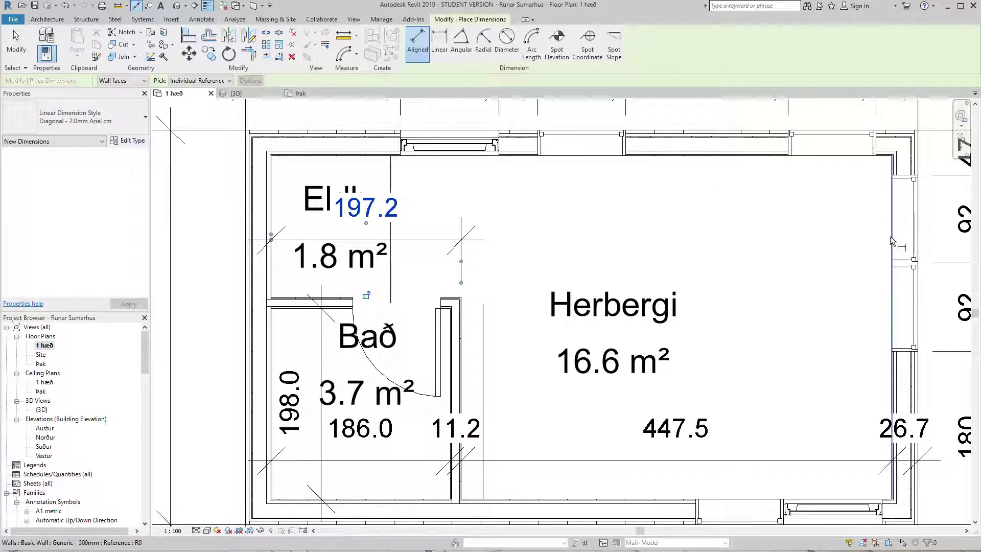
{"action": "left_click", "coordinate": [890, 236]}
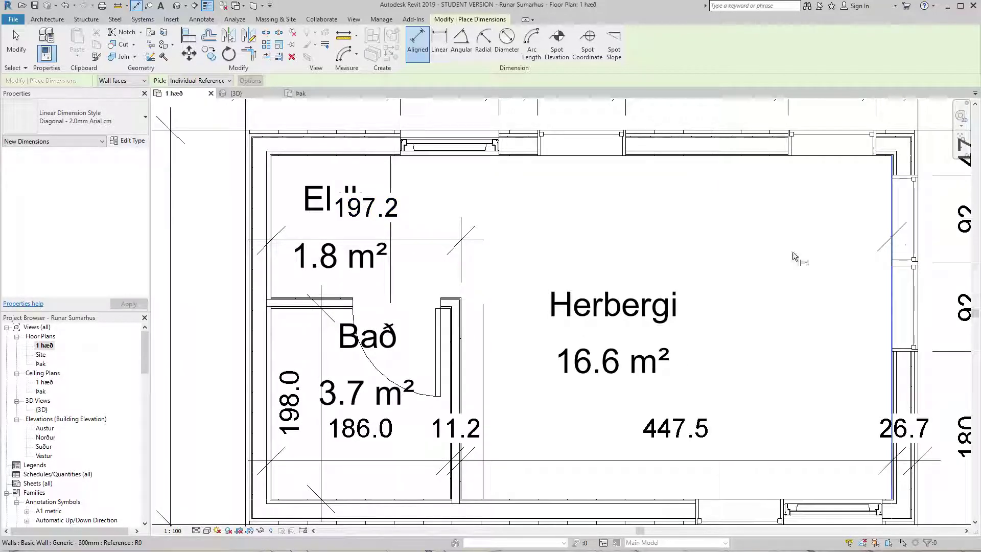
{"action": "left_click", "coordinate": [463, 310]}
{"action": "left_click", "coordinate": [431, 240]}
{"action": "scroll", "coordinate": [431, 240], "scroll_direction": "down", "scroll_amount": 1}
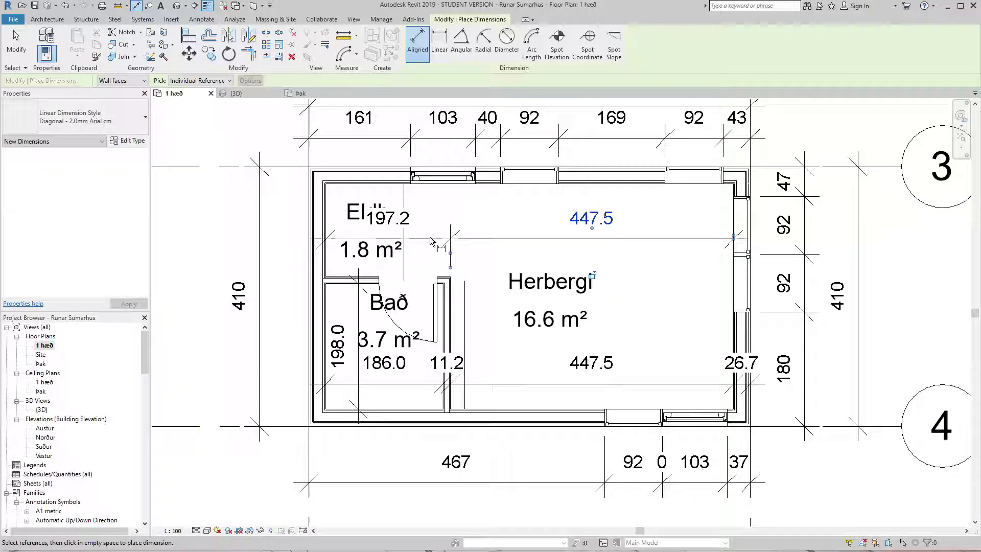
{"action": "scroll", "coordinate": [480, 240], "scroll_direction": "down", "scroll_amount": 1}
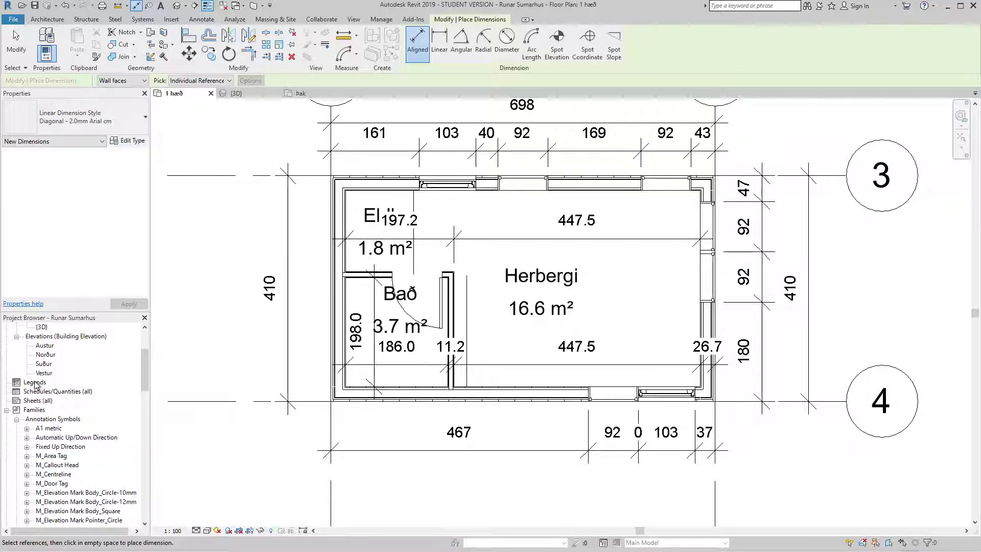
{"action": "key", "text": "Escape"}
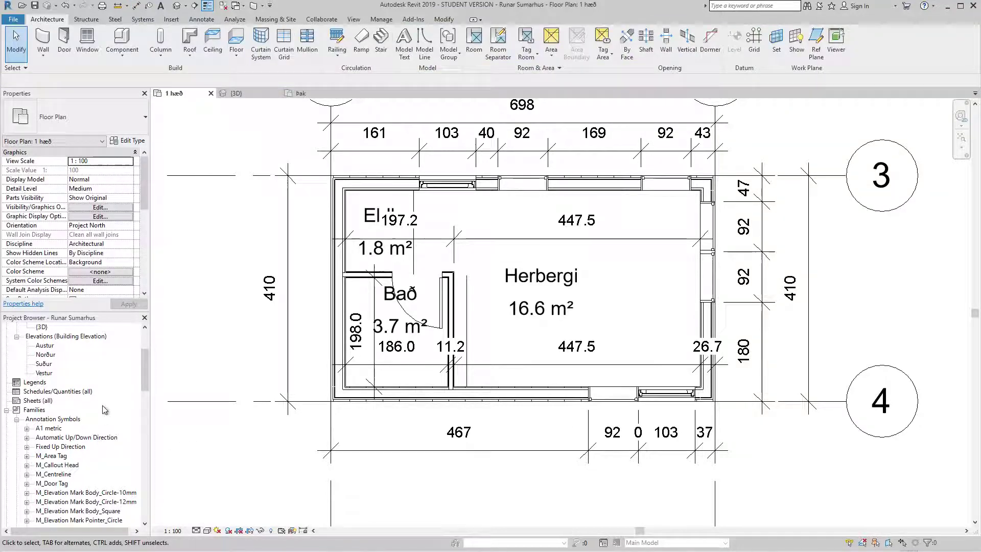
{"action": "right_click", "coordinate": [39, 384]}
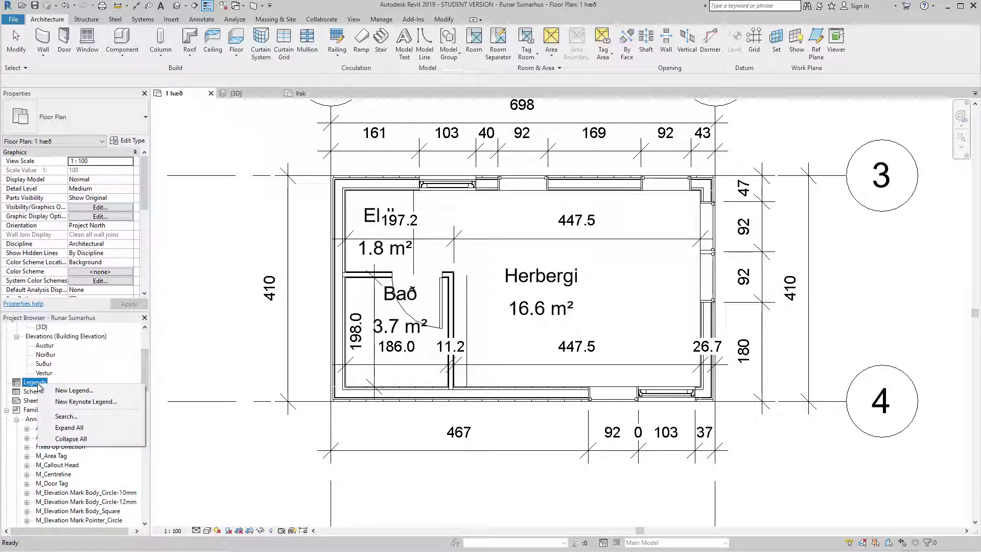
{"action": "key", "text": "Escape"}
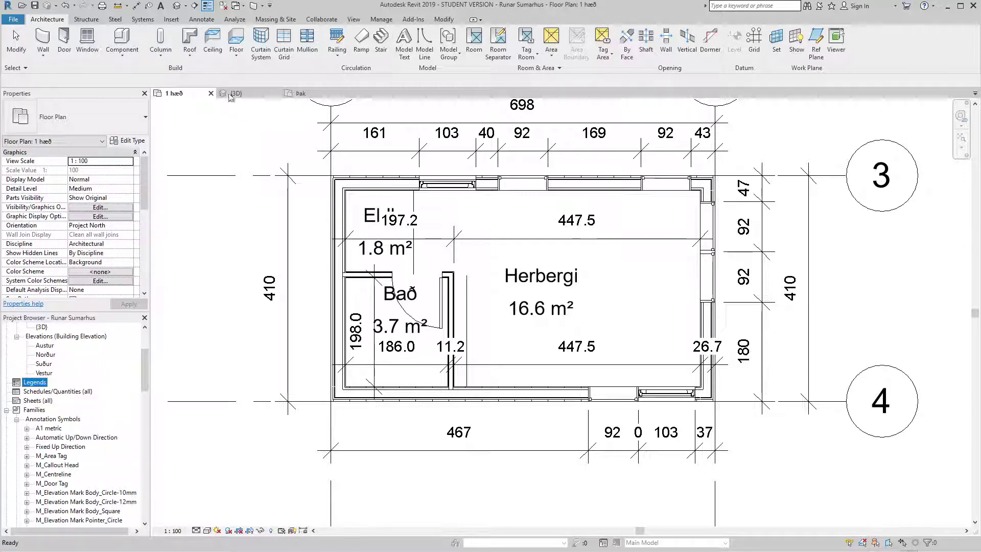
{"action": "left_click", "coordinate": [362, 19]}
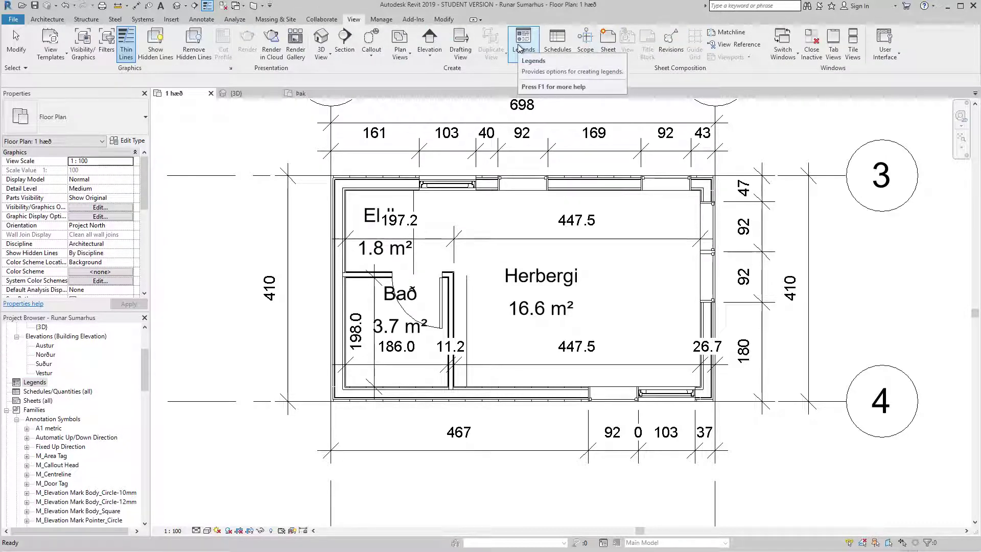
Create a new legend view named "Skýringar" at a scale of 1:100
{"action": "right_click", "coordinate": [36, 383]}
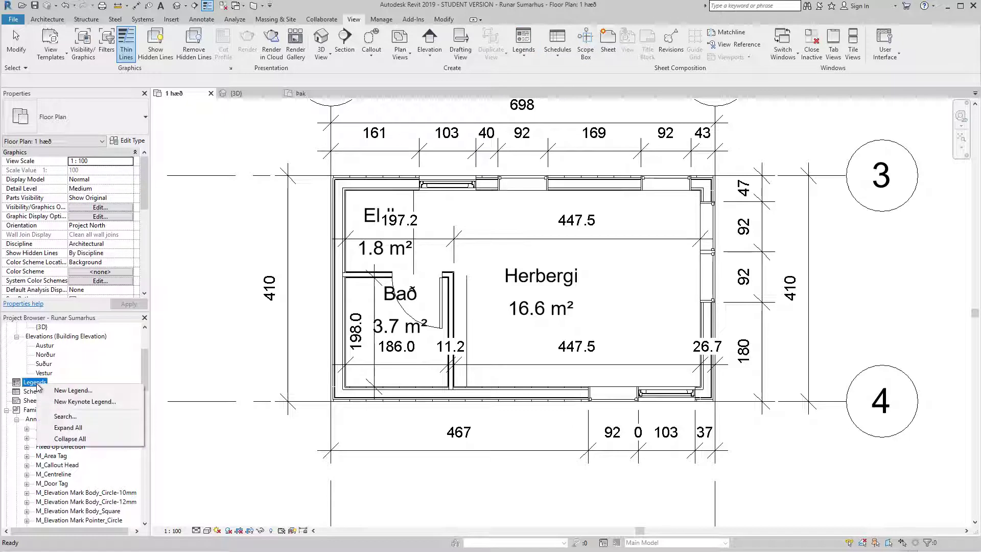
{"action": "left_click", "coordinate": [57, 390]}
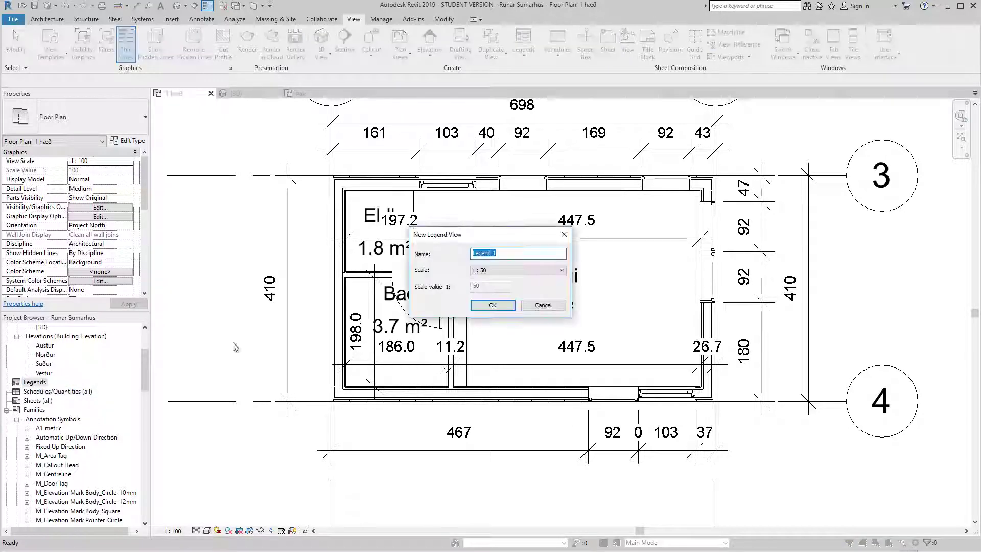
{"action": "type", "text": "Skýringar"}
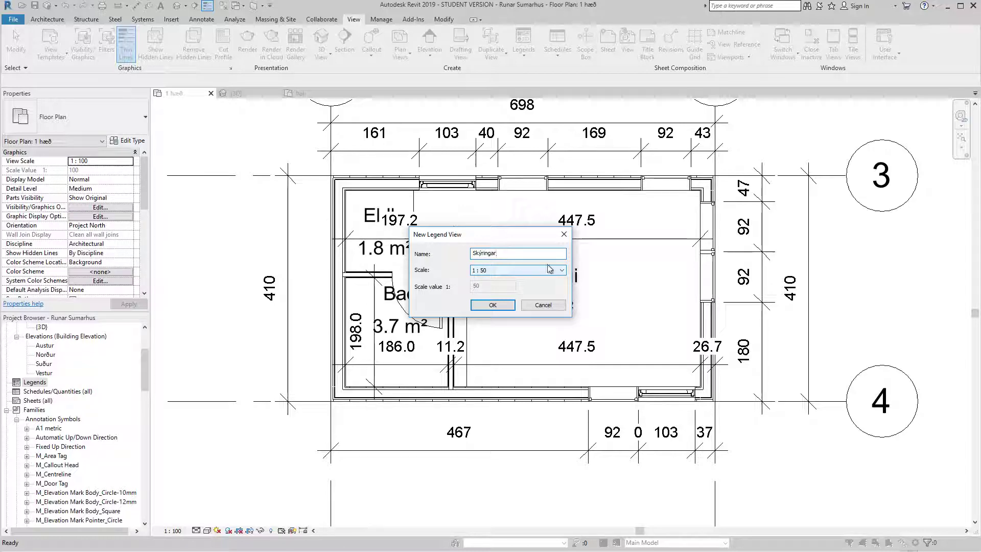
{"action": "left_click", "coordinate": [529, 271]}
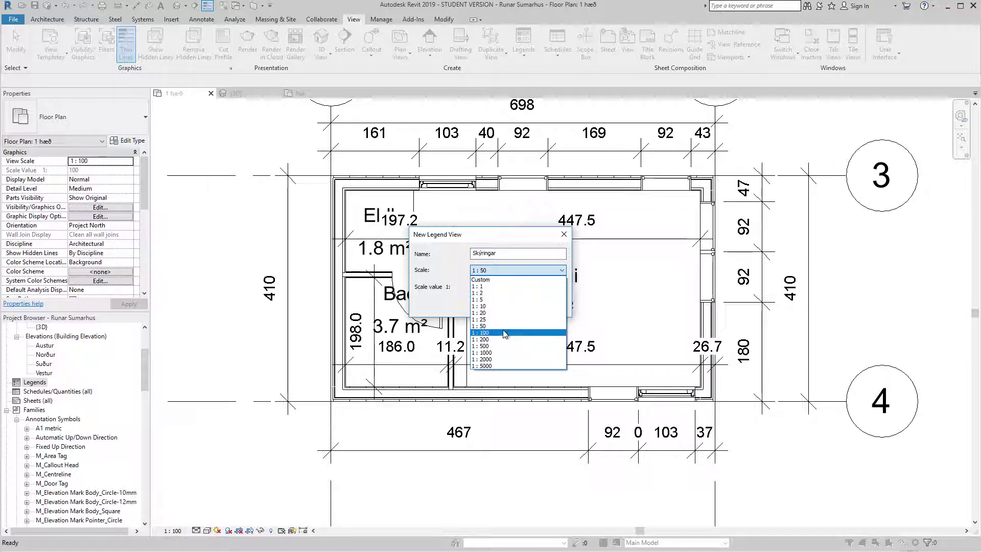
{"action": "left_click", "coordinate": [505, 334]}
{"action": "left_click", "coordinate": [503, 305]}
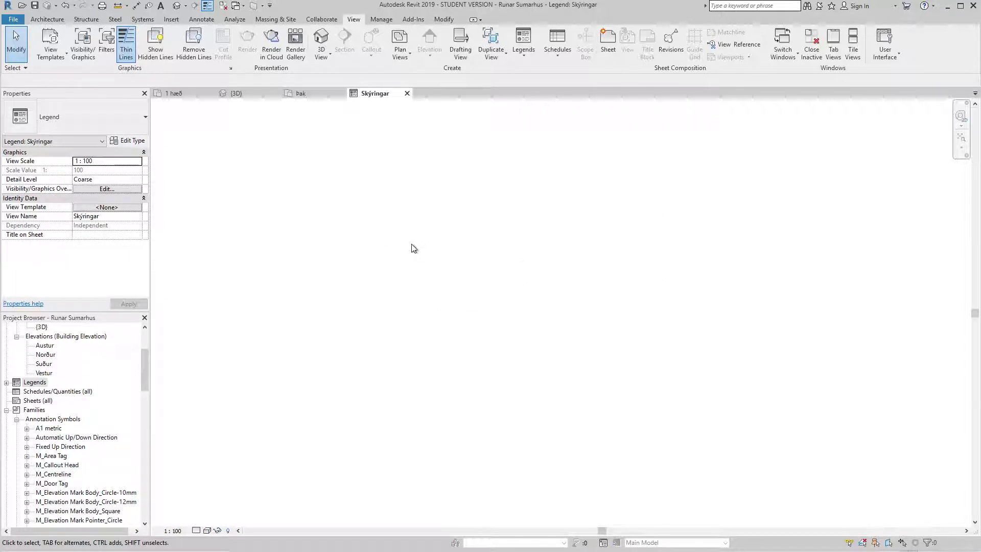
Add a text note reading "Skýringar" to the empty legend as its heading
{"action": "left_click", "coordinate": [162, 7]}
{"action": "left_click_drag", "start_coordinate": [296, 202], "coordinate": [419, 231]}
{"action": "type", "text": "S"}
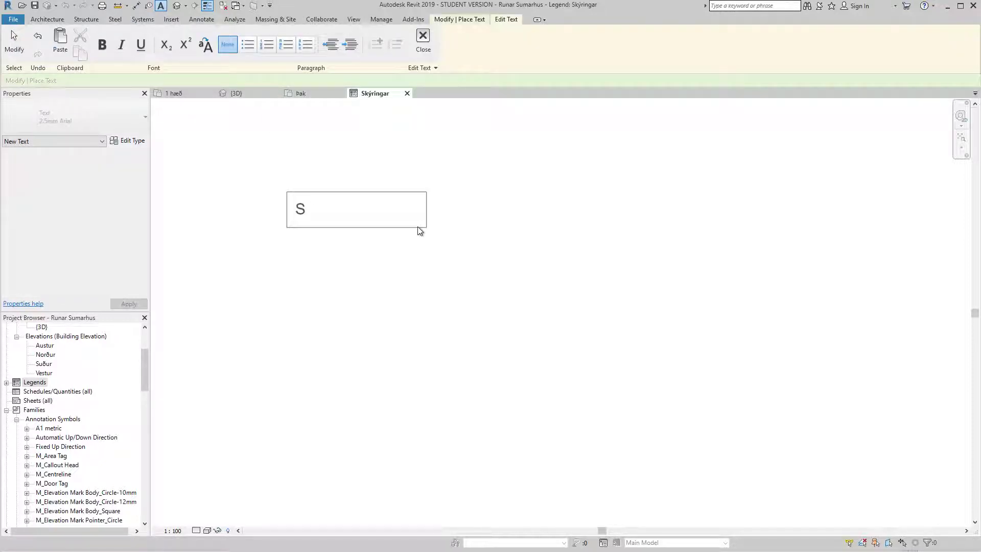
{"action": "type", "text": "kýring"}
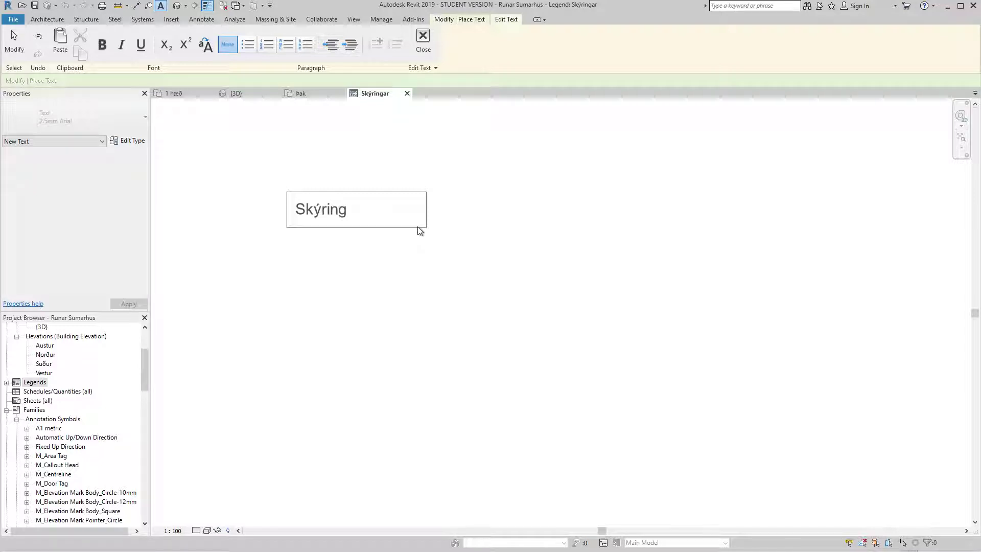
{"action": "type", "text": "ar"}
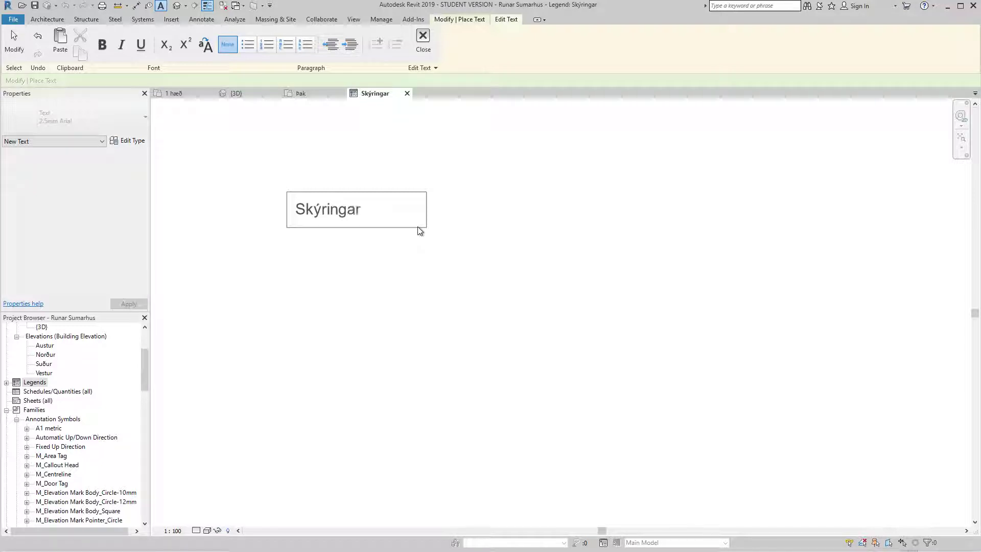
{"action": "left_click", "coordinate": [26, 50]}
Change the "Skýringar" heading's text type to 3.5mm Arial
{"action": "left_click", "coordinate": [311, 208]}
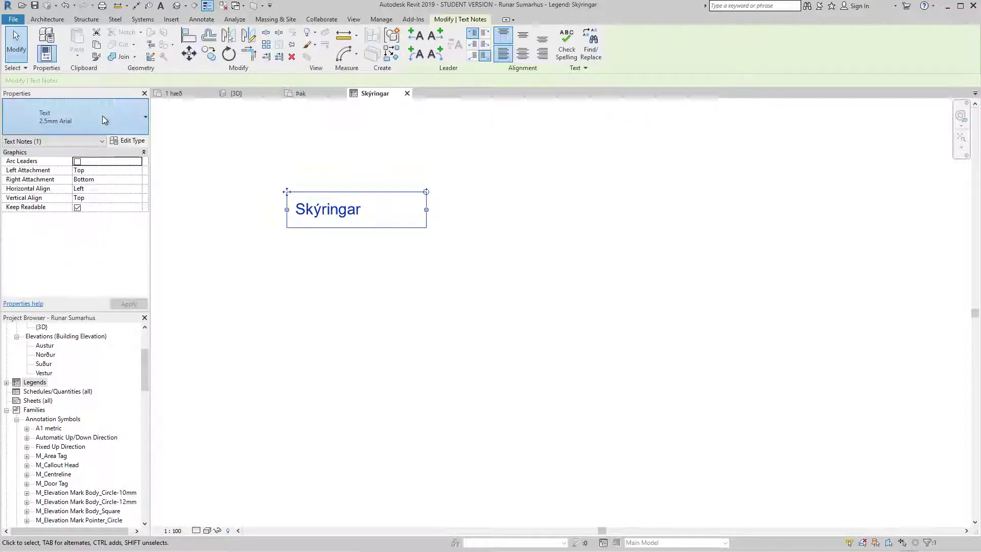
{"action": "left_click", "coordinate": [103, 115]}
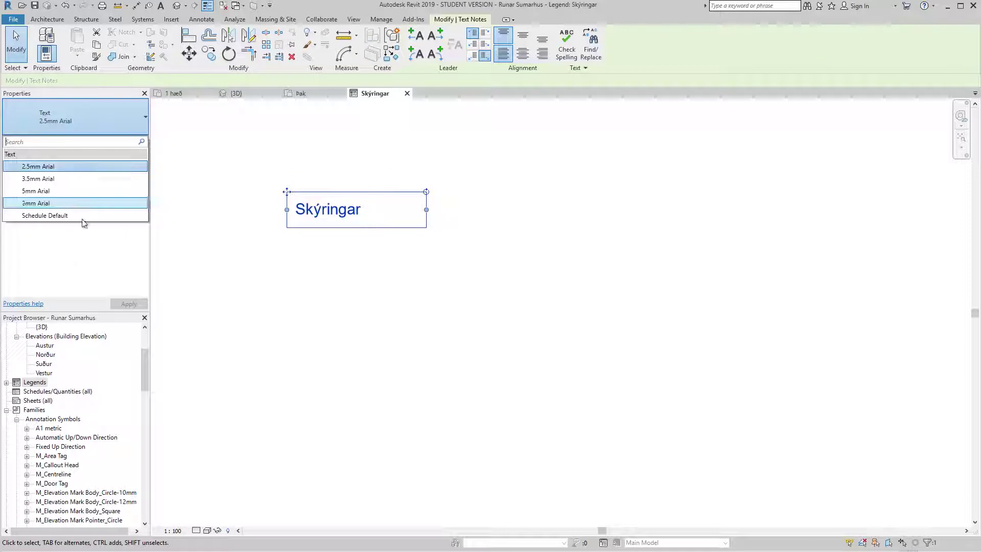
{"action": "left_click", "coordinate": [79, 179]}
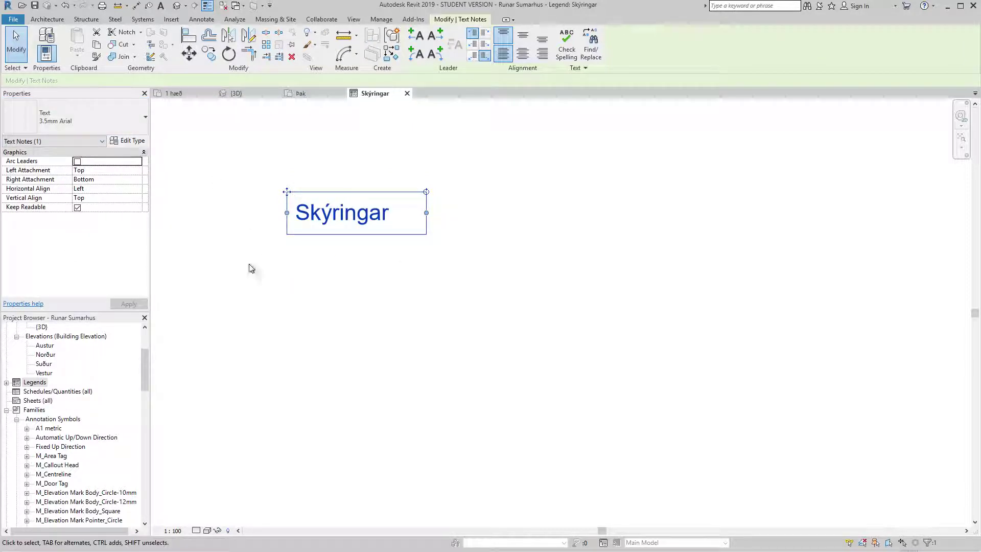
{"action": "scroll", "coordinate": [368, 240], "scroll_direction": "up", "scroll_amount": 2}
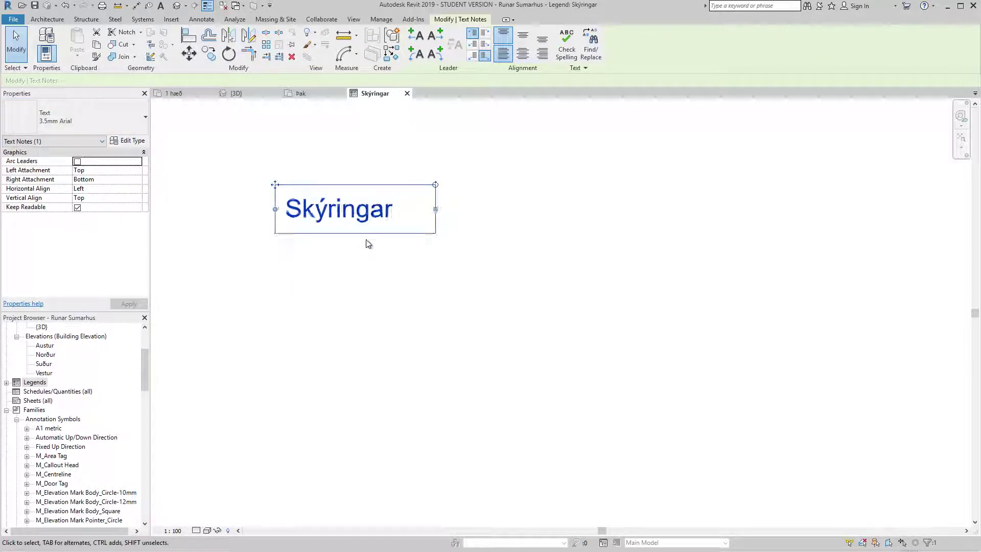
{"action": "left_click", "coordinate": [446, 255]}
Add a text note directly beneath the "Skýringar" heading with "= Flóttaleið" as its first line
{"action": "left_click", "coordinate": [160, 7]}
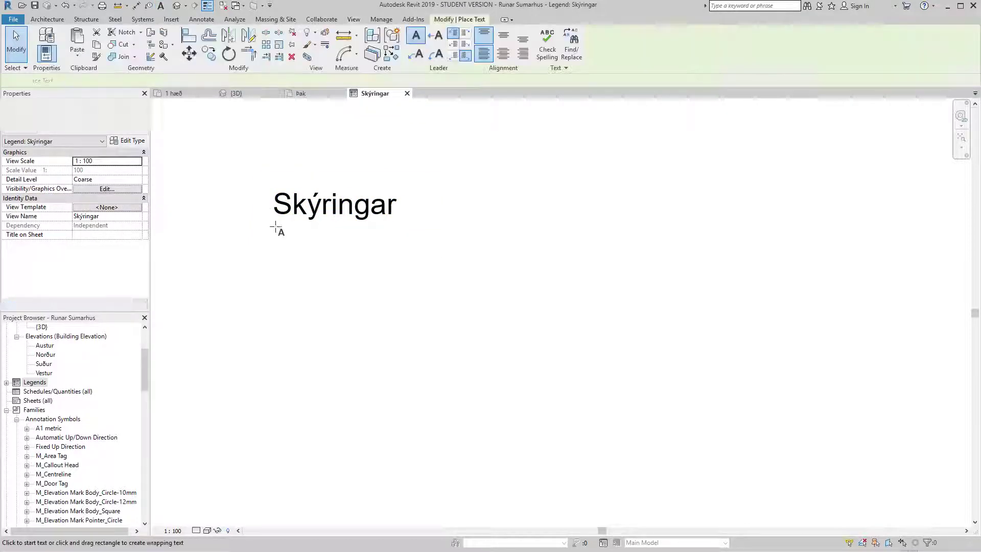
{"action": "left_click_drag", "start_coordinate": [274, 226], "coordinate": [449, 504]}
{"action": "scroll", "coordinate": [433, 467], "scroll_direction": "down", "scroll_amount": 3}
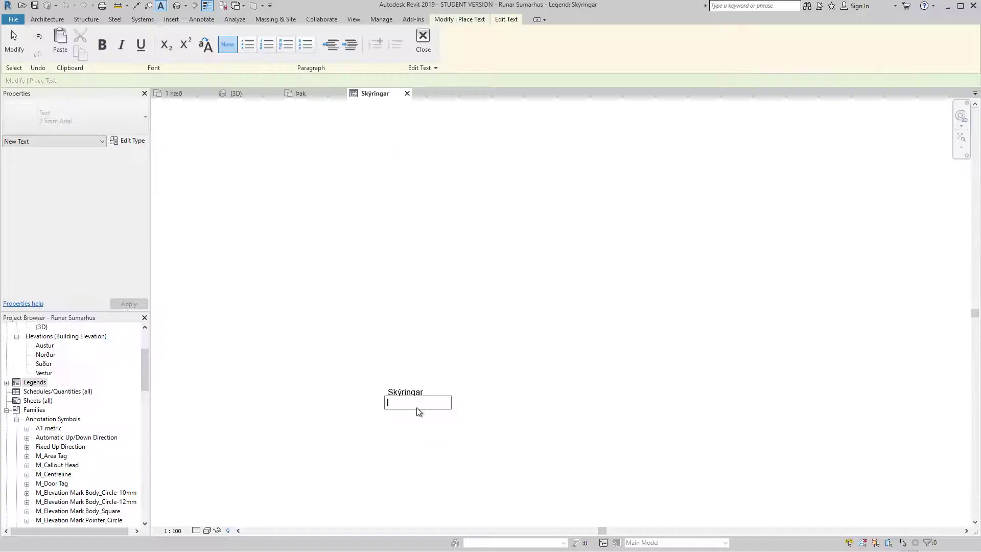
{"action": "scroll", "coordinate": [412, 407], "scroll_direction": "up", "scroll_amount": 2}
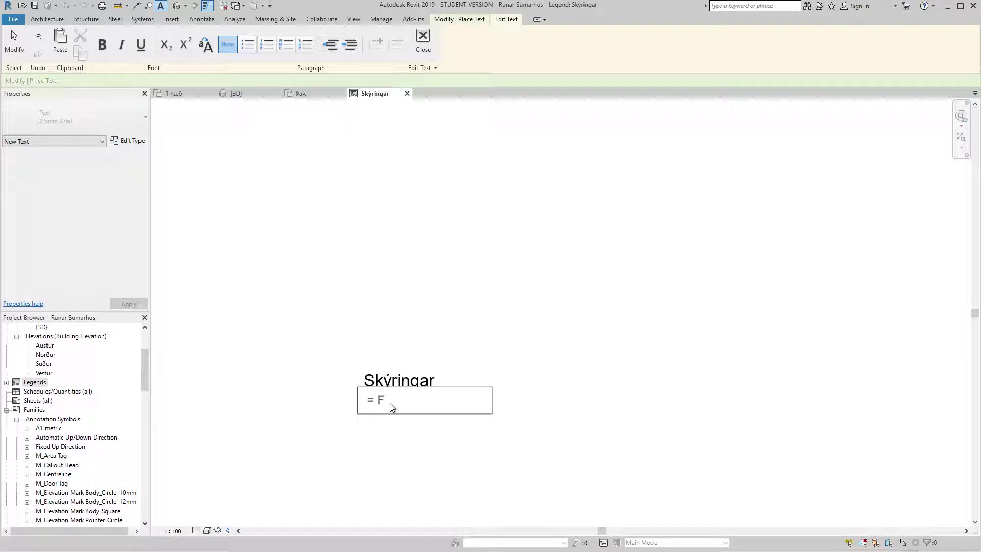
{"action": "type", "text": "tar"}
{"action": "key", "text": "Return"}
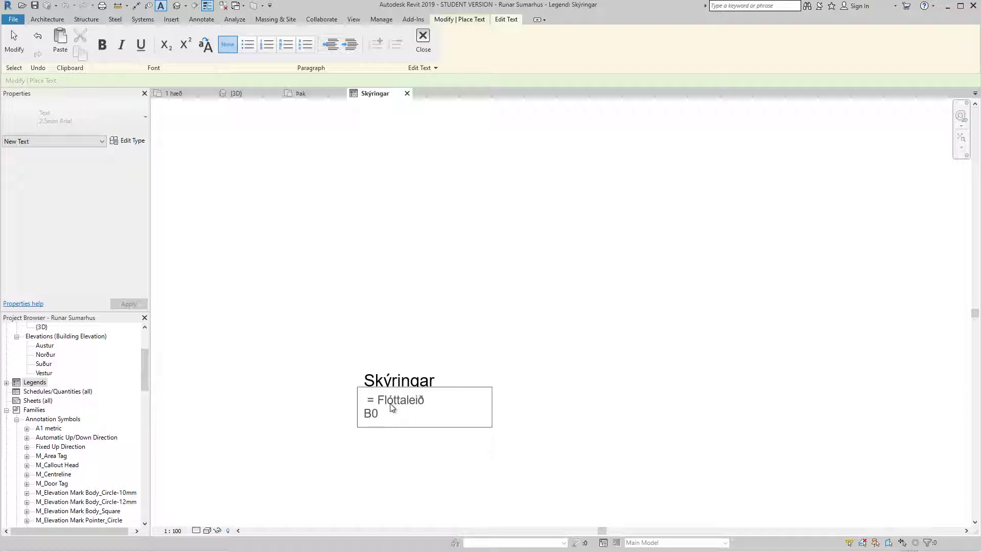
Add "B0= Björgunarop" as the note's second line and tab-indent both descriptions into a column
{"action": "type", "text": "B0= Björg"}
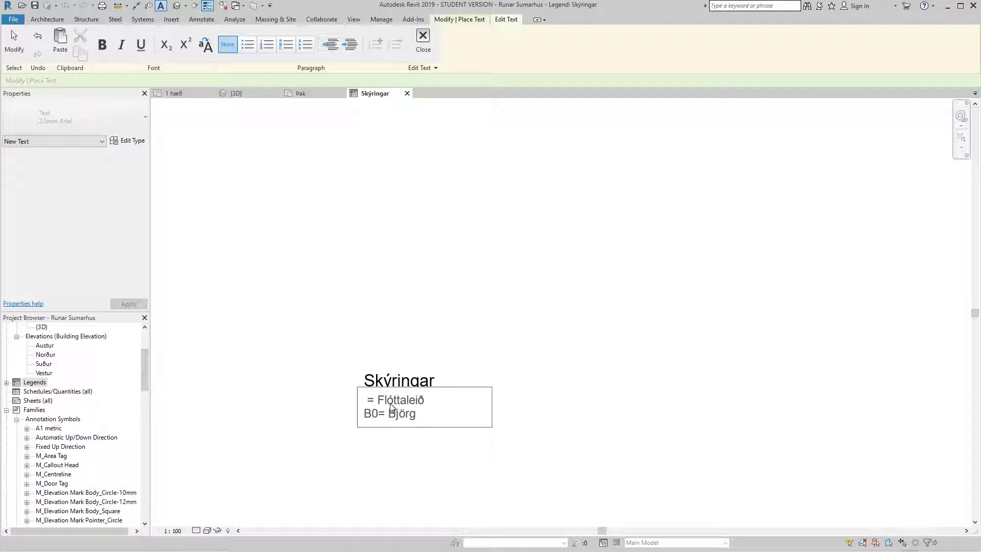
{"action": "type", "text": "unarop"}
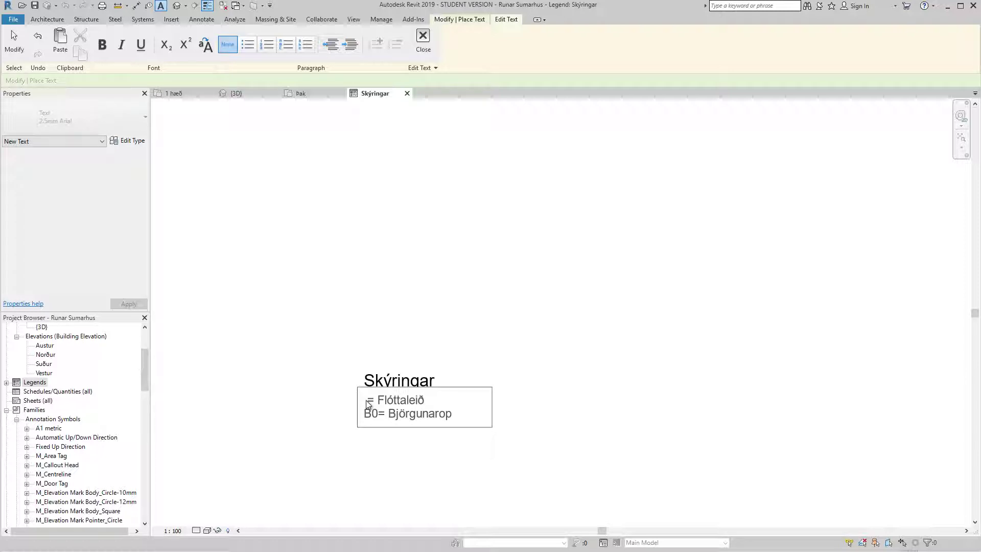
{"action": "key", "text": "Tab"}
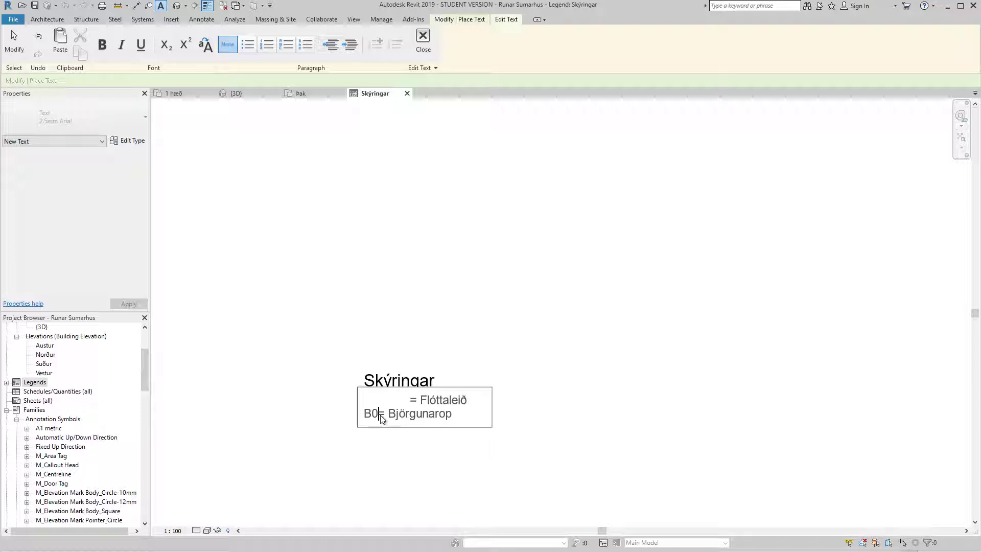
{"action": "key", "text": "Tab"}
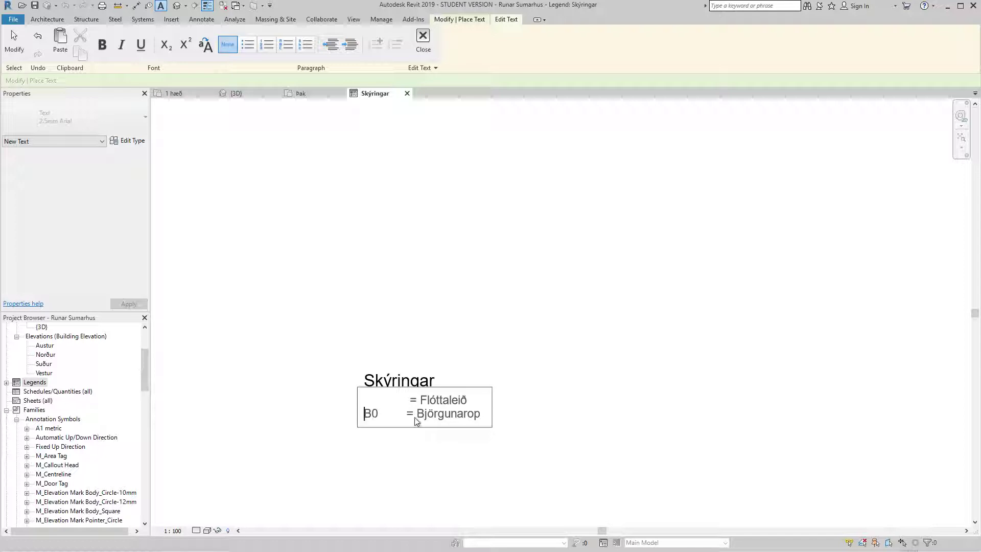
Remove the equals signs in front of "Björgunarop" and "Flóttaleið" in the note
{"action": "left_click_drag", "start_coordinate": [415, 419], "coordinate": [408, 419]}
{"action": "key", "text": "Delete"}
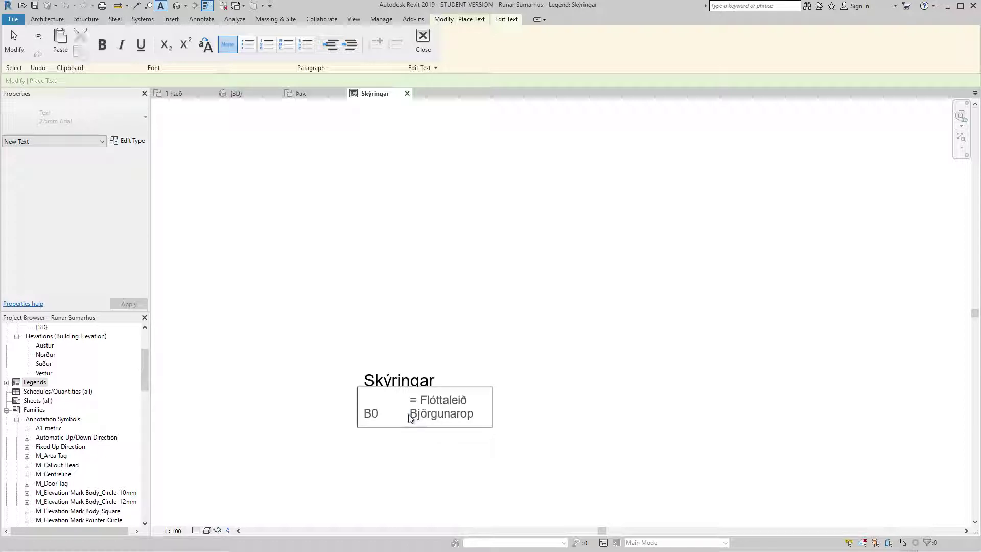
{"action": "key", "text": "Up"}
{"action": "key", "text": "Delete"}
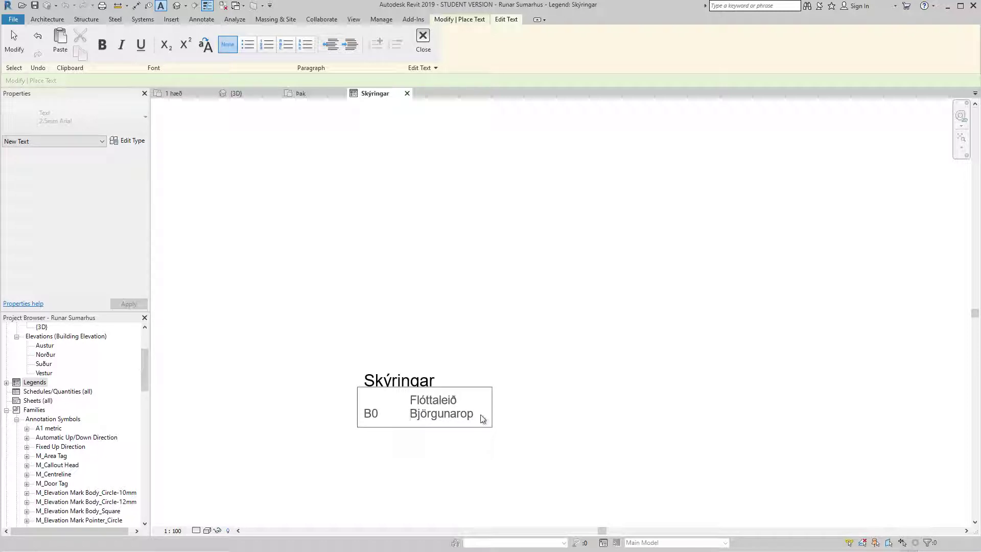
Complete the list with described entries R, HS, HV, VV, RV, LV, LR, GN and ÞN, and widen the note so each fits one line
{"action": "key", "text": "Return"}
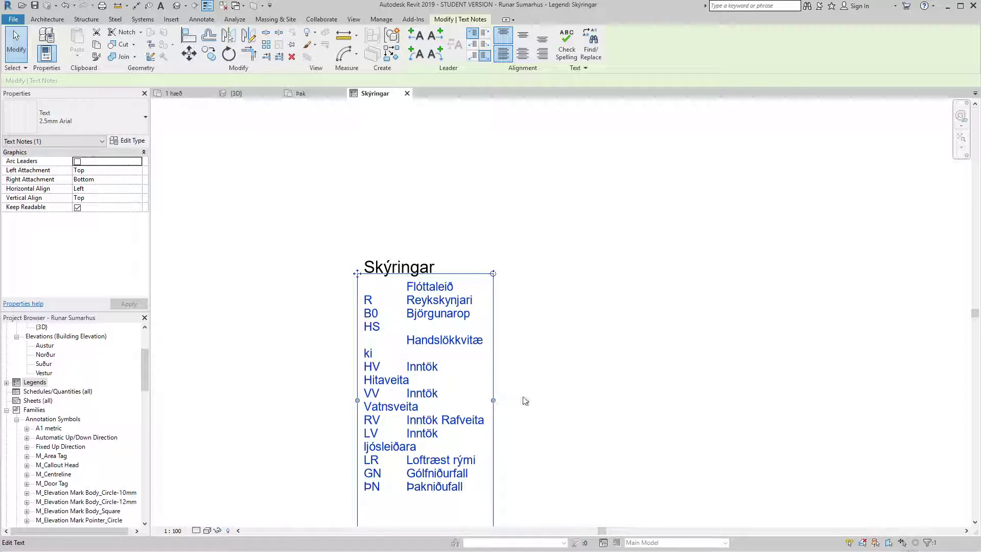
{"action": "left_click_drag", "start_coordinate": [493, 401], "coordinate": [516, 403]}
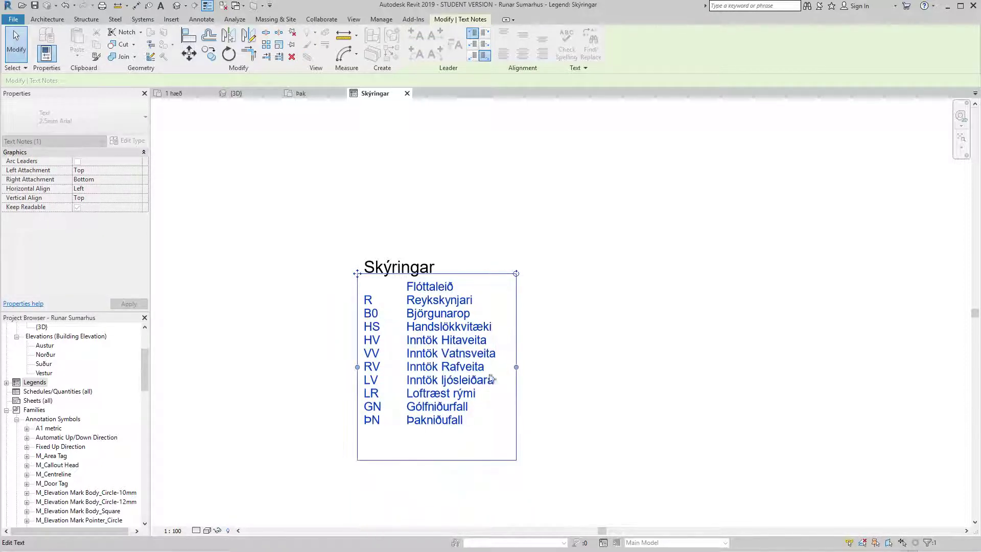
{"action": "left_click", "coordinate": [587, 439]}
{"action": "scroll", "coordinate": [424, 458], "scroll_direction": "up", "scroll_amount": 1}
{"action": "scroll", "coordinate": [424, 458], "scroll_direction": "up", "scroll_amount": 1}
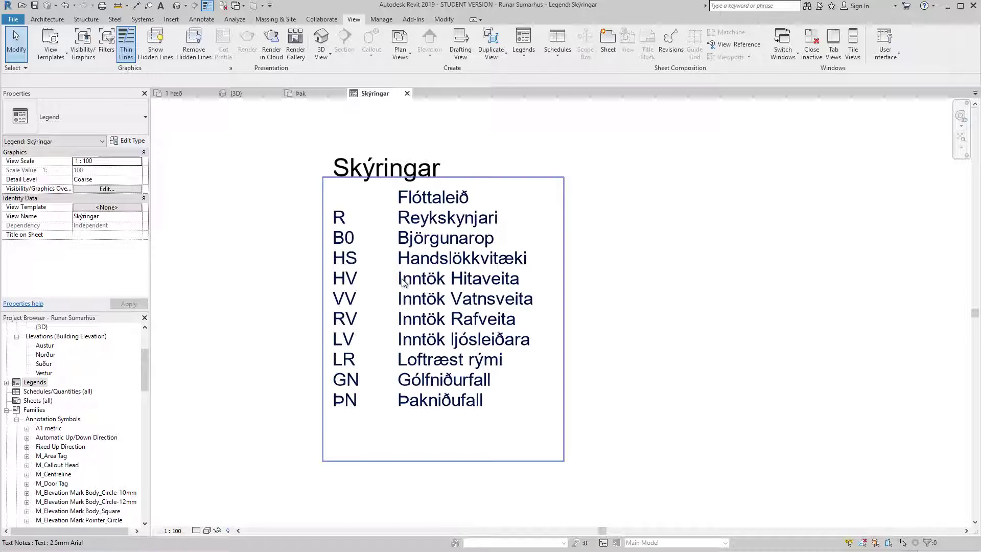
{"action": "left_click", "coordinate": [515, 177]}
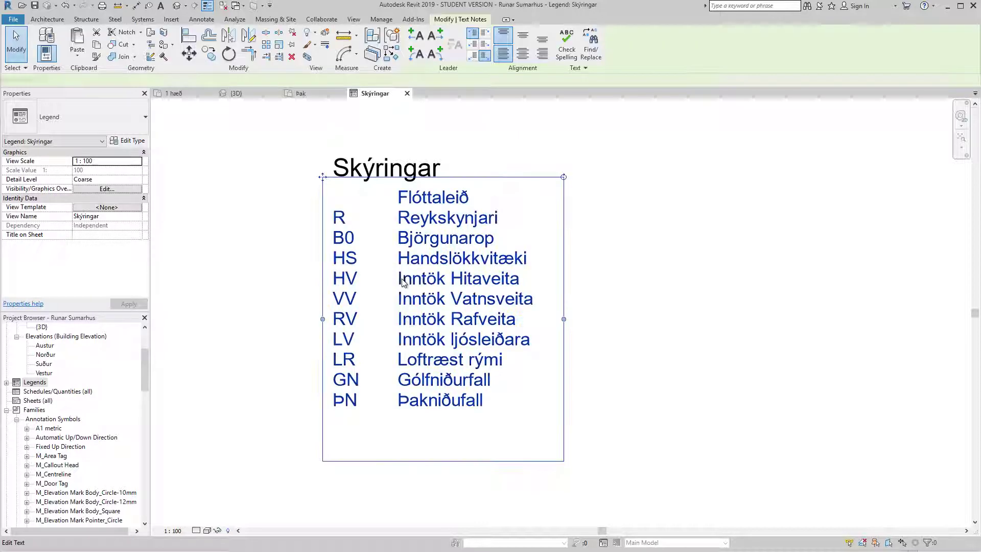
{"action": "left_click", "coordinate": [505, 158]}
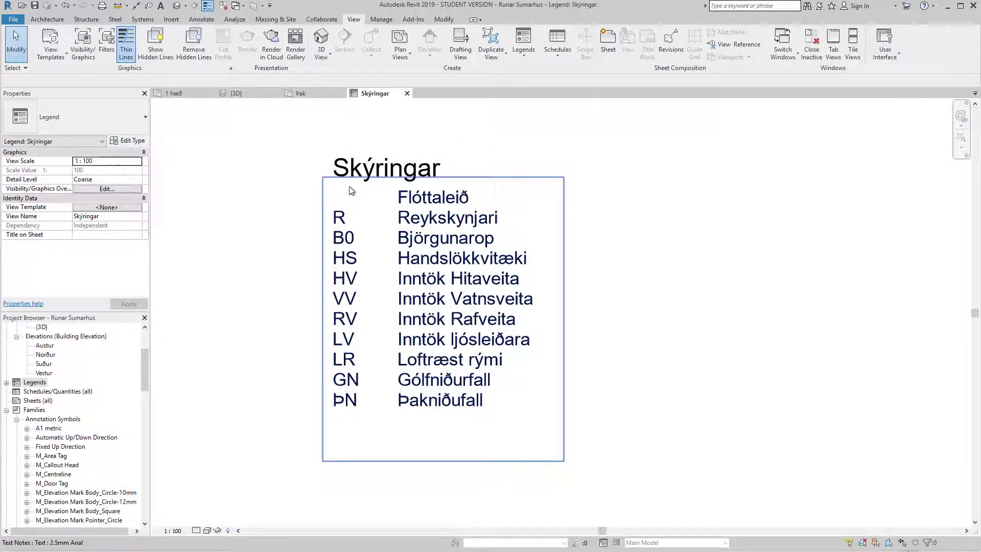
Start a Solid Black filled region and sketch a rectangle about 560 by 240 mm beside "Flóttaleið" as the arrow's shaft
{"action": "scroll", "coordinate": [347, 198], "scroll_direction": "up", "scroll_amount": 2}
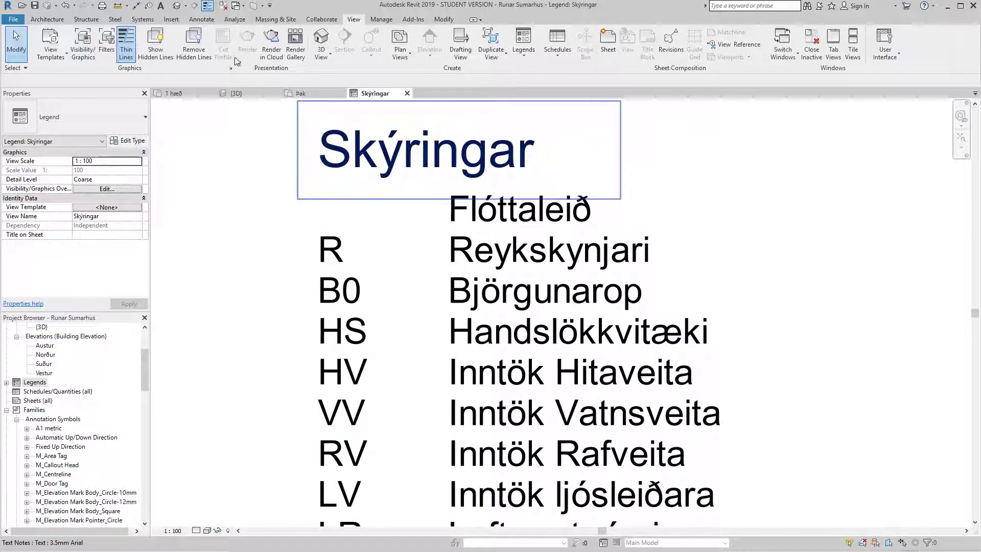
{"action": "left_click", "coordinate": [203, 20]}
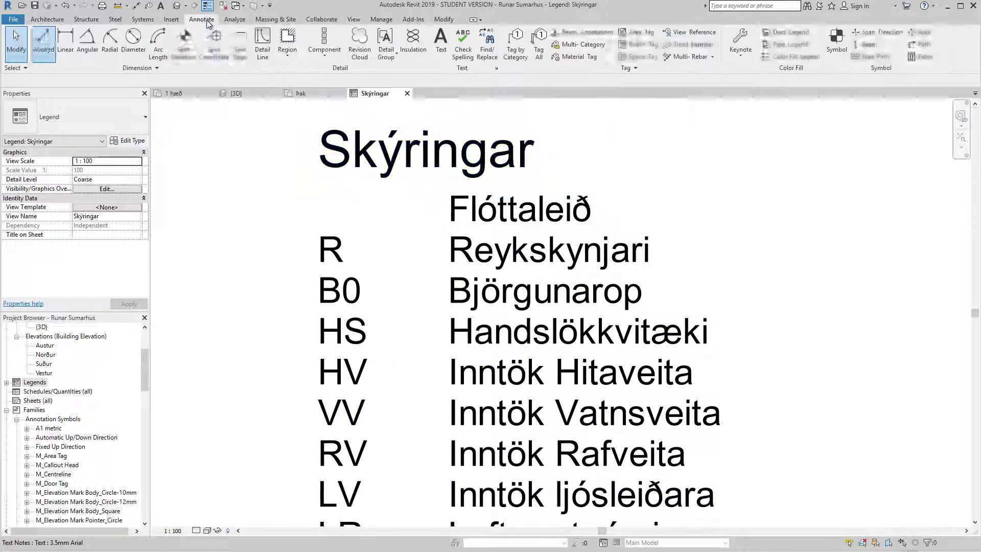
{"action": "left_click", "coordinate": [289, 54]}
{"action": "left_click", "coordinate": [295, 73]}
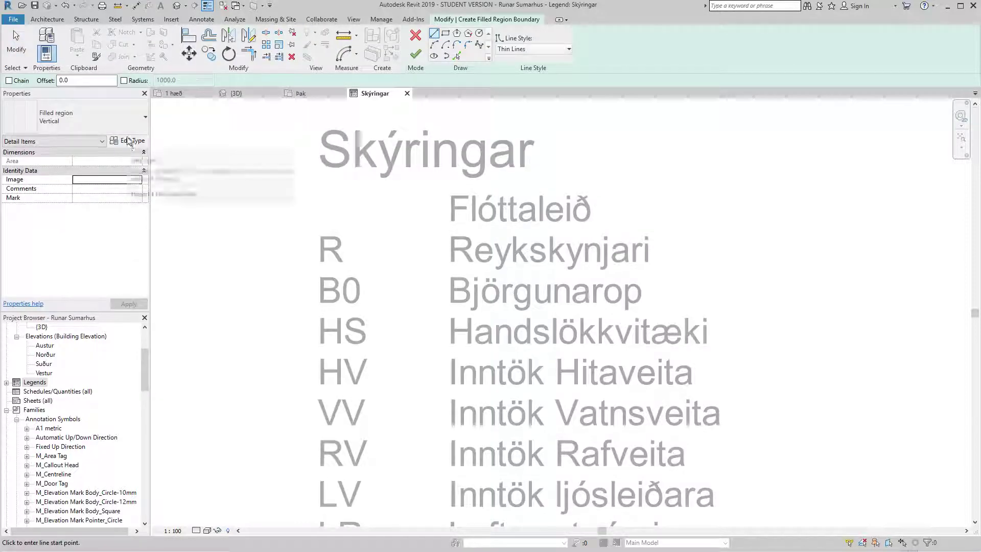
{"action": "left_click", "coordinate": [117, 121]}
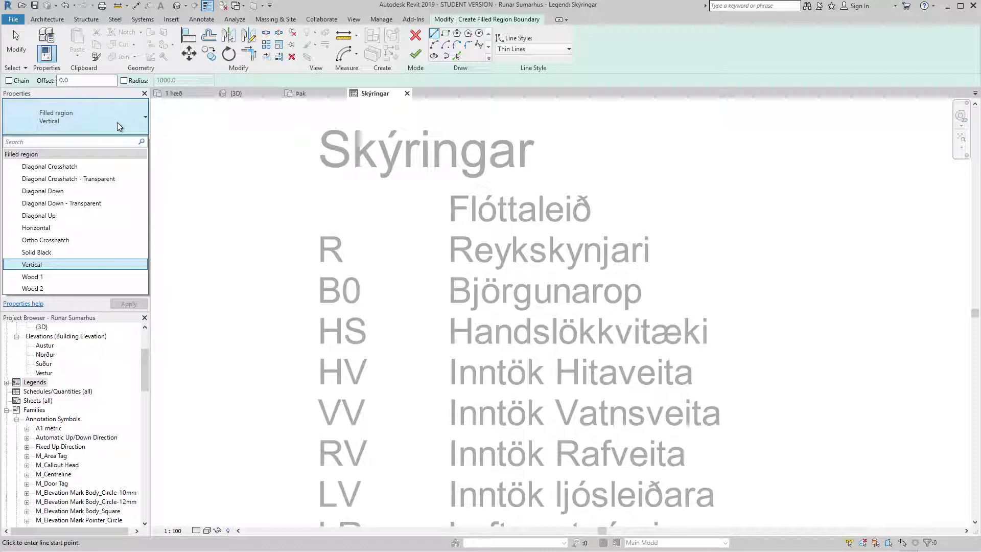
{"action": "left_click", "coordinate": [32, 252]}
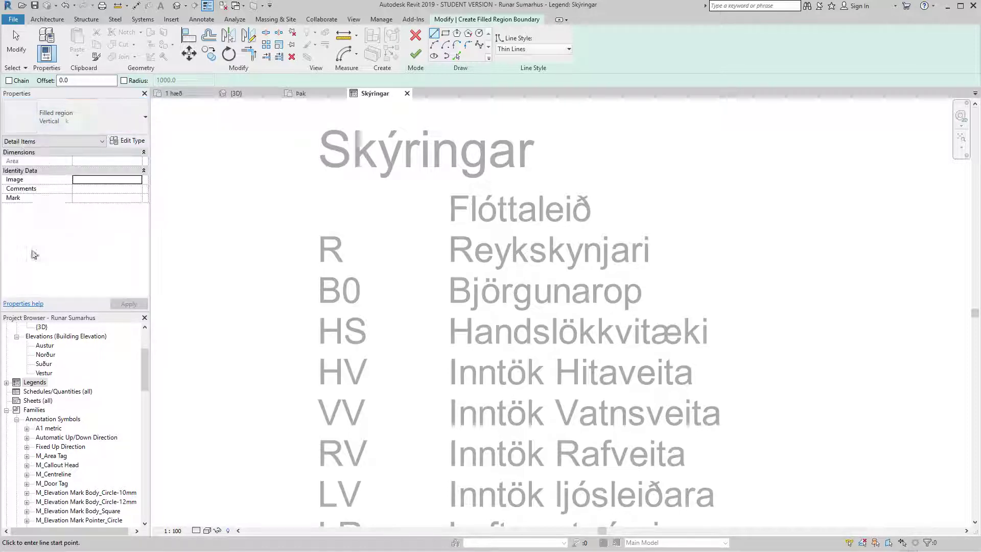
{"action": "left_click", "coordinate": [446, 33]}
{"action": "left_click", "coordinate": [313, 195]}
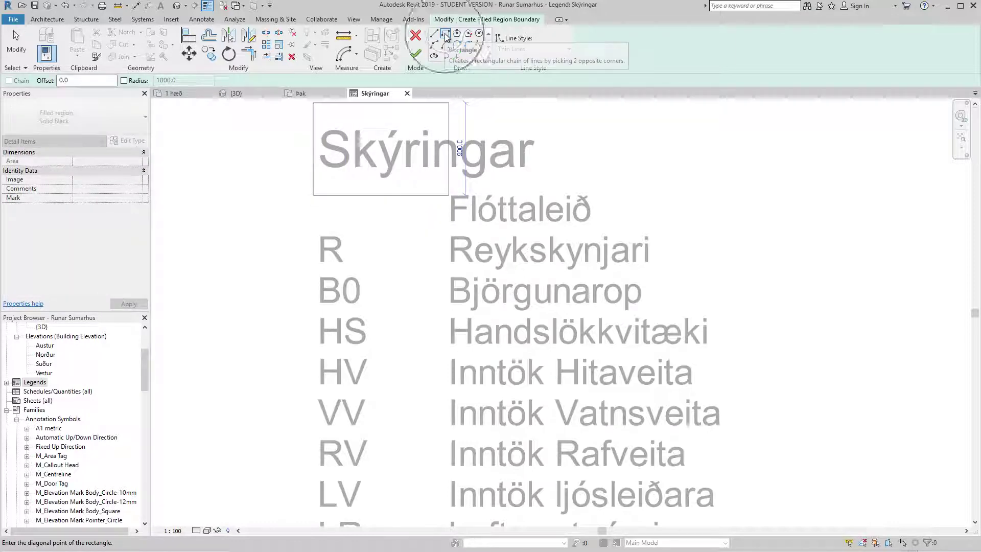
{"action": "left_click", "coordinate": [370, 220]}
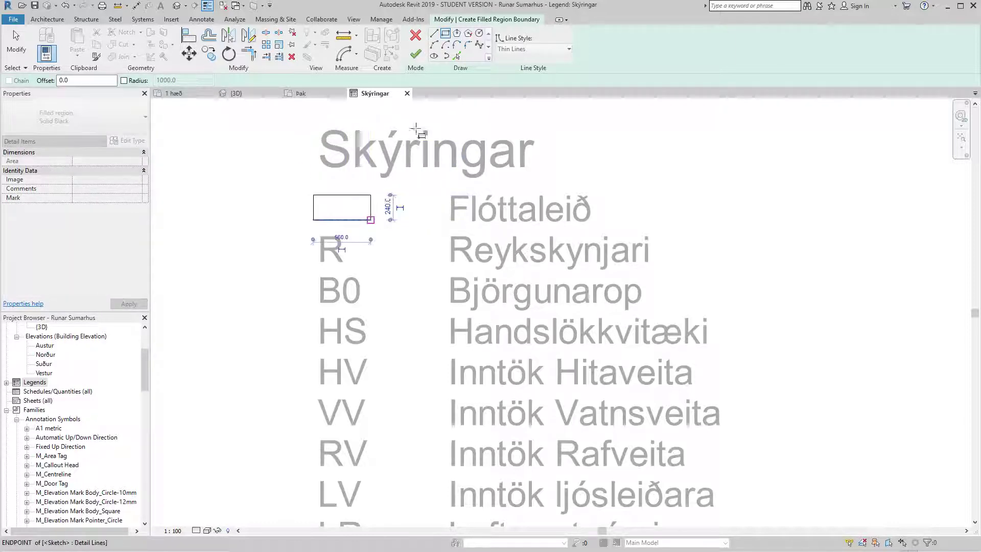
Sketch the arrowhead's upper half from a 120 mm vertical line and a sloping line, and mirror the sloping line about the shaft's horizontal centreline
{"action": "left_click", "coordinate": [434, 33]}
{"action": "left_click", "coordinate": [371, 194]}
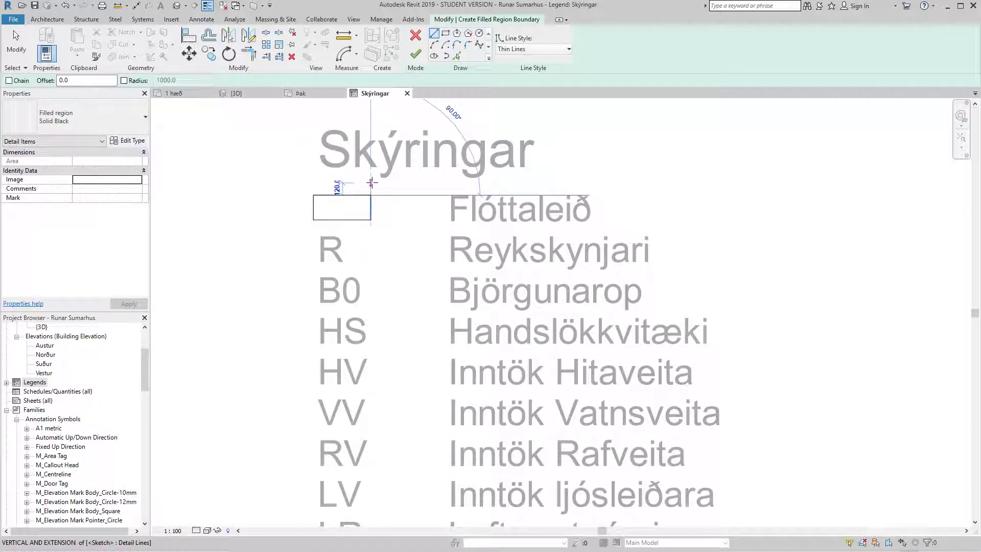
{"action": "left_click", "coordinate": [371, 183]}
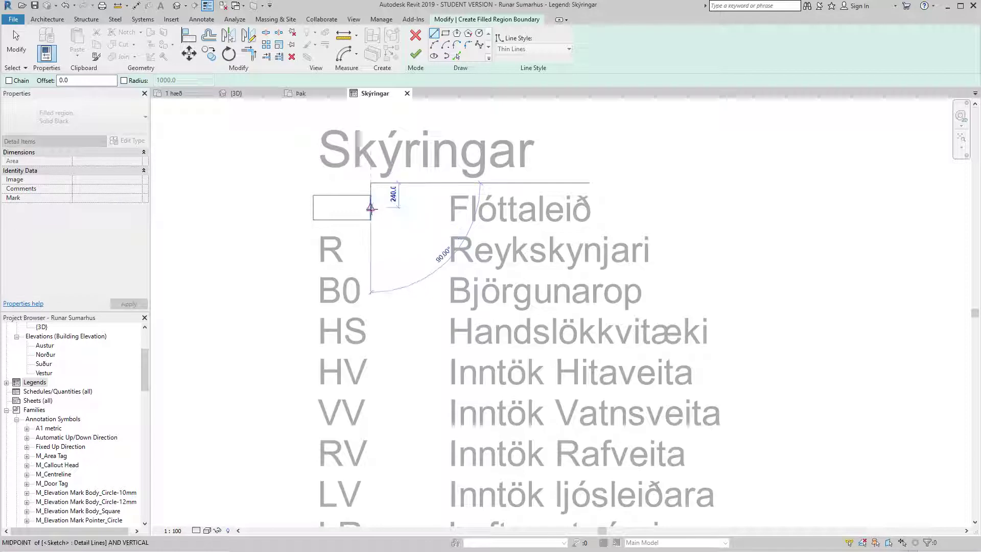
{"action": "left_click", "coordinate": [391, 204]}
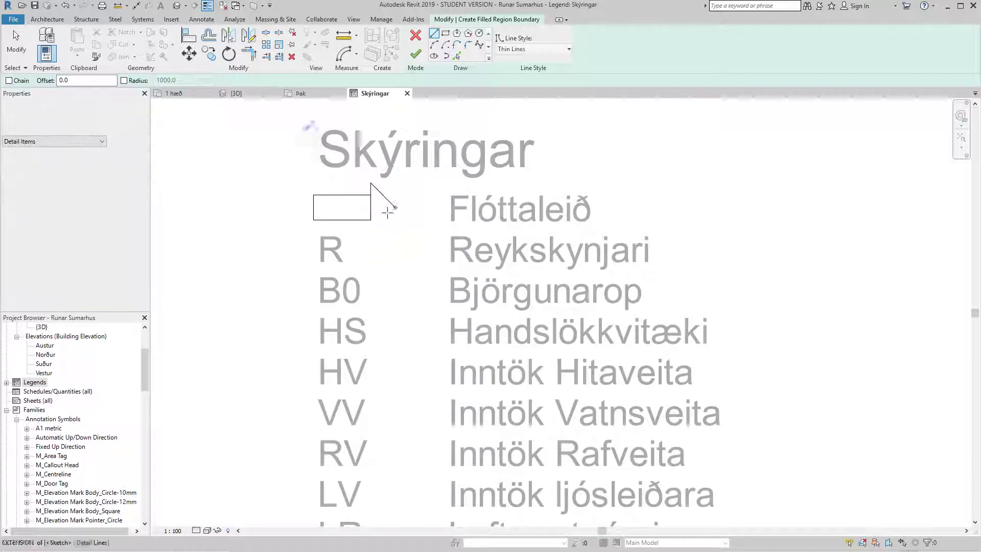
{"action": "key", "text": "Escape"}
{"action": "key", "text": "Escape"}
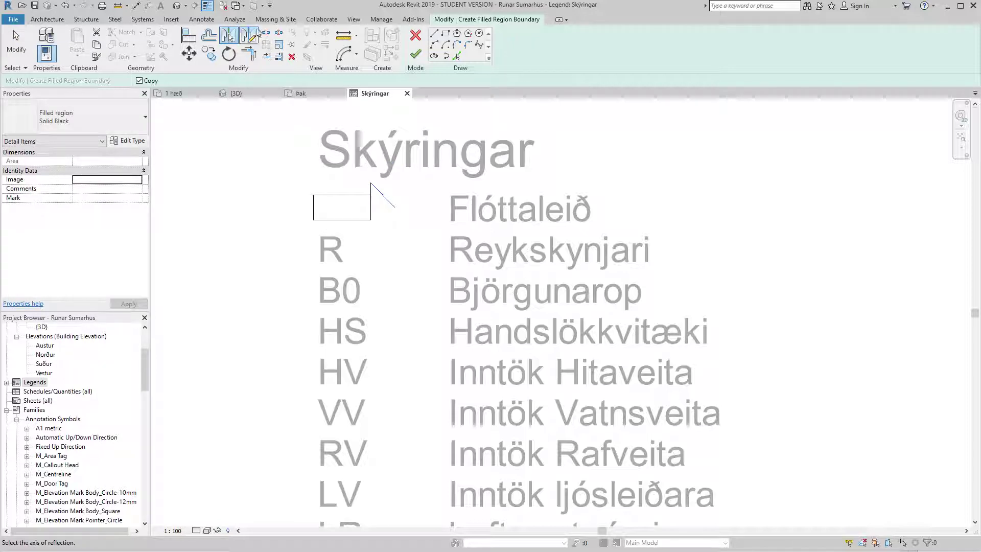
{"action": "left_click", "coordinate": [248, 36]}
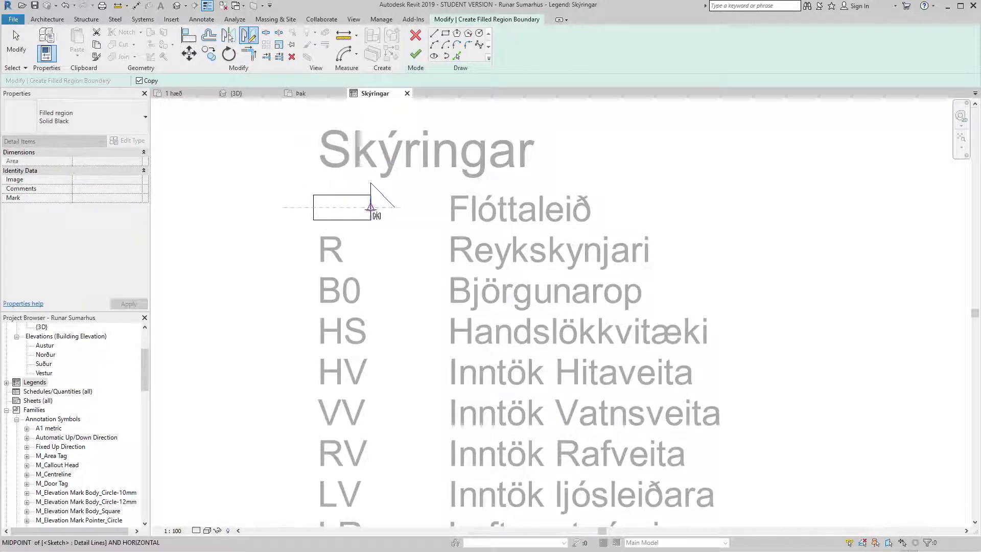
{"action": "left_click", "coordinate": [391, 222]}
{"action": "scroll", "coordinate": [391, 222], "scroll_direction": "up", "scroll_amount": 2}
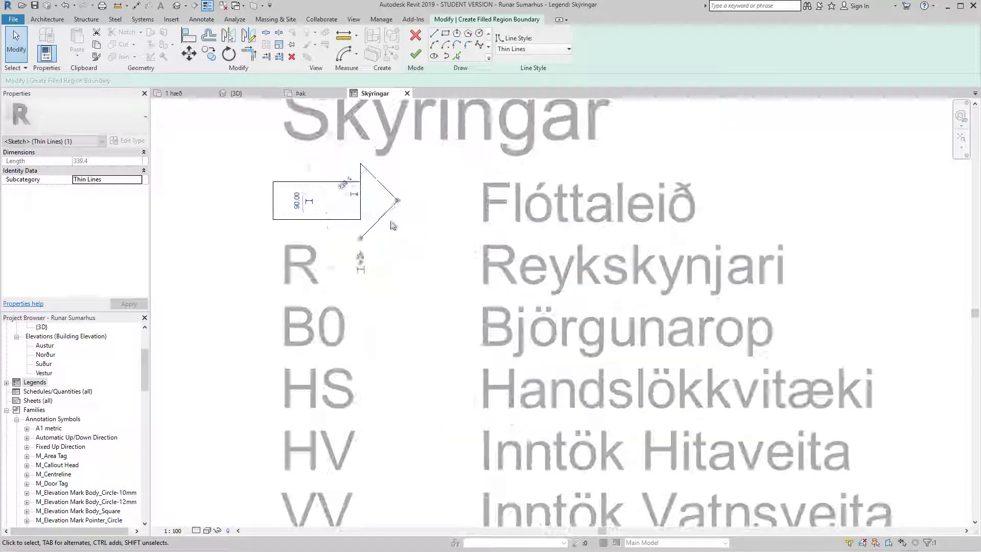
Replace the rectangle's right edge with a short vertical line closing the arrowhead's lower half, and finish the filled region
{"action": "left_click", "coordinate": [360, 202]}
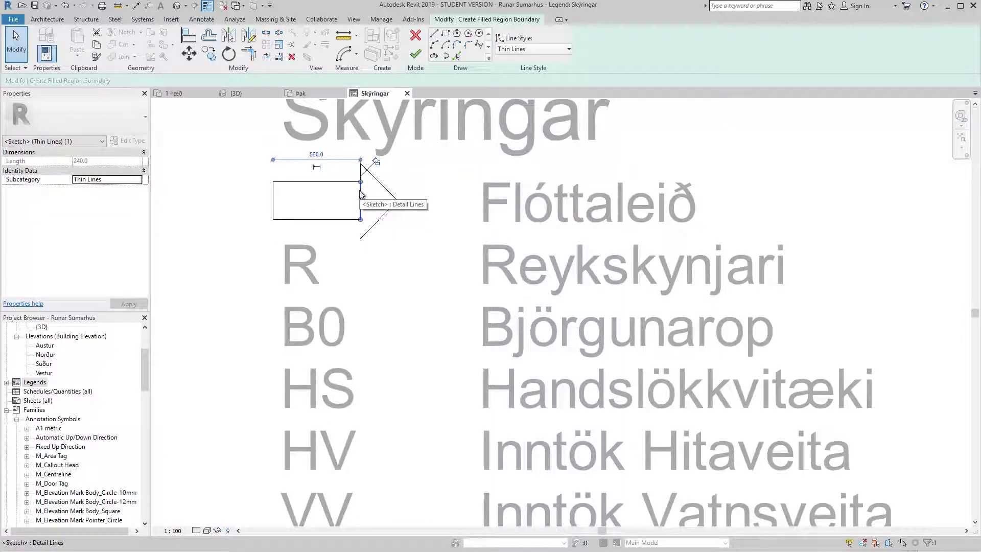
{"action": "key", "text": "Delete"}
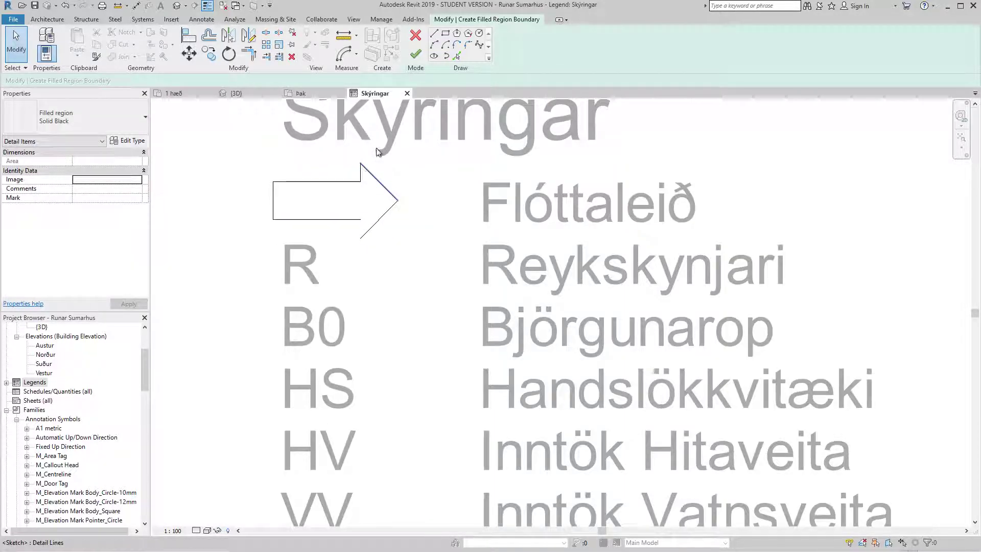
{"action": "left_click", "coordinate": [434, 33]}
{"action": "left_click", "coordinate": [360, 239]}
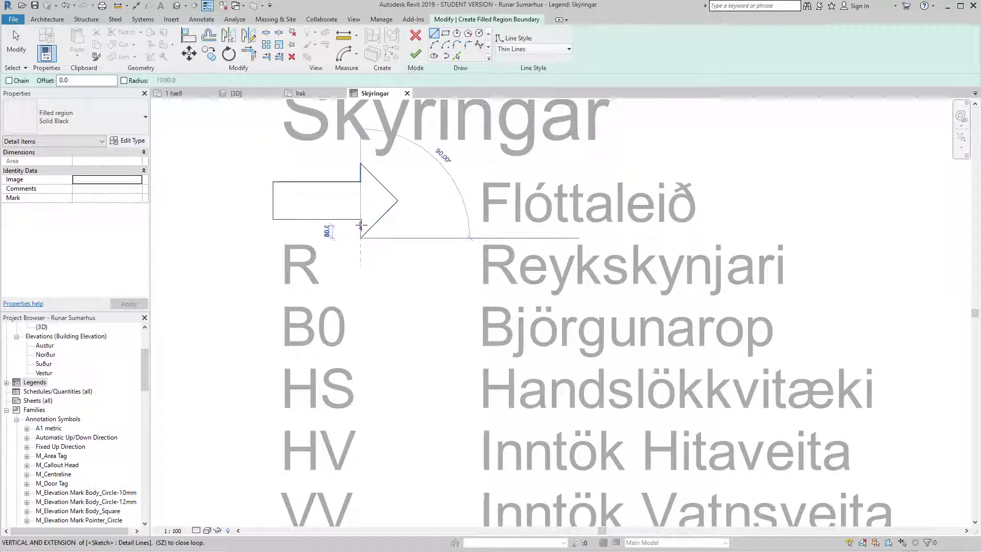
{"action": "left_click", "coordinate": [361, 220]}
{"action": "left_click", "coordinate": [10, 50]}
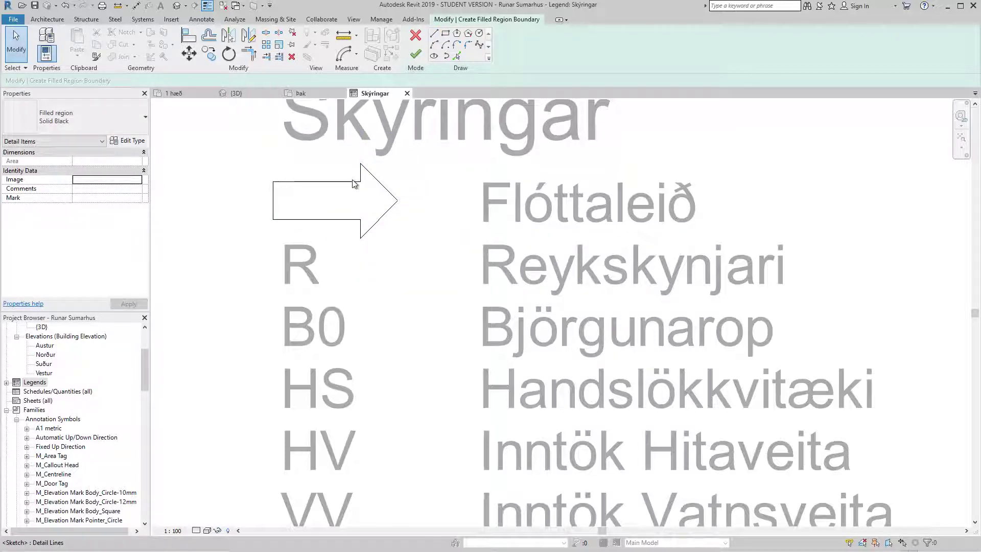
{"action": "left_click", "coordinate": [417, 62]}
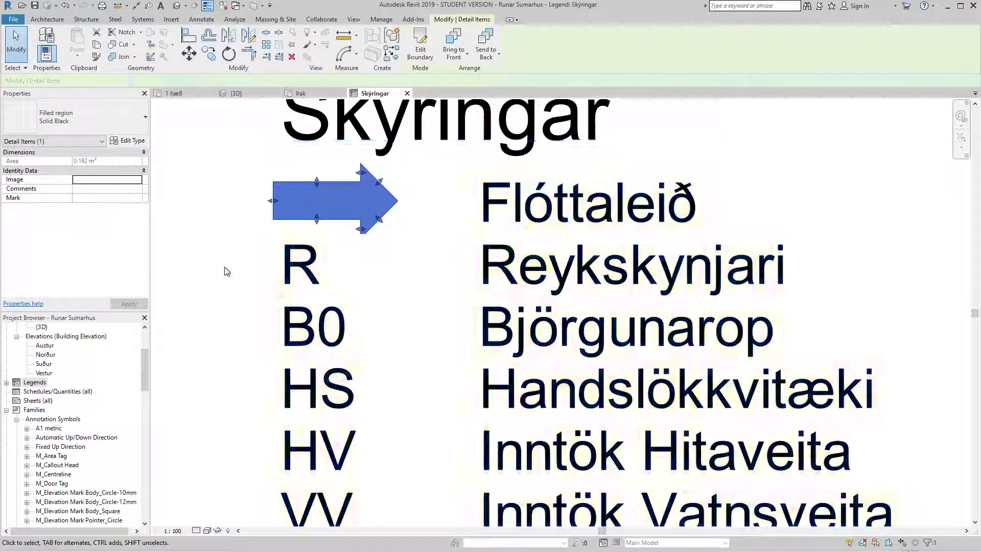
{"action": "scroll", "coordinate": [226, 271], "scroll_direction": "down", "scroll_amount": 2}
{"action": "left_click", "coordinate": [227, 272]}
{"action": "scroll", "coordinate": [562, 307], "scroll_direction": "down", "scroll_amount": 2}
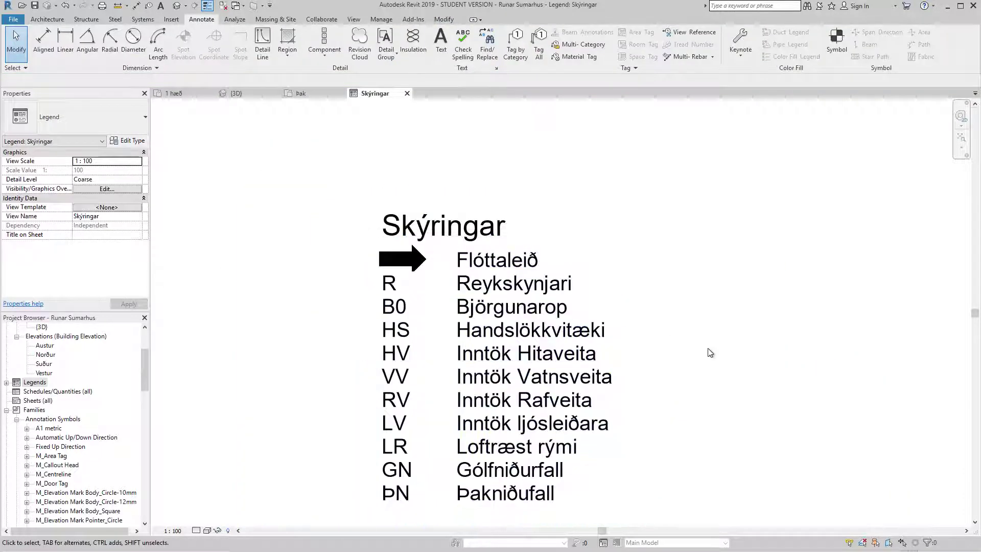
Slim the black arrow's shaft by moving its upper and lower edges inward, and shorten its tail end slightly
{"action": "scroll", "coordinate": [401, 268], "scroll_direction": "up", "scroll_amount": 1}
{"action": "left_click", "coordinate": [401, 268]}
{"action": "scroll", "coordinate": [401, 268], "scroll_direction": "up", "scroll_amount": 2}
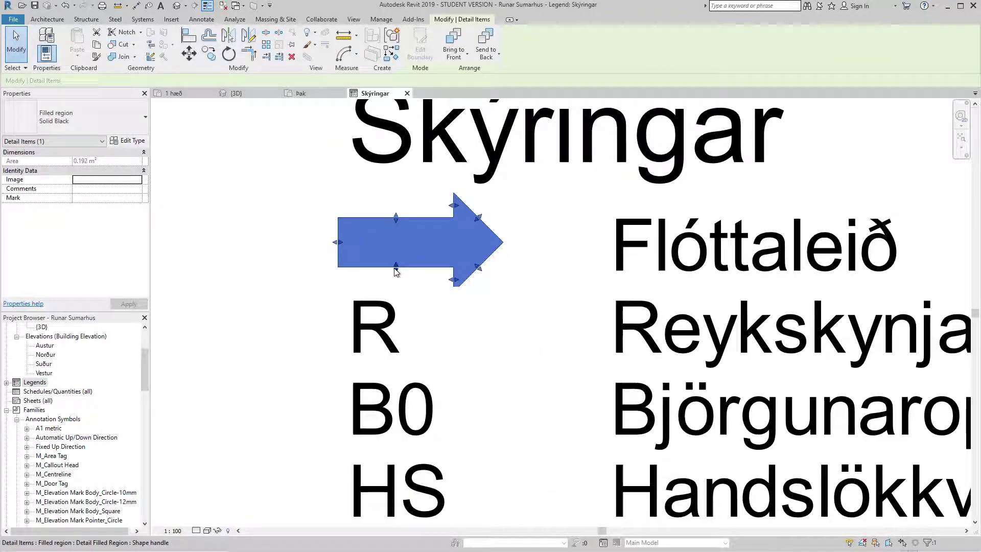
{"action": "left_click_drag", "start_coordinate": [394, 264], "coordinate": [394, 264]}
{"action": "left_click_drag", "start_coordinate": [396, 220], "coordinate": [395, 224]}
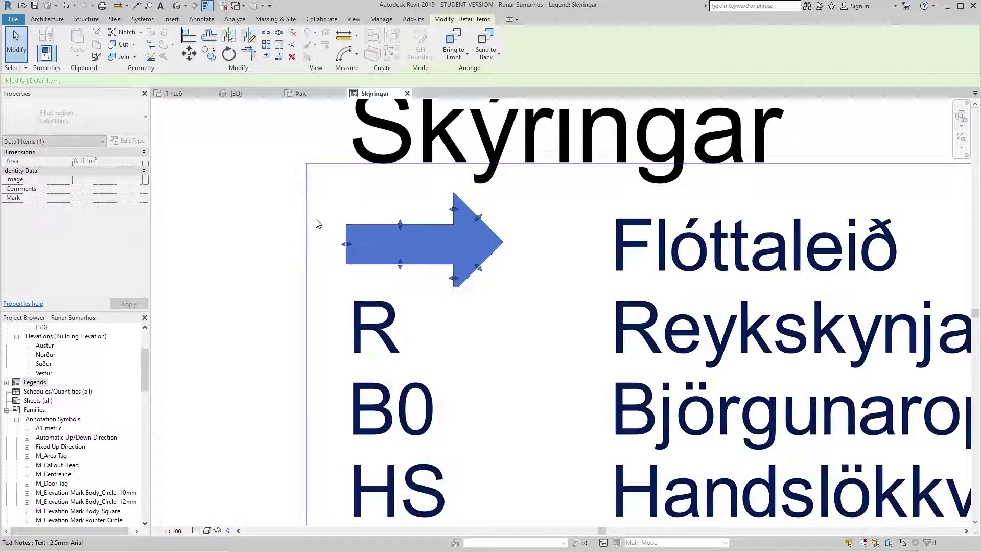
{"action": "left_click", "coordinate": [207, 235]}
{"action": "scroll", "coordinate": [207, 235], "scroll_direction": "down", "scroll_amount": 2}
{"action": "scroll", "coordinate": [195, 243], "scroll_direction": "down", "scroll_amount": 2}
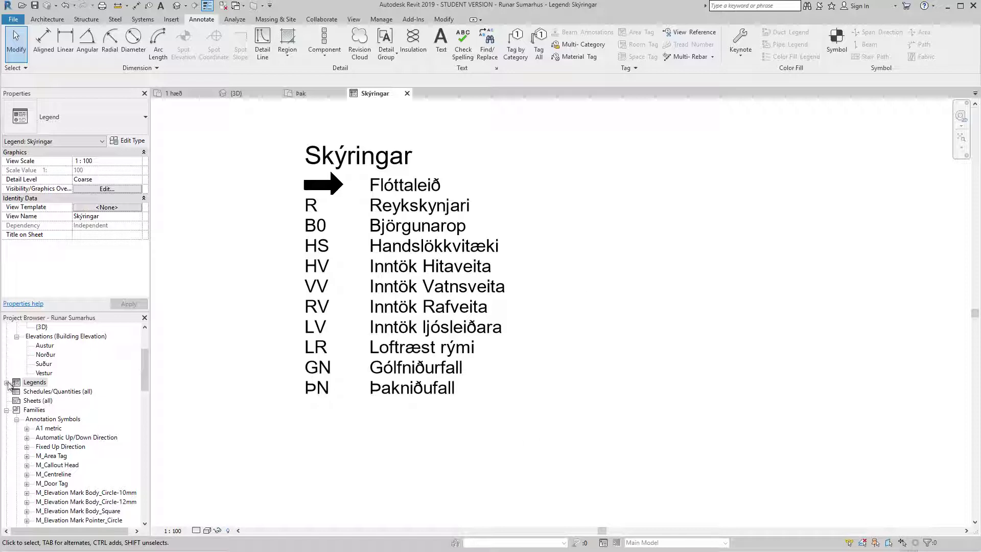
Collapse the Families branch and expand Legends in the Project Browser to locate the Skýringar legend
{"action": "left_click", "coordinate": [6, 410]}
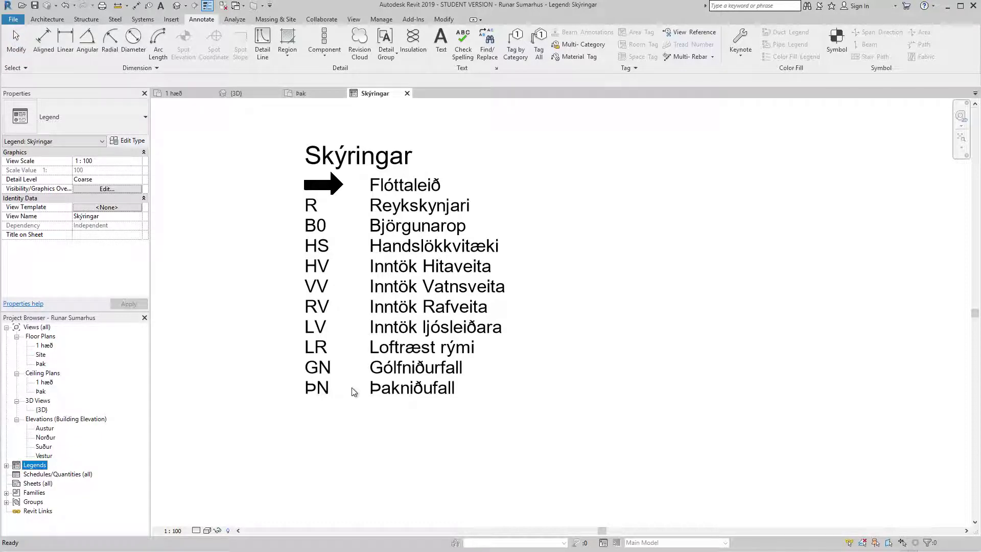
{"action": "left_click", "coordinate": [6, 466]}
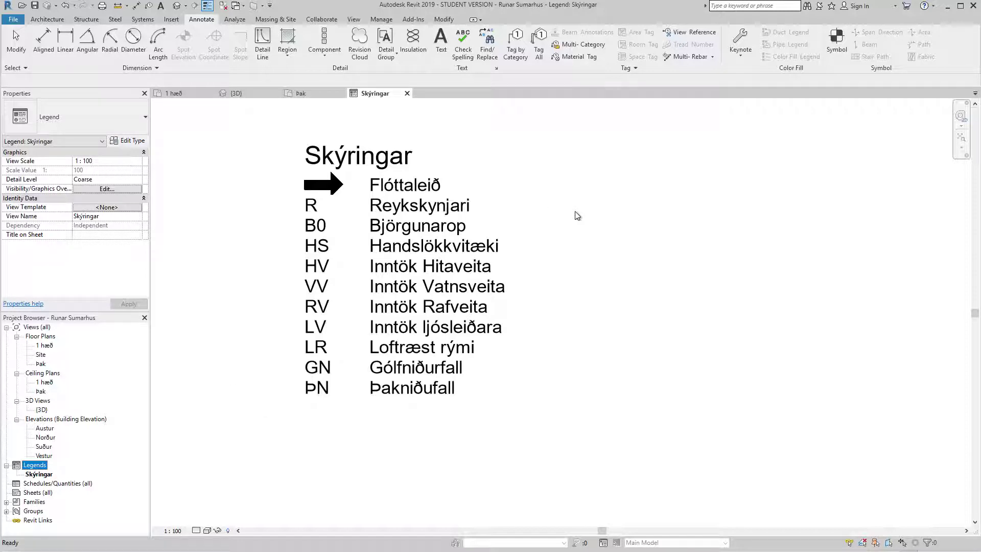
Copy the black arrow from the Skýringar legend and paste it into the 1 hæð floor plan beside the kitchen area
{"action": "left_click", "coordinate": [332, 199]}
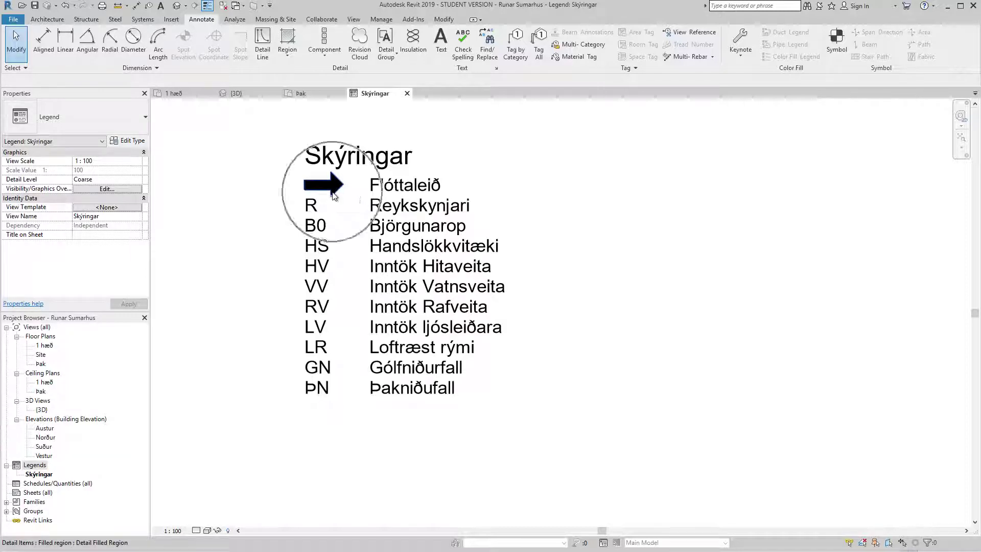
{"action": "left_click", "coordinate": [331, 189]}
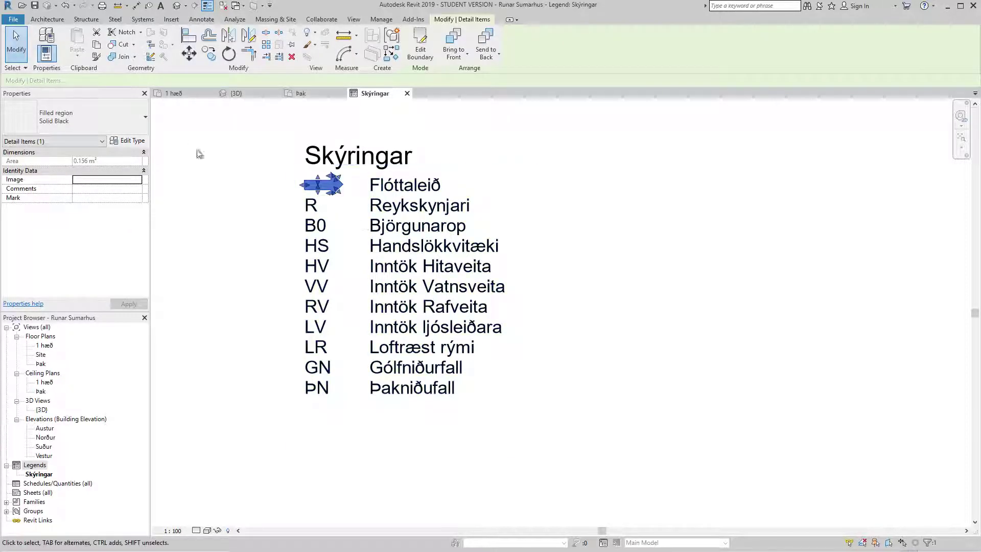
{"action": "left_click", "coordinate": [96, 45]}
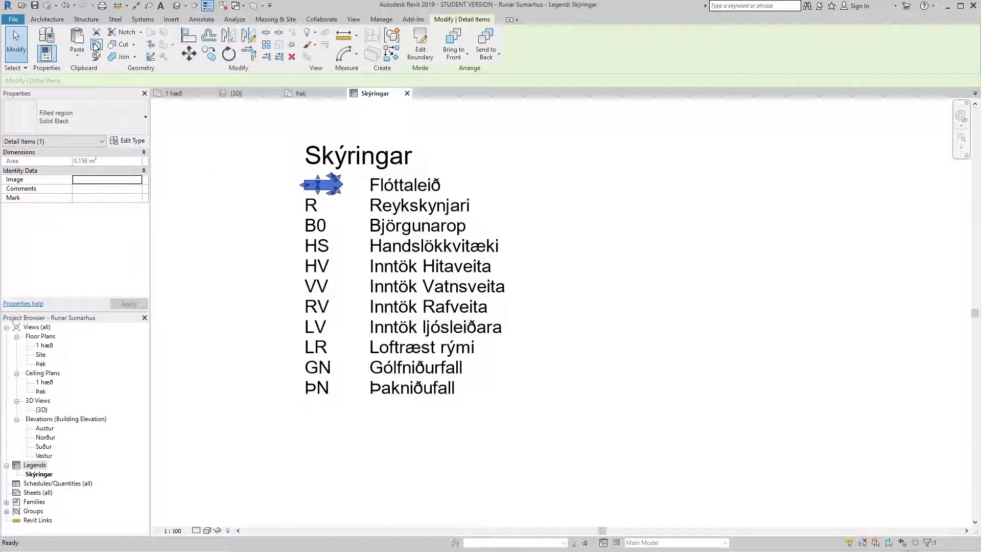
{"action": "double_click", "coordinate": [44, 346]}
{"action": "left_click", "coordinate": [83, 58]}
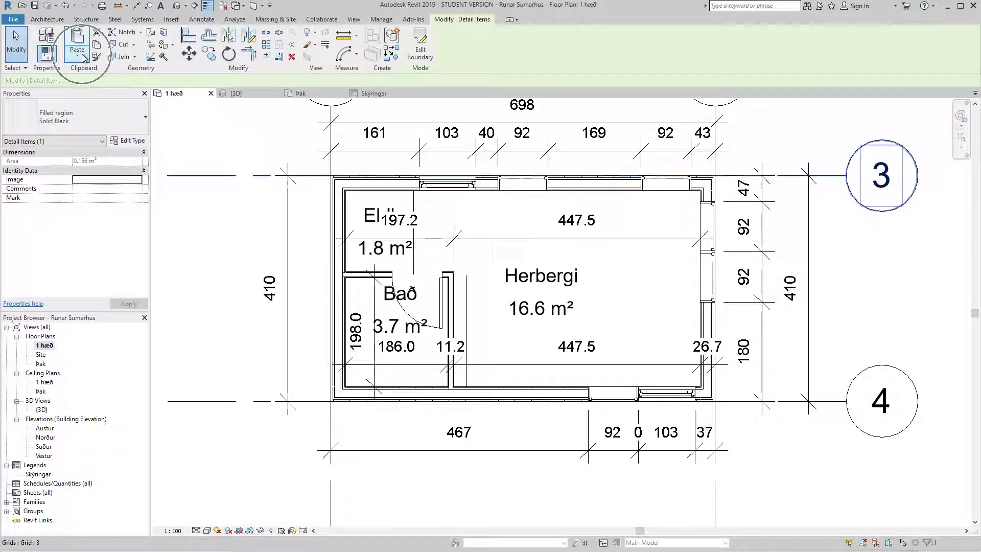
{"action": "left_click", "coordinate": [97, 71]}
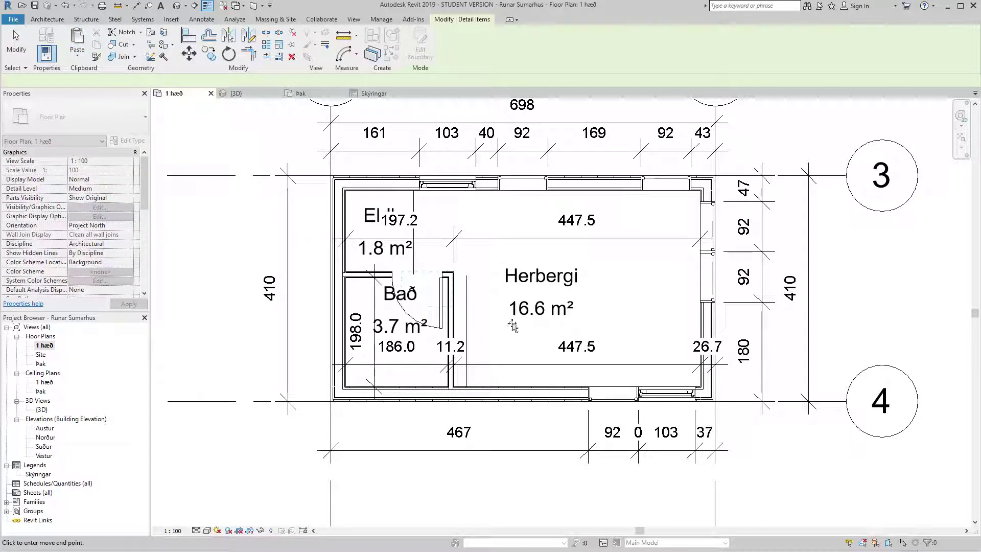
{"action": "left_click", "coordinate": [432, 254]}
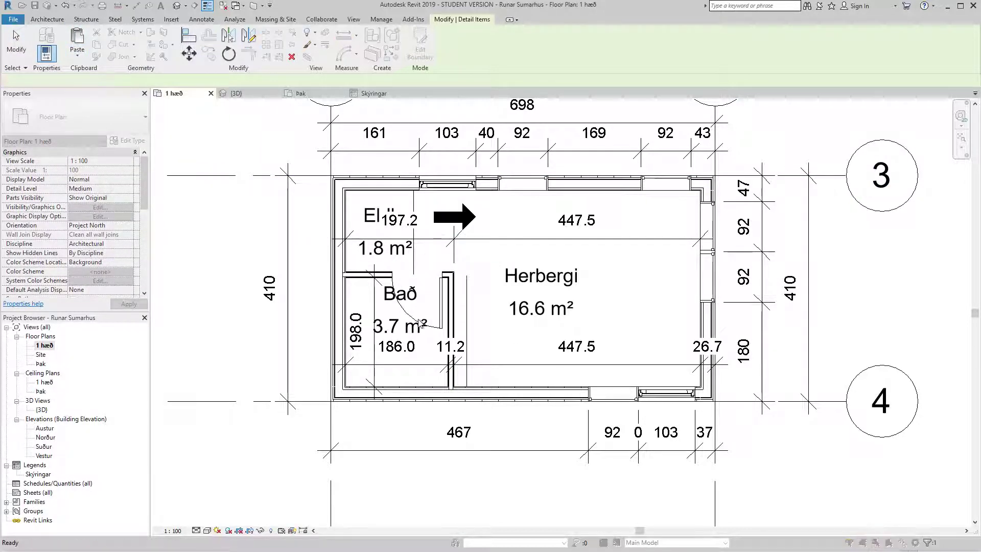
{"action": "scroll", "coordinate": [467, 234], "scroll_direction": "up", "scroll_amount": 2}
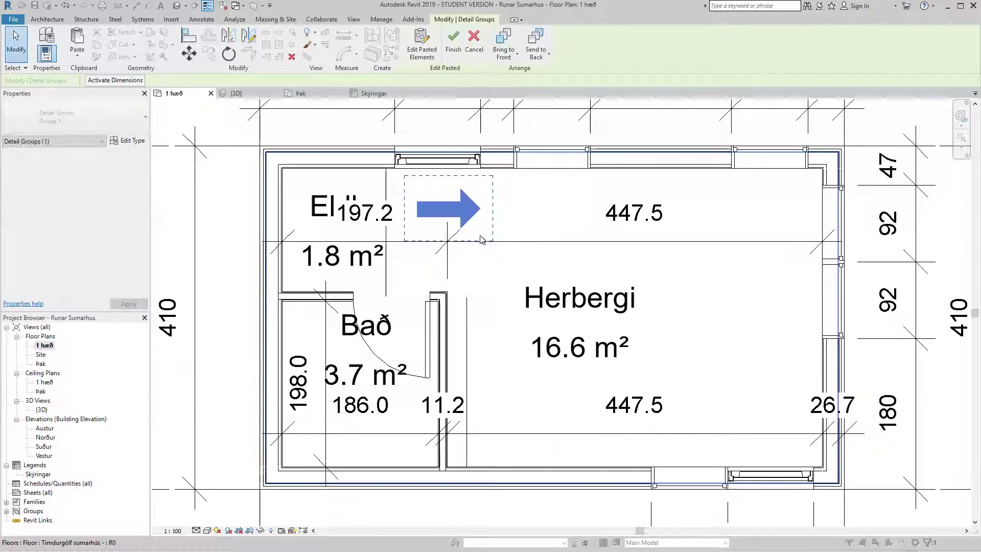
{"action": "left_click", "coordinate": [228, 54]}
{"action": "left_click", "coordinate": [511, 208]}
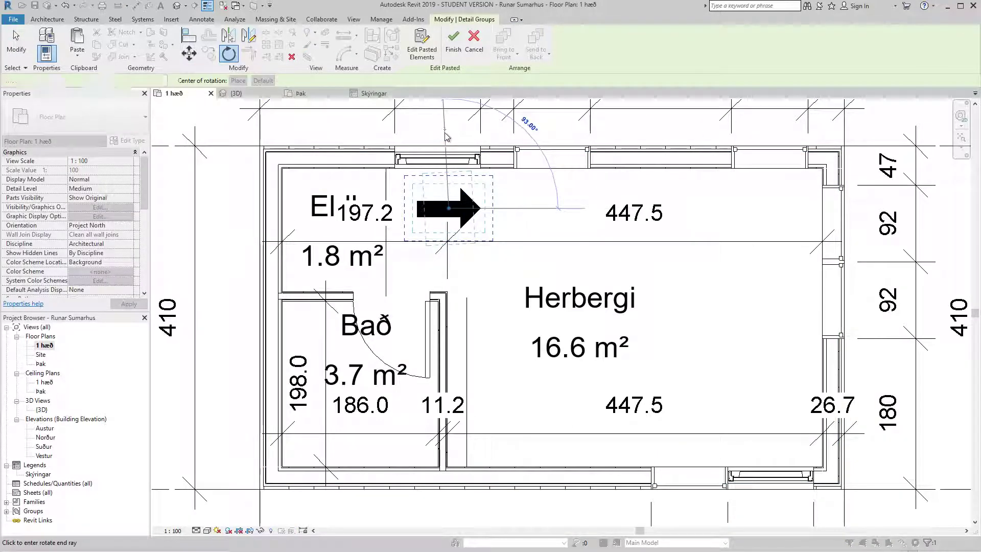
{"action": "left_click", "coordinate": [446, 135]}
{"action": "key", "text": "ctrl+z"}
Rotate the pasted arrow 90° to point up, place it just below the window in the upper wall, and finish the paste
{"action": "left_click", "coordinate": [462, 184]}
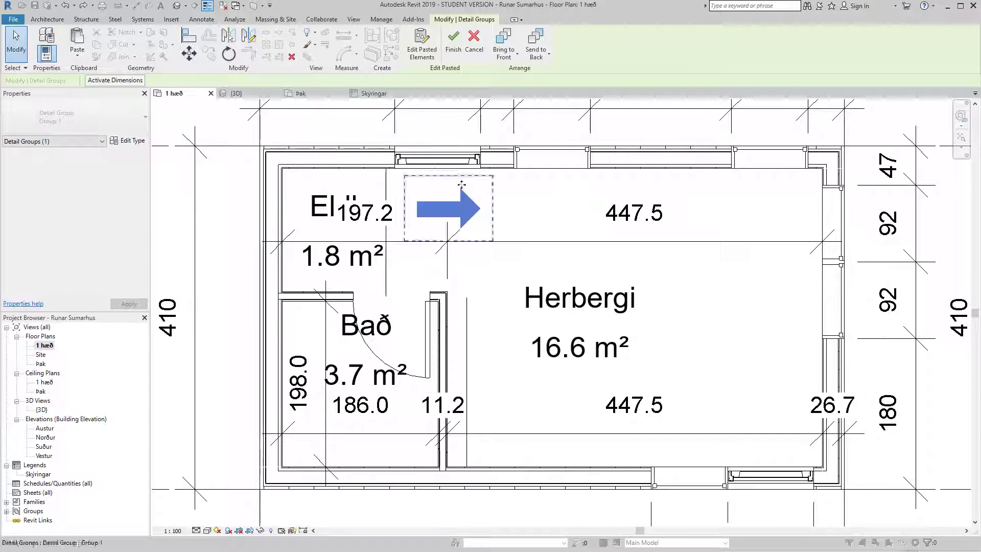
{"action": "key", "text": "r"}
{"action": "key", "text": "o"}
{"action": "left_click", "coordinate": [516, 217]}
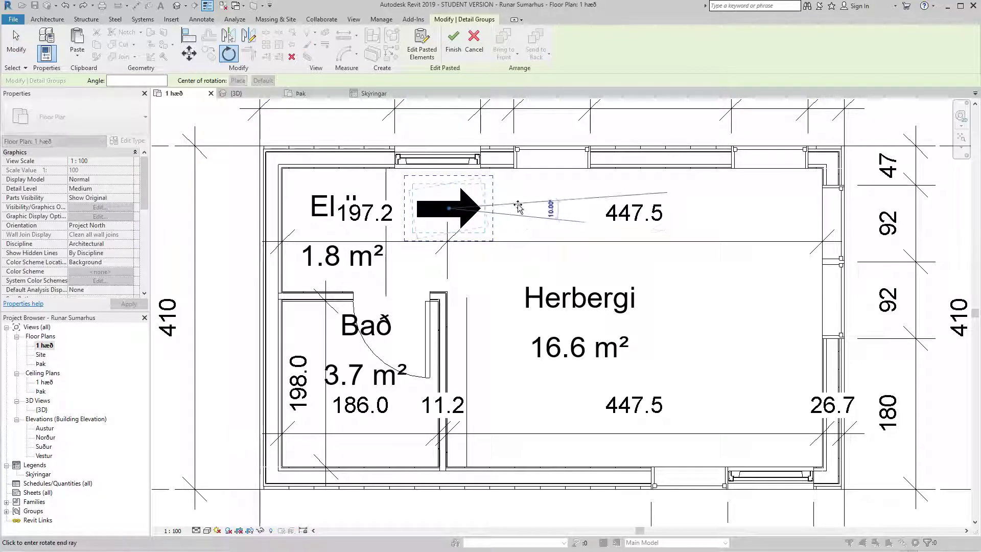
{"action": "type", "text": "90"}
{"action": "key", "text": "Return"}
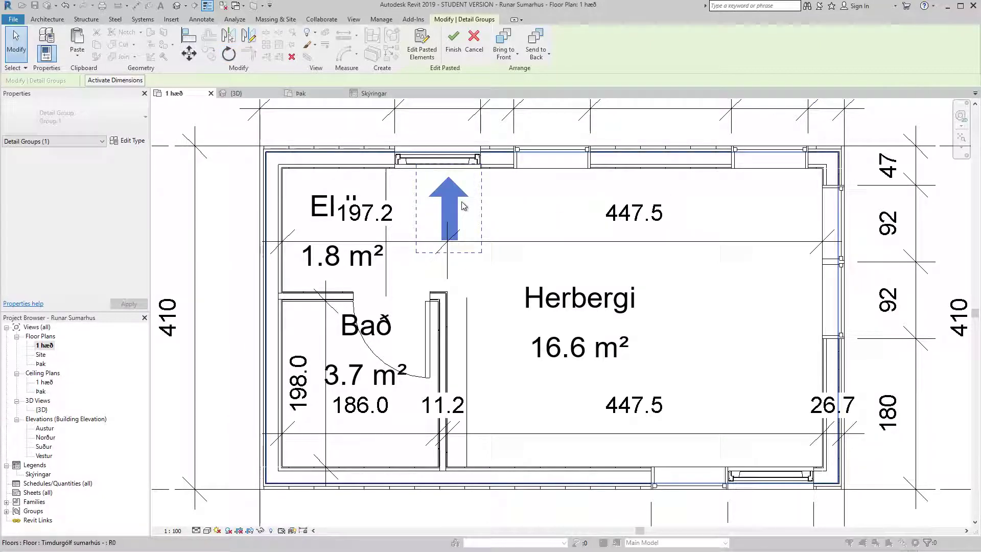
{"action": "left_click_drag", "start_coordinate": [453, 201], "coordinate": [442, 194]}
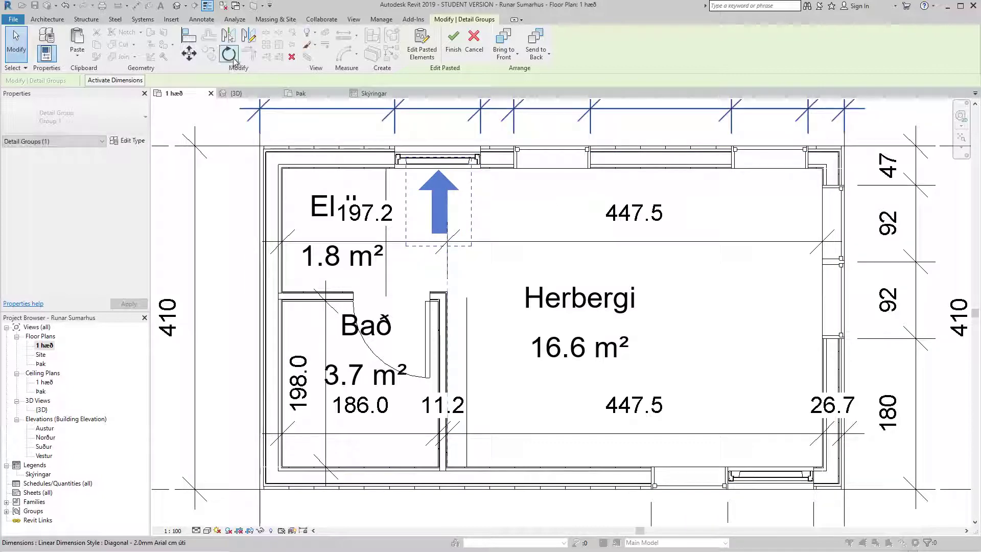
{"action": "left_click", "coordinate": [449, 209]}
{"action": "left_click", "coordinate": [448, 209]}
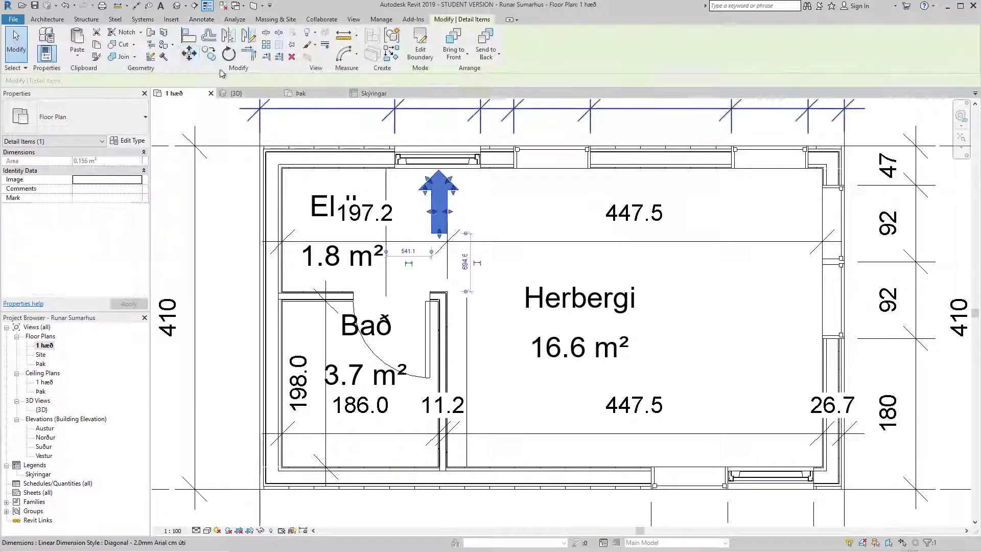
Copy the upward arrow to the 92 cm opening in the lower wall of Herbergi
{"action": "left_click", "coordinate": [208, 56]}
{"action": "left_click", "coordinate": [459, 152]}
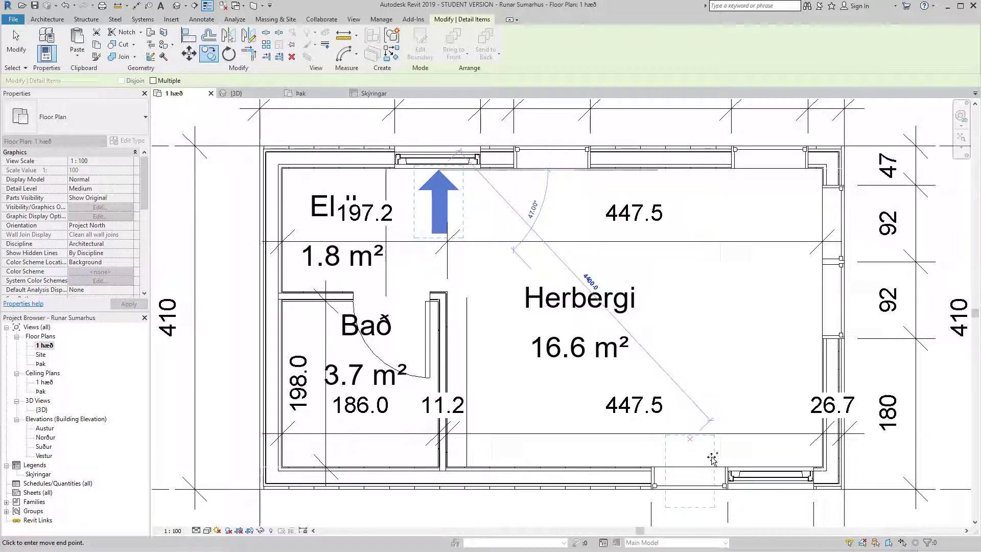
{"action": "left_click", "coordinate": [693, 441]}
Rotate the copied arrow 180° to point down and move it up so its tip sits just inside the lower wall opening
{"action": "left_click", "coordinate": [228, 53]}
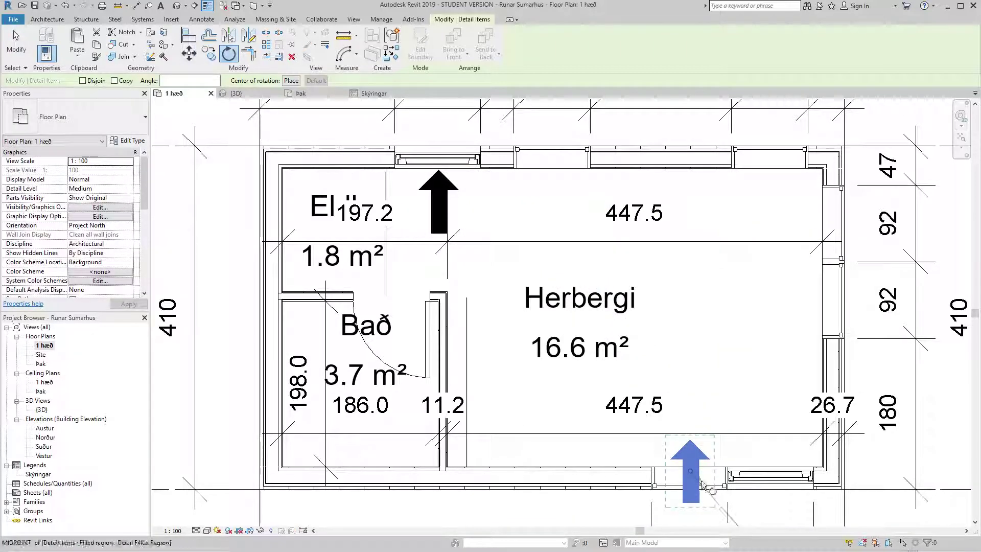
{"action": "left_click", "coordinate": [688, 388]}
{"action": "type", "text": "180"}
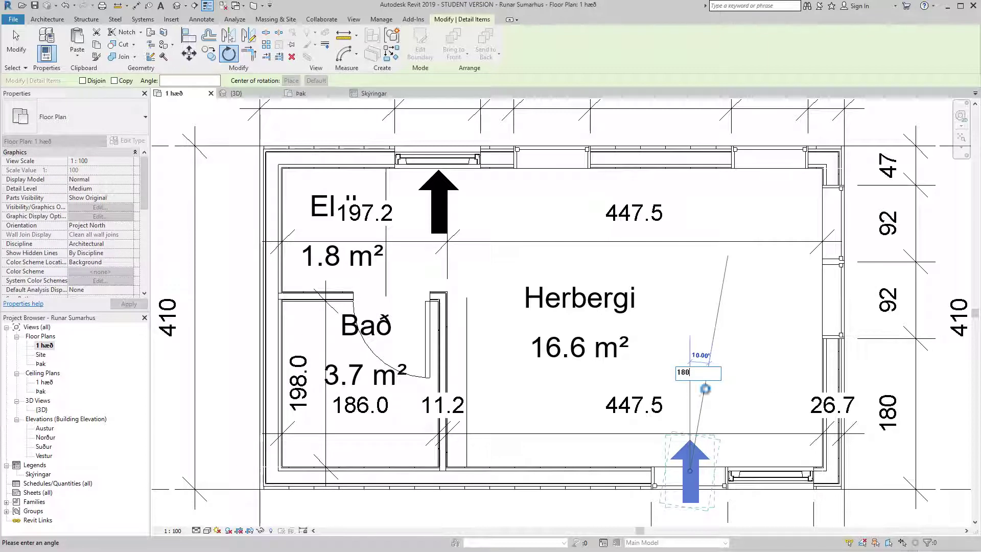
{"action": "key", "text": "Return"}
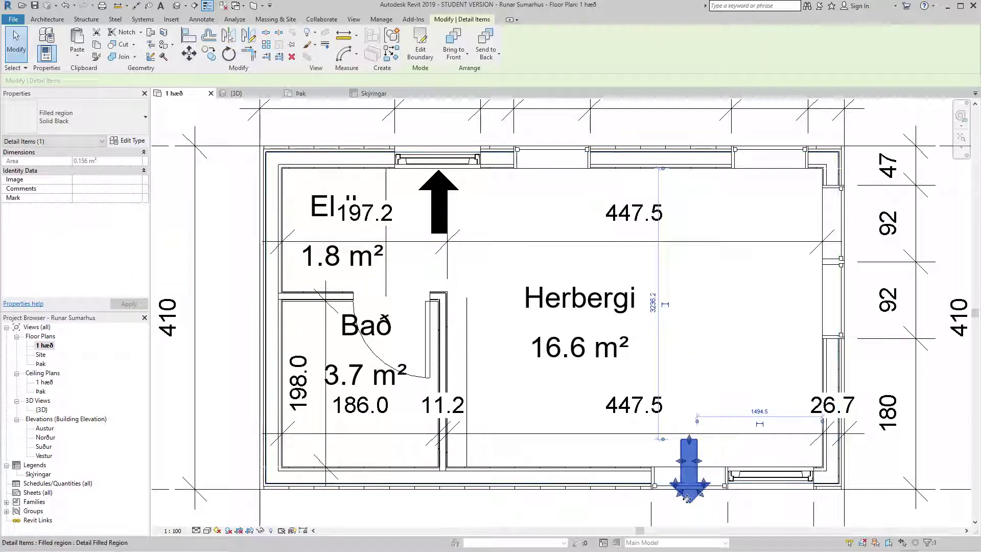
{"action": "left_click_drag", "start_coordinate": [690, 494], "coordinate": [689, 449]}
{"action": "scroll", "coordinate": [494, 270], "scroll_direction": "down", "scroll_amount": 2}
{"action": "left_click", "coordinate": [789, 456]}
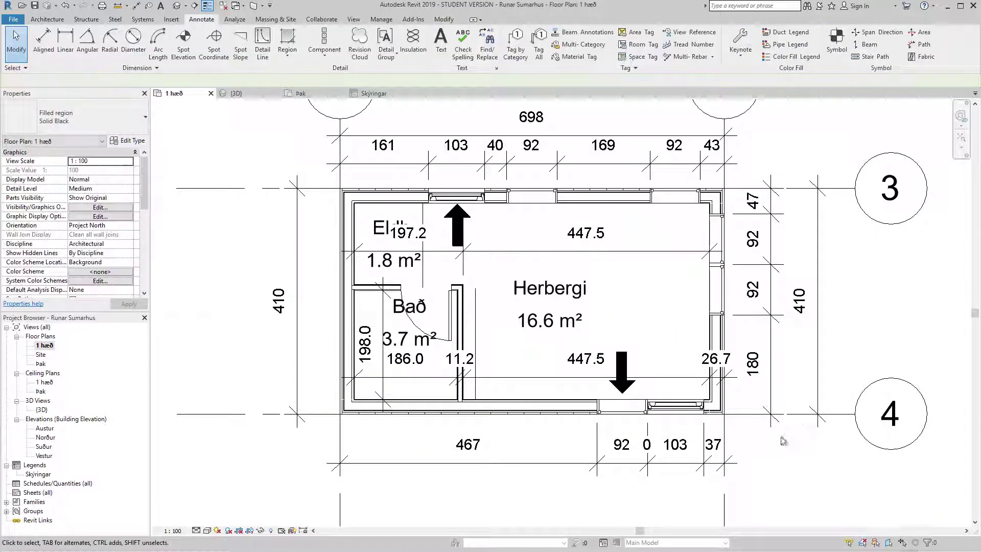
Place a 2.5mm Arial text note reading "GN" in the Bað room
{"action": "scroll", "coordinate": [789, 456], "scroll_direction": "up", "scroll_amount": 1}
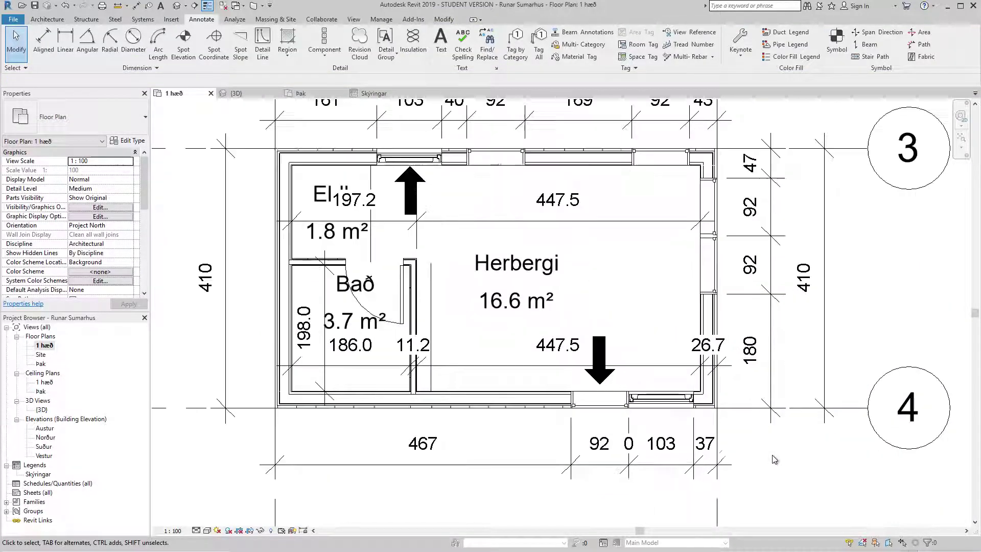
{"action": "middle_click_drag", "start_coordinate": [760, 457], "coordinate": [690, 458]}
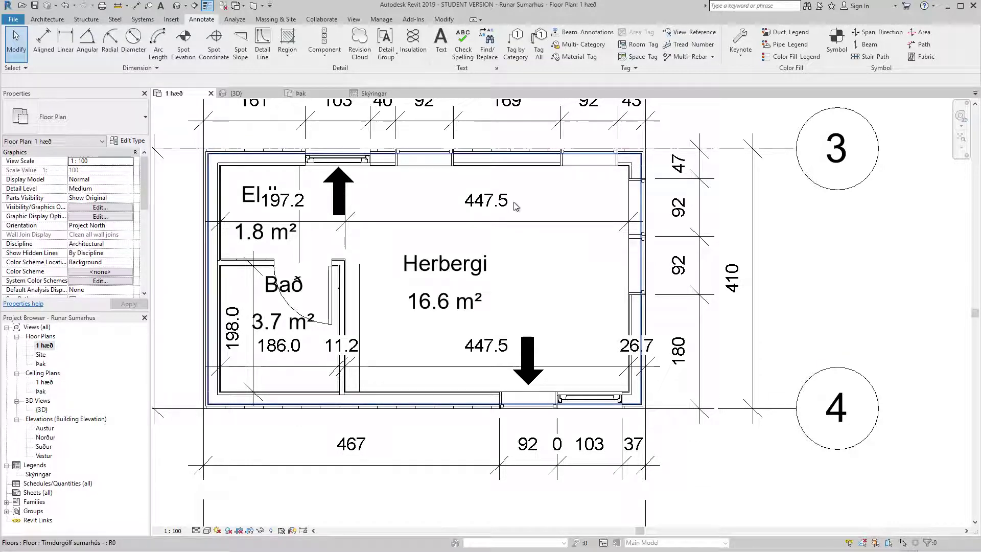
{"action": "left_click", "coordinate": [441, 41]}
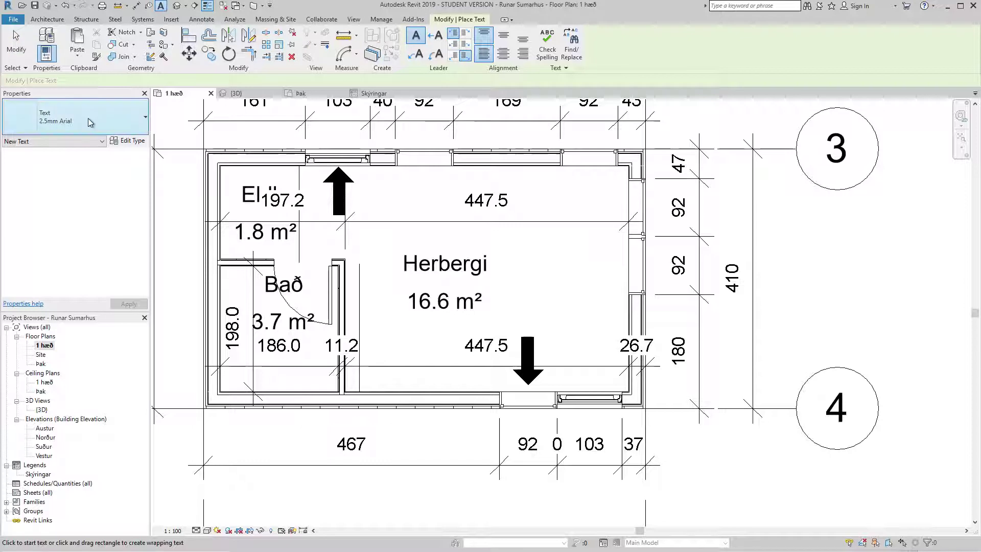
{"action": "scroll", "coordinate": [285, 332], "scroll_direction": "up", "scroll_amount": 3}
{"action": "left_click", "coordinate": [285, 327]}
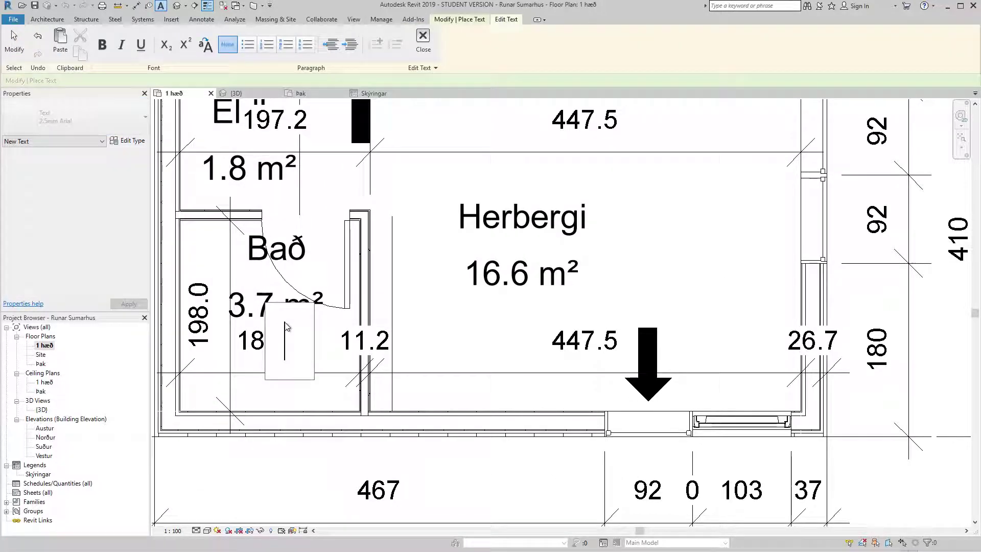
{"action": "type", "text": "GN"}
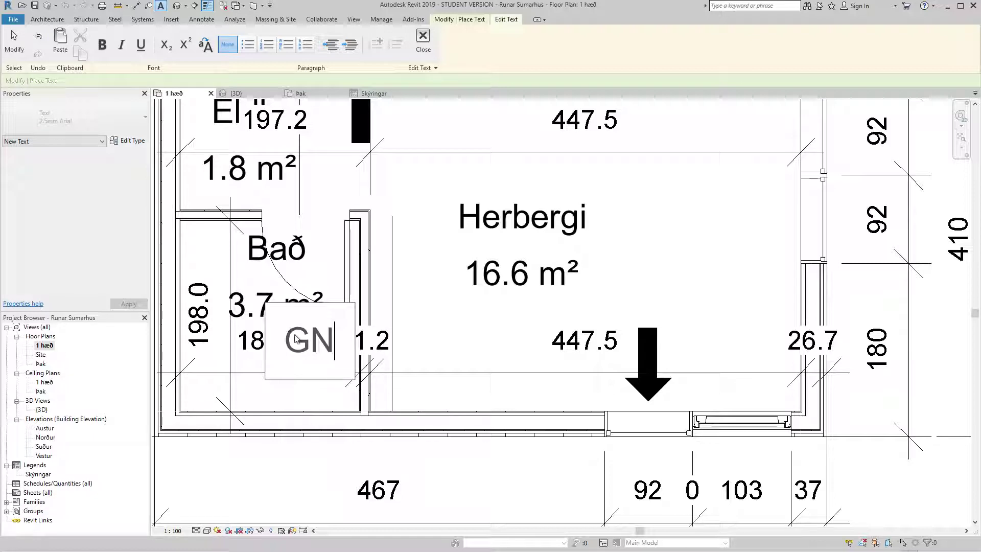
{"action": "left_click", "coordinate": [314, 402]}
{"action": "key", "text": "Escape"}
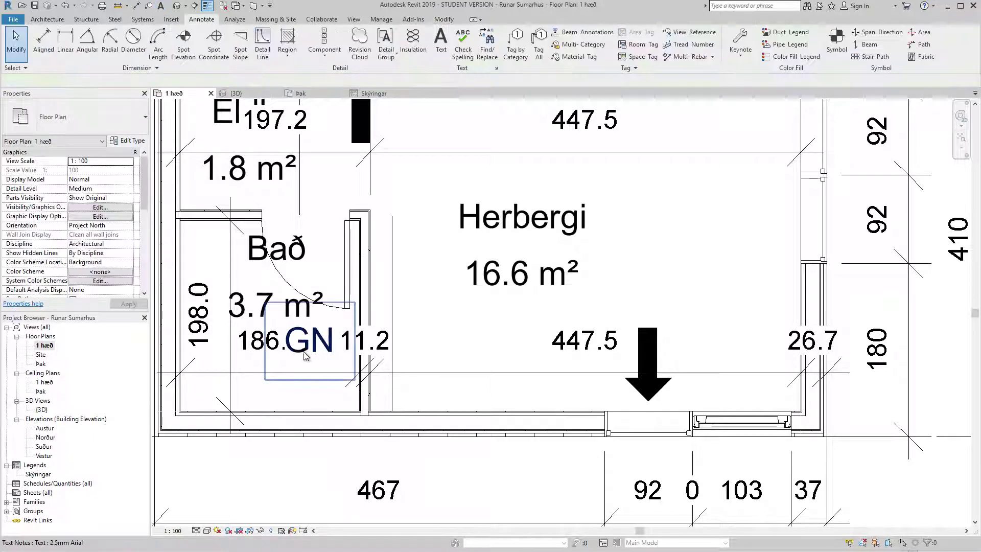
Move the GN text note down to sit below the bathroom's 186.0 dimension
{"action": "left_click", "coordinate": [290, 332]}
{"action": "left_click_drag", "start_coordinate": [274, 310], "coordinate": [240, 346]}
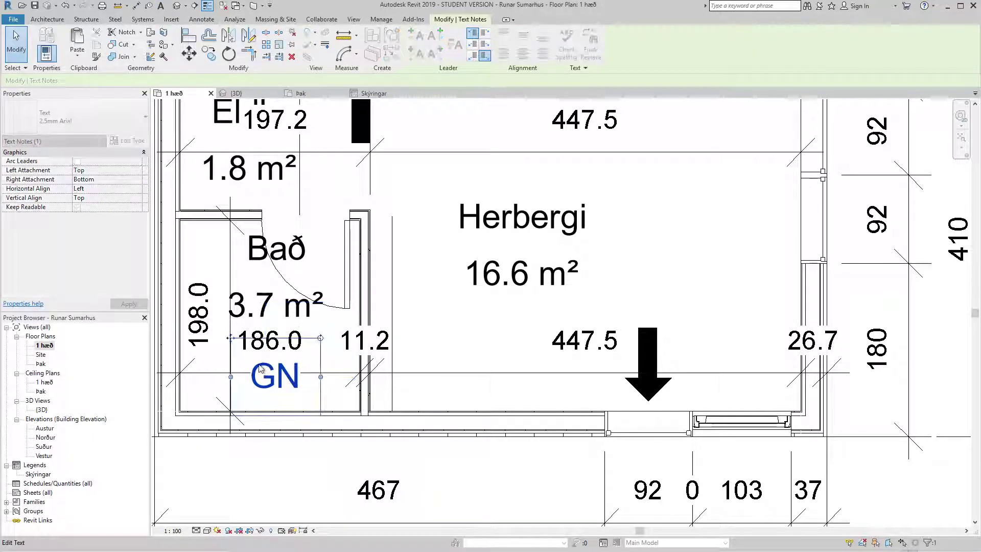
{"action": "scroll", "coordinate": [402, 380], "scroll_direction": "down", "scroll_amount": 1}
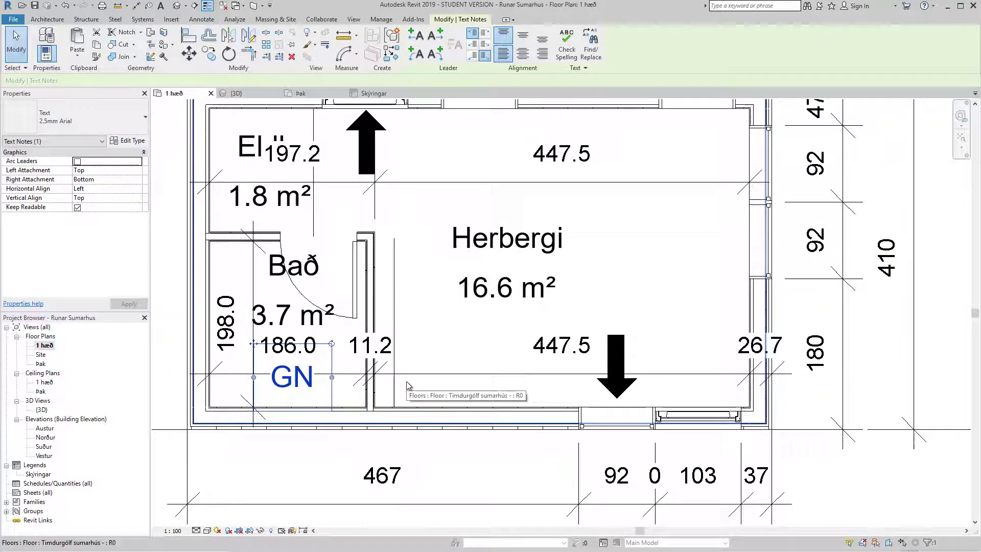
{"action": "key", "text": "Escape"}
Create a detail group named "GN gólfniðurfall" from the GN text note
{"action": "left_click", "coordinate": [320, 378]}
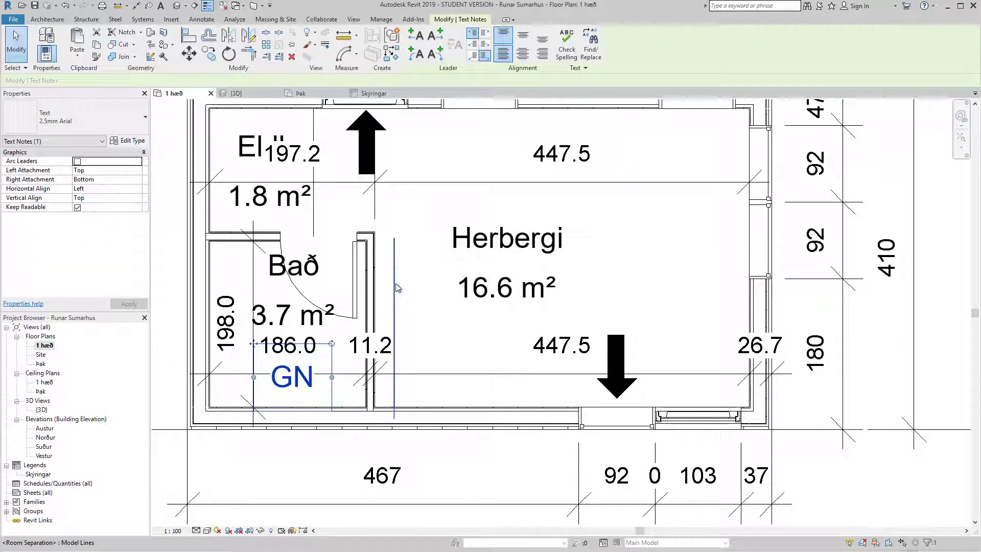
{"action": "left_click", "coordinate": [397, 34]}
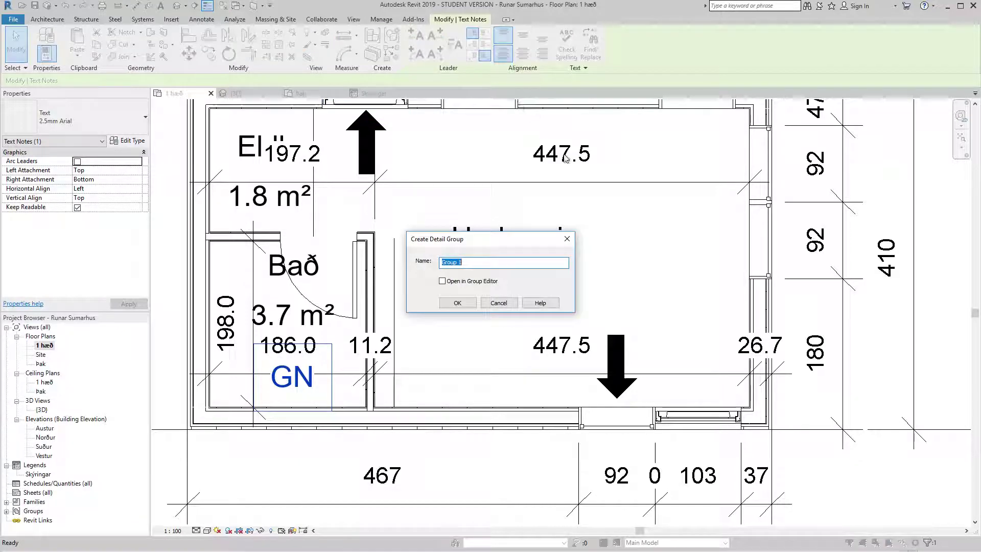
{"action": "type", "text": "GN gólfniðurfall"}
{"action": "key", "text": "Return"}
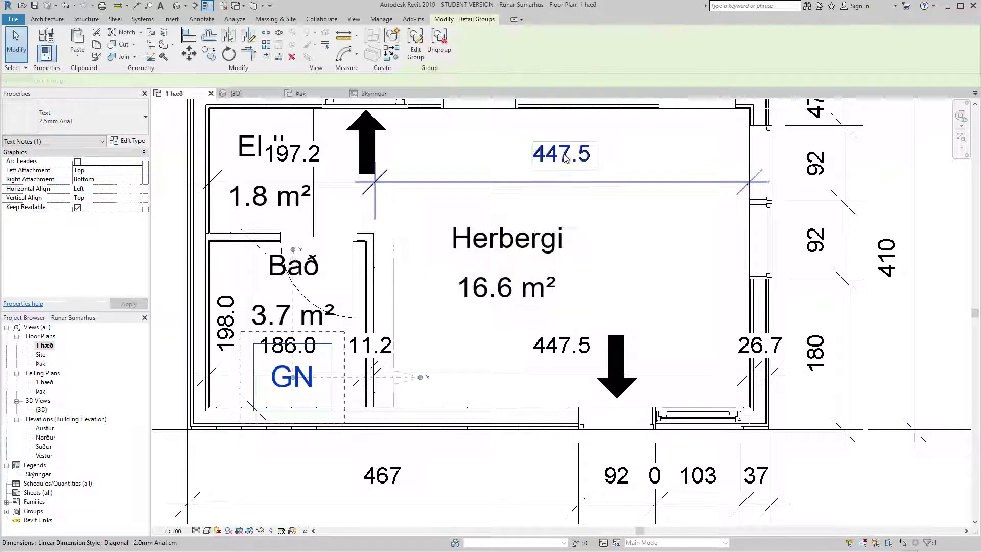
{"action": "key", "text": "Escape"}
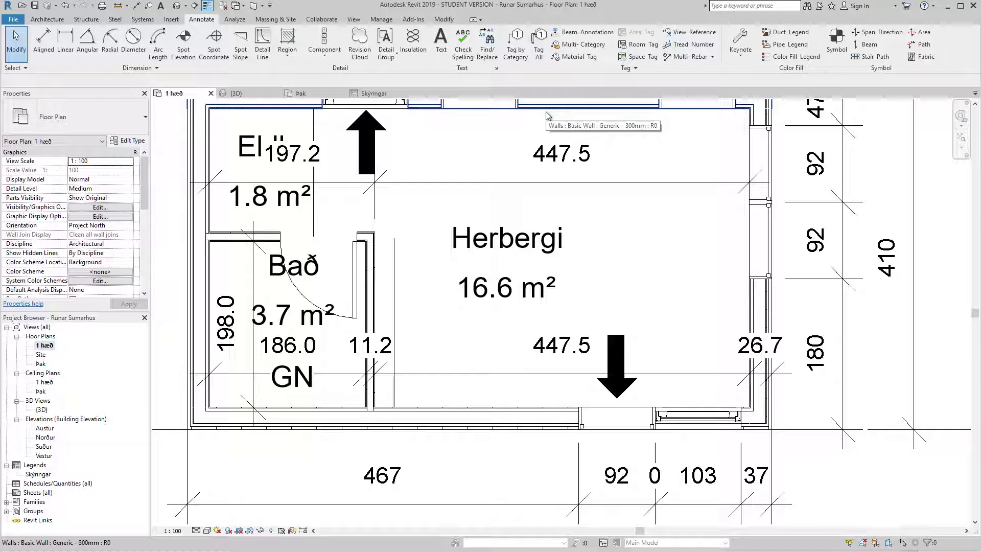
Try placing an instance of the GN gólfniðurfall detail group in Herbergi, and delete that instance
{"action": "left_click", "coordinate": [393, 60]}
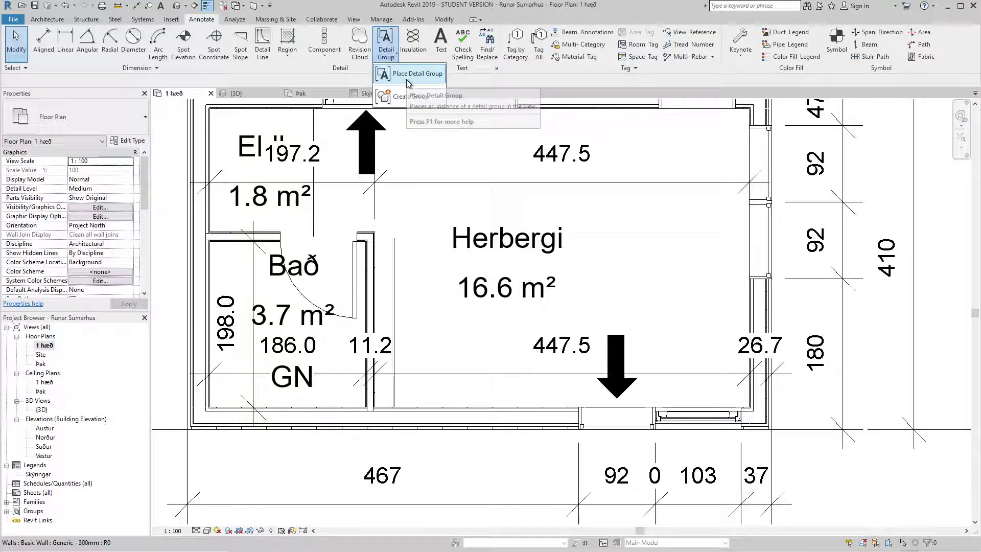
{"action": "left_click", "coordinate": [411, 74]}
{"action": "left_click", "coordinate": [76, 120]}
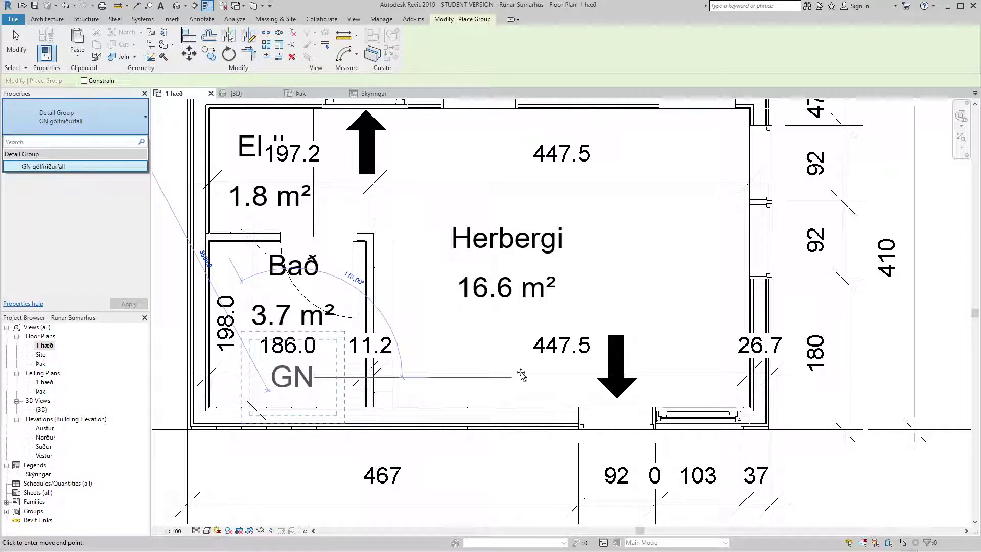
{"action": "left_click", "coordinate": [71, 167]}
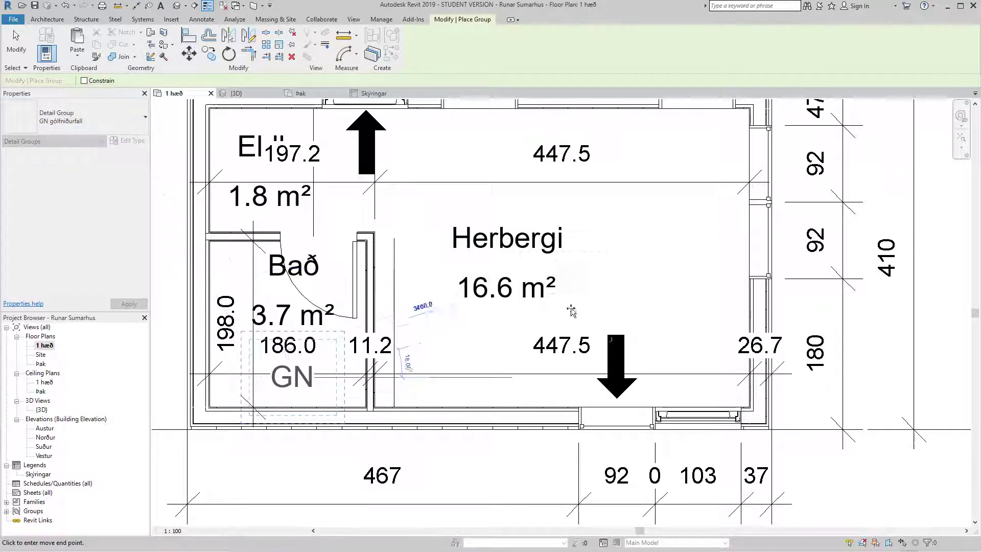
{"action": "left_click", "coordinate": [674, 304]}
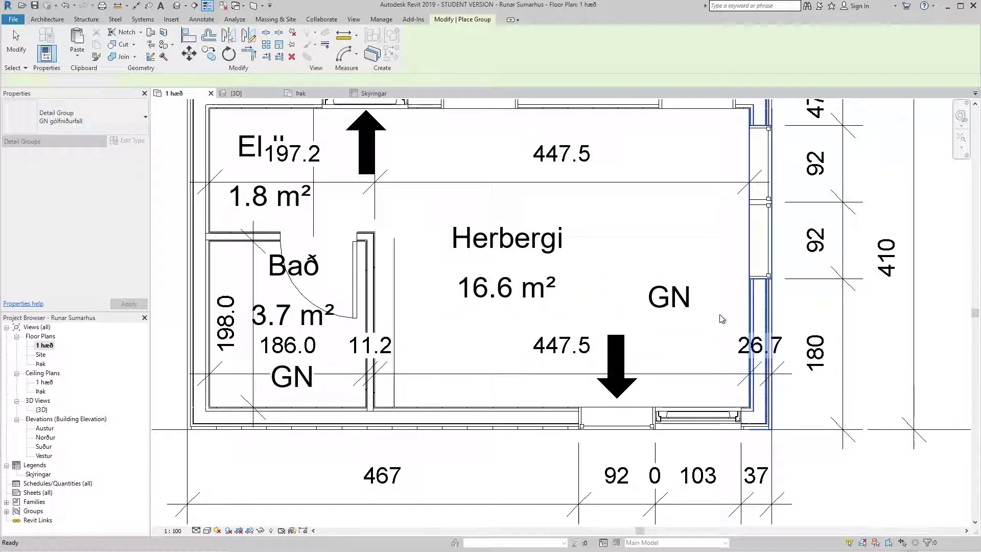
{"action": "key", "text": "Delete"}
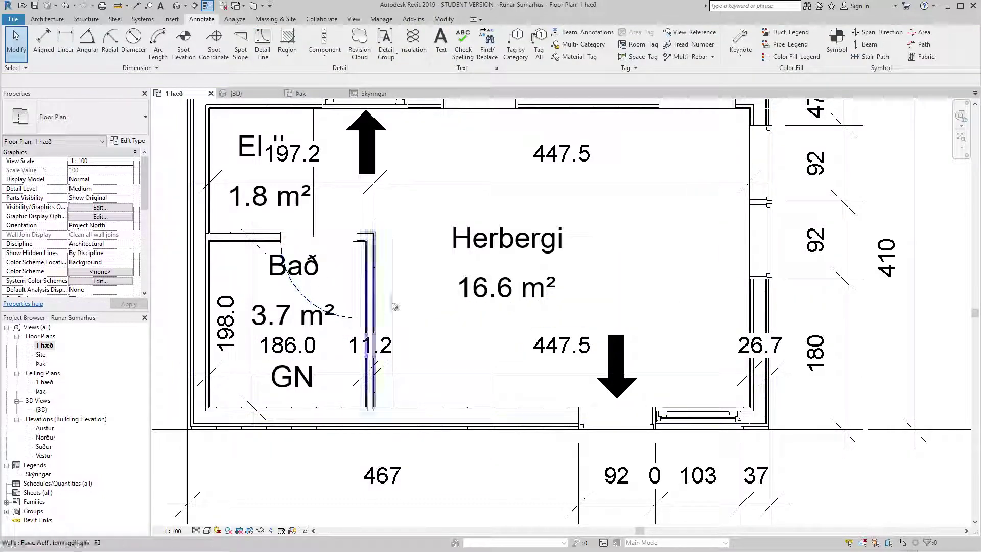
Place a 2.5mm Arial text note reading "R" beside the Herbergi room name
{"action": "left_click", "coordinate": [441, 41]}
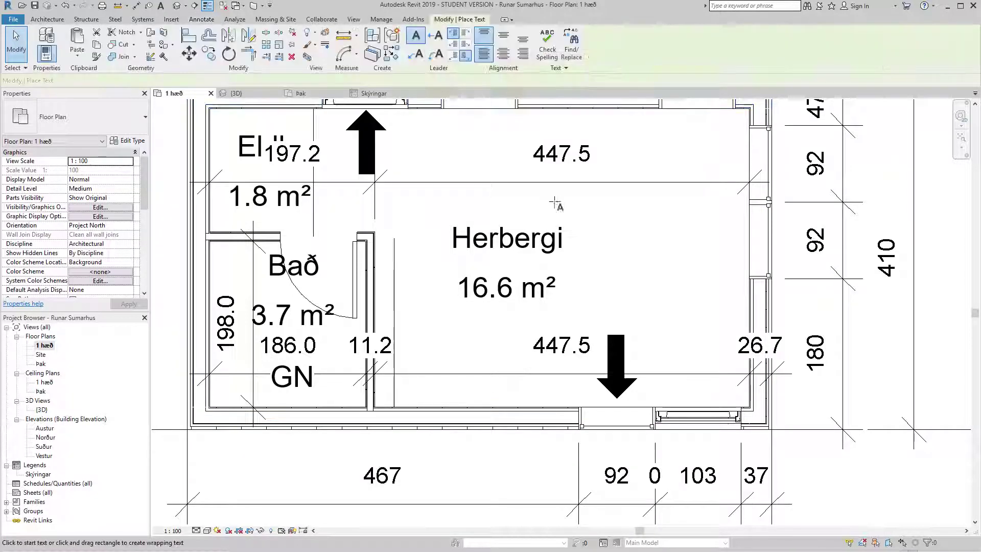
{"action": "left_click", "coordinate": [583, 224]}
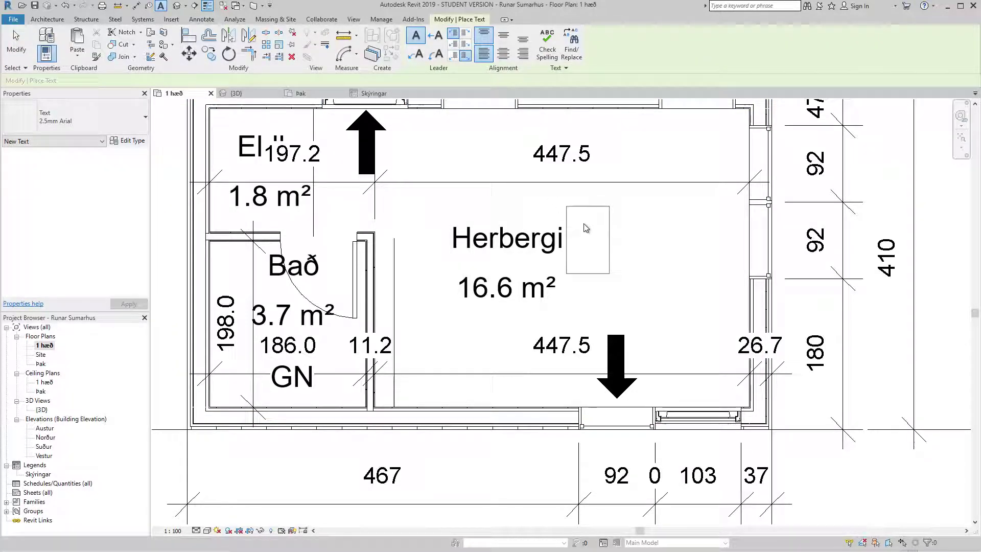
{"action": "type", "text": "R"}
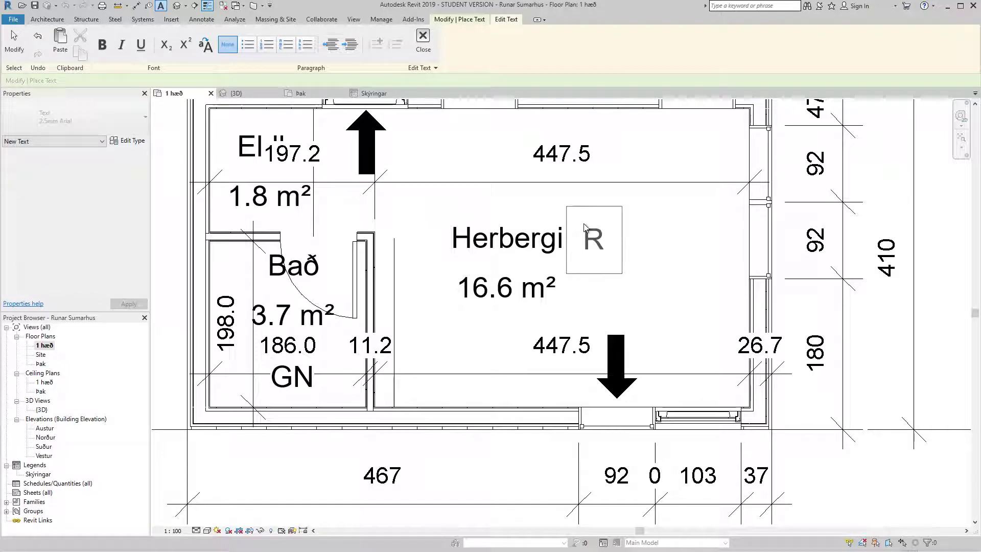
{"action": "left_click", "coordinate": [423, 41]}
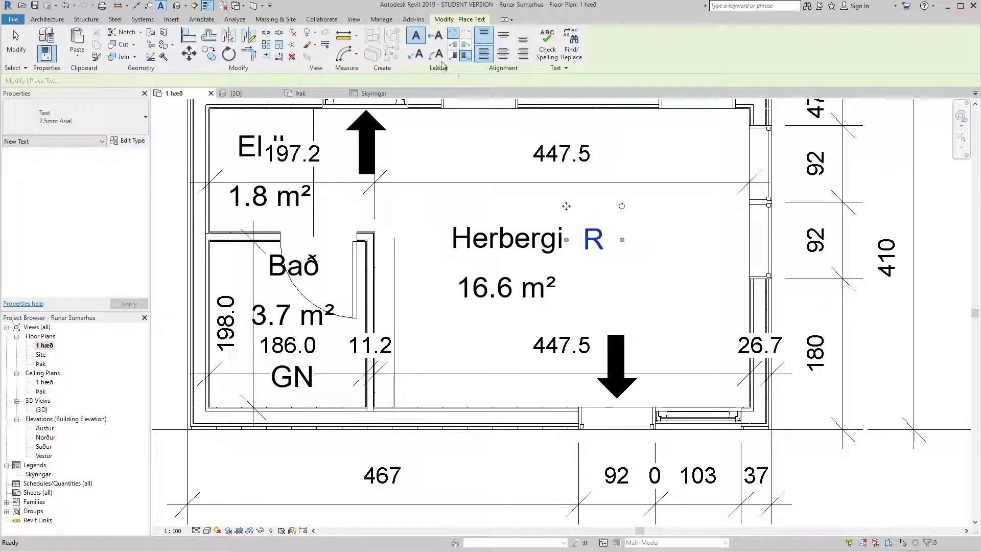
{"action": "key", "text": "Escape"}
{"action": "key", "text": "Escape"}
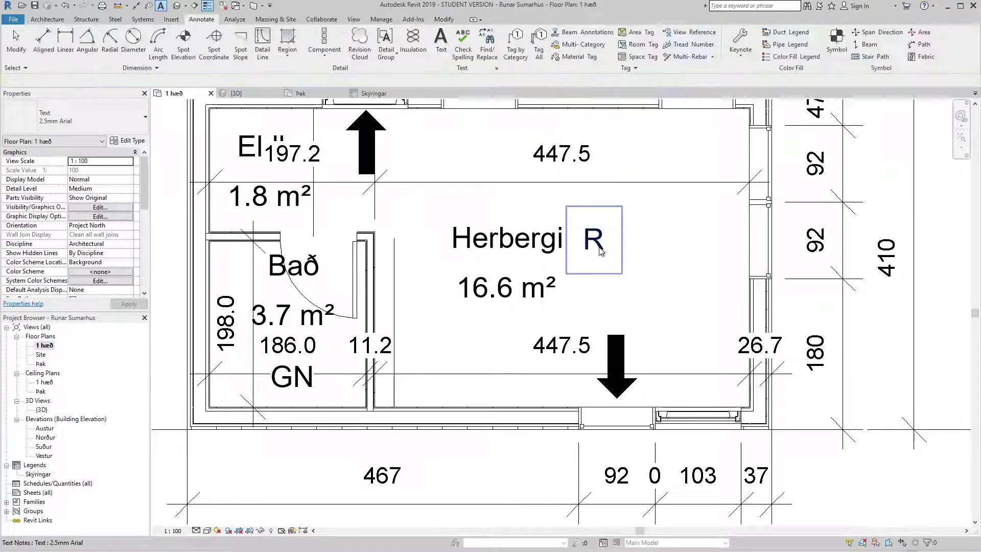
Create a detail group named "R reykskynjar" from the R text note
{"action": "left_click", "coordinate": [600, 250]}
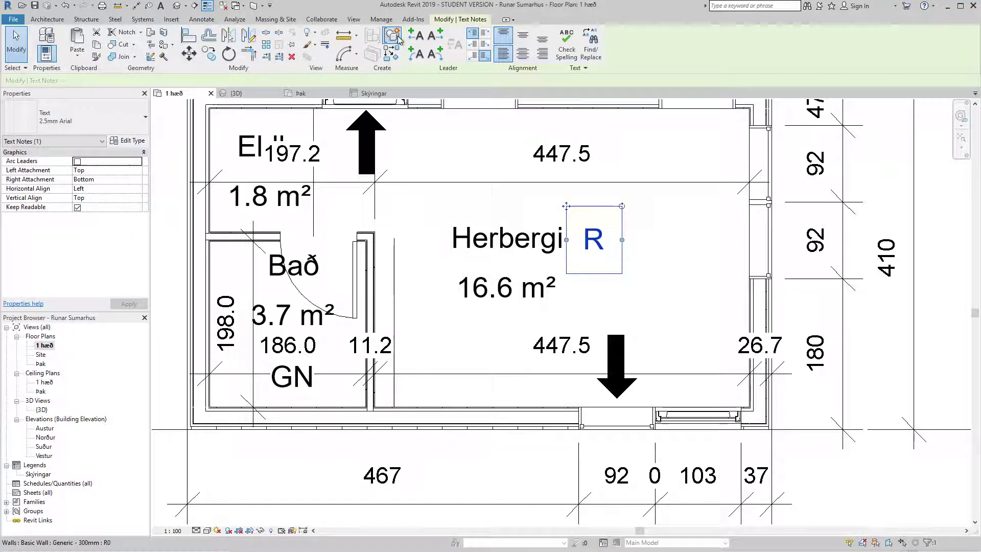
{"action": "left_click", "coordinate": [399, 40]}
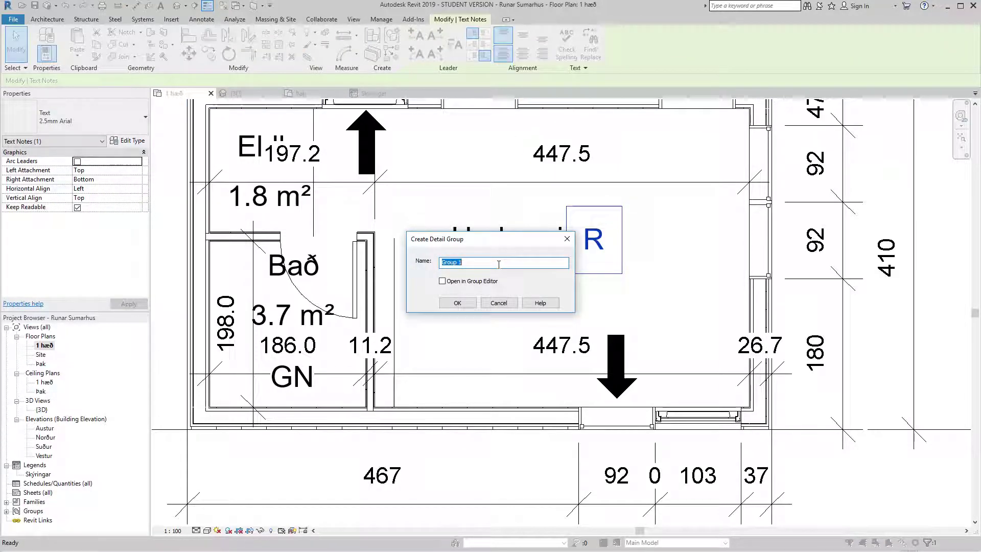
{"action": "type", "text": "R reyk"}
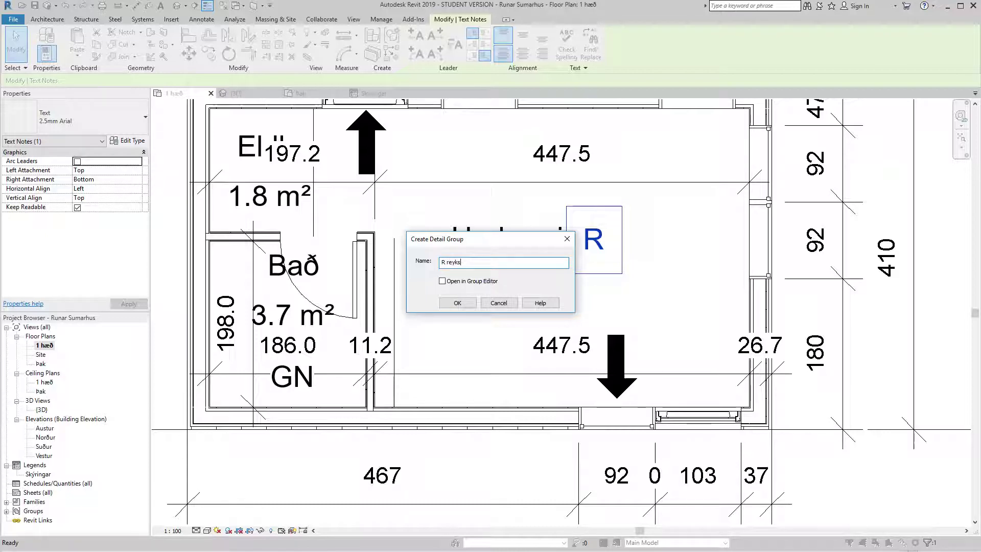
{"action": "type", "text": "skynjar"}
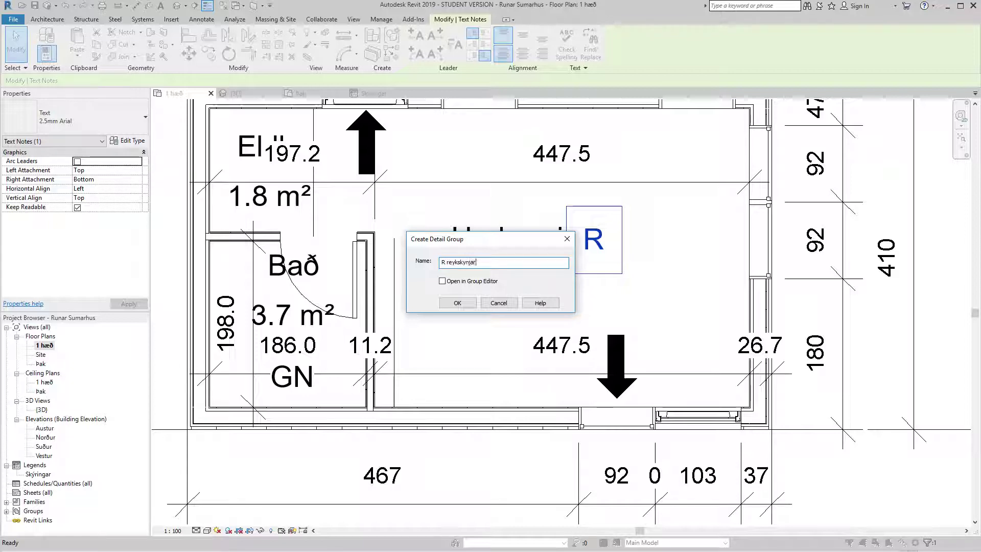
{"action": "key", "text": "Return"}
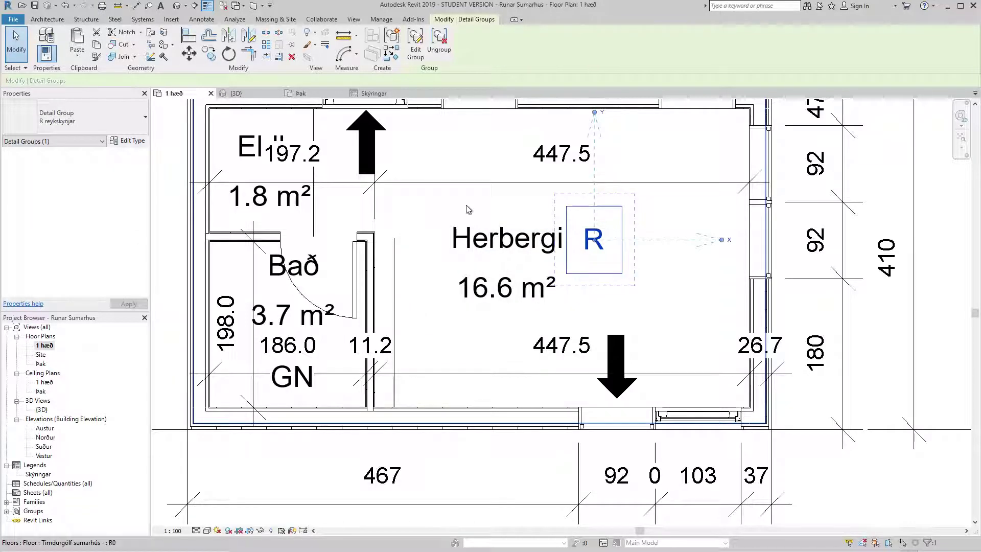
{"action": "left_click", "coordinate": [465, 210]}
Try placing four instances of the R reykskynjar detail group, one beside the 1.8 m² room area and three in Herbergi
{"action": "left_click", "coordinate": [386, 51]}
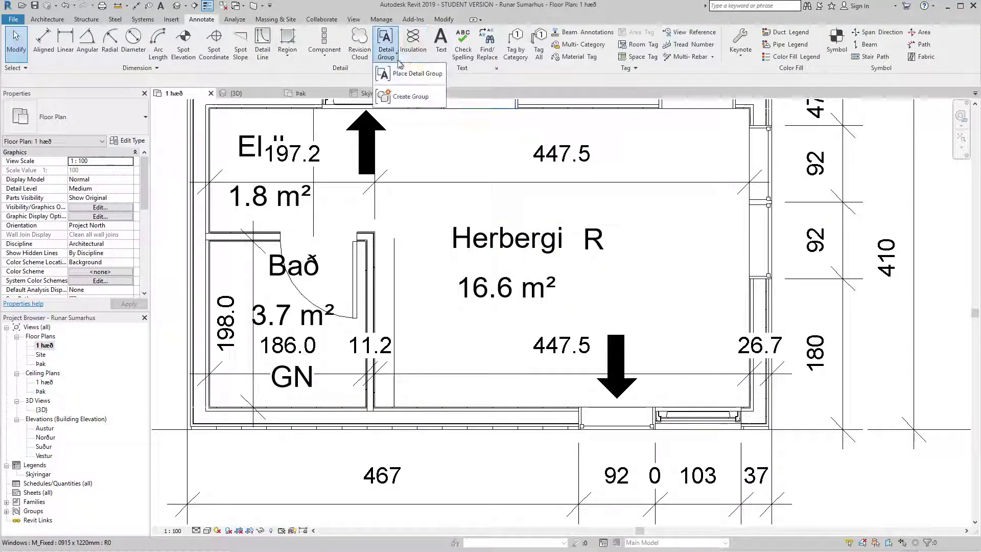
{"action": "left_click", "coordinate": [403, 66]}
{"action": "left_click", "coordinate": [113, 115]}
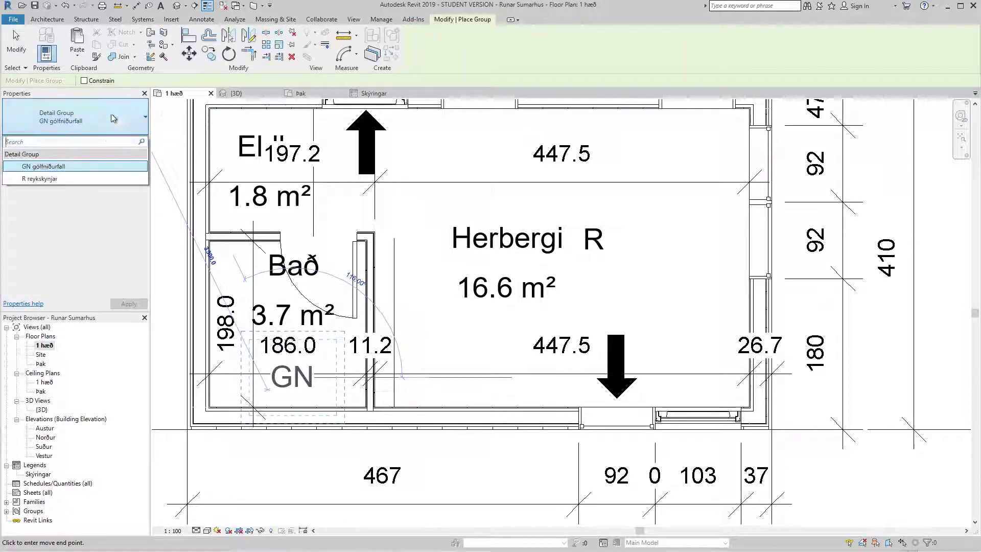
{"action": "left_click", "coordinate": [39, 180]}
{"action": "left_click", "coordinate": [339, 206]}
{"action": "left_click", "coordinate": [468, 162]}
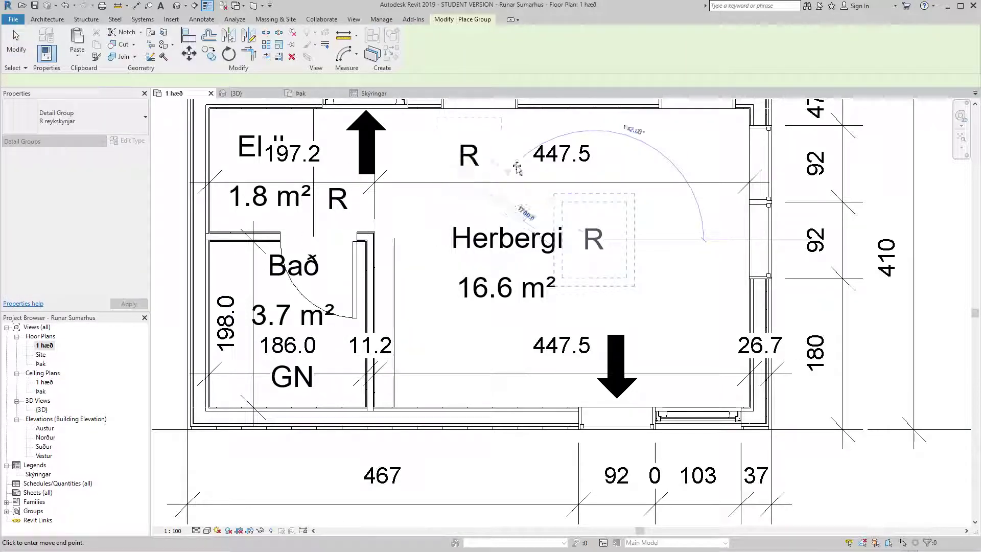
{"action": "left_click", "coordinate": [594, 195]}
{"action": "left_click", "coordinate": [681, 195]}
{"action": "key", "text": "Escape"}
Delete the four trial R reykskynjar instances, keeping the original R beside the Herbergi name
{"action": "left_click", "coordinate": [686, 205]}
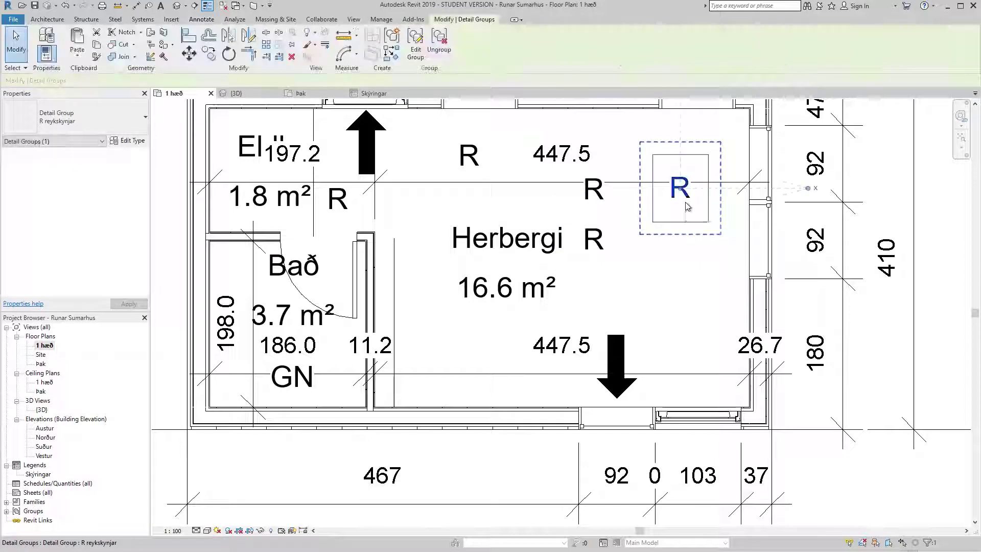
{"action": "key", "text": "Delete"}
{"action": "left_click", "coordinate": [589, 203]}
{"action": "key", "text": "Delete"}
{"action": "left_click", "coordinate": [504, 162]}
{"action": "key", "text": "Delete"}
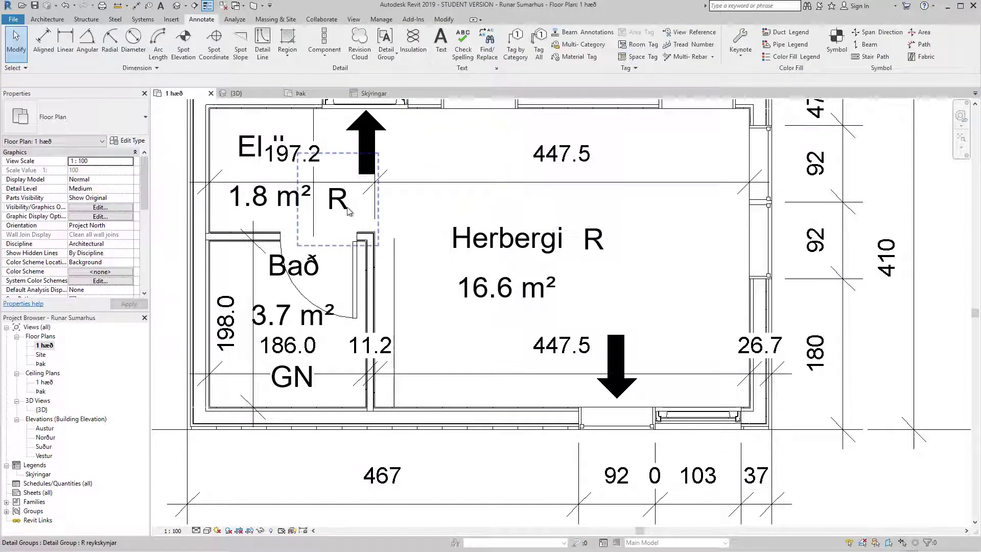
{"action": "left_click", "coordinate": [341, 205]}
{"action": "key", "text": "Delete"}
{"action": "key", "text": "Escape"}
Place a 2.5mm Arial text note reading "ÞN" outside the building, just below its lower-left corner
{"action": "scroll", "coordinate": [627, 310], "scroll_direction": "down", "scroll_amount": 1}
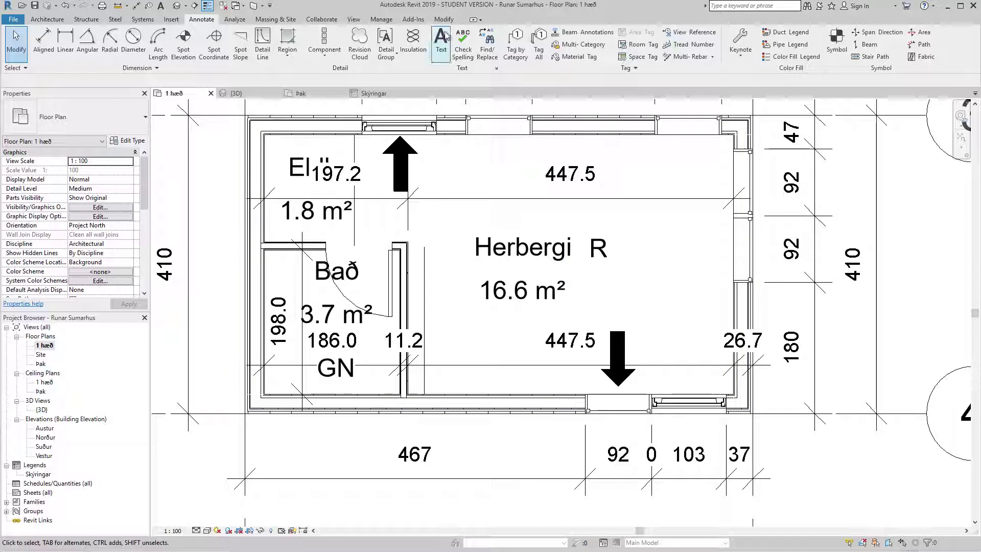
{"action": "left_click", "coordinate": [441, 41]}
{"action": "scroll", "coordinate": [250, 419], "scroll_direction": "up", "scroll_amount": 2}
{"action": "left_click", "coordinate": [253, 424]}
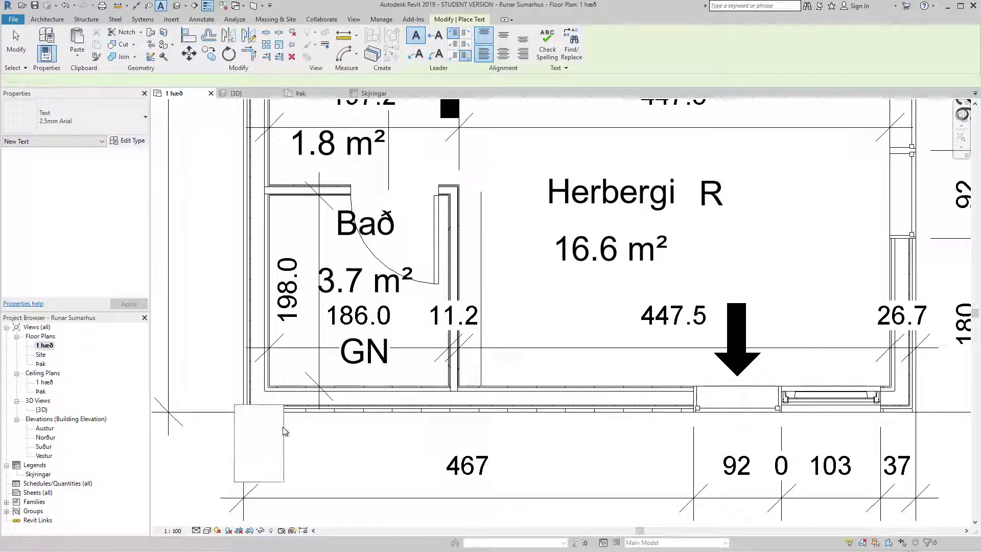
{"action": "type", "text": "þn"}
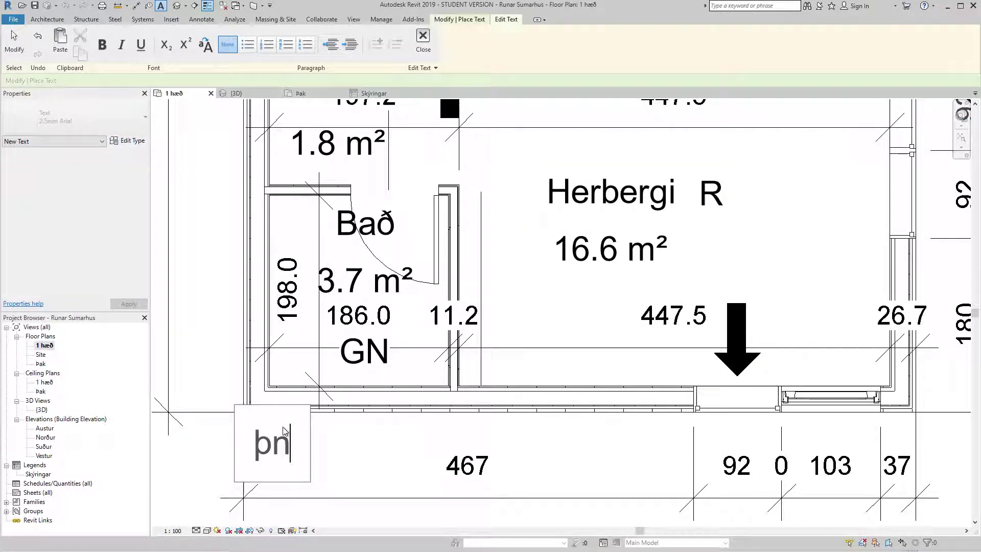
{"action": "key", "text": "BackSpace"}
{"action": "key", "text": "BackSpace"}
{"action": "type", "text": "ÞN"}
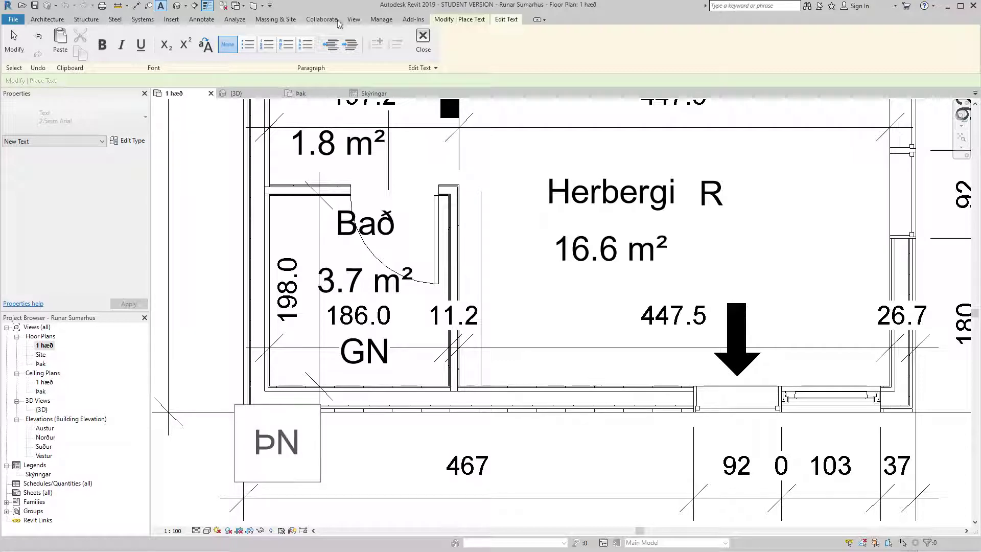
{"action": "left_click", "coordinate": [423, 37]}
Examine the symbols and room number in the reference floor plan image above the modelled plan
{"action": "scroll", "coordinate": [332, 292], "scroll_direction": "down", "scroll_amount": 3}
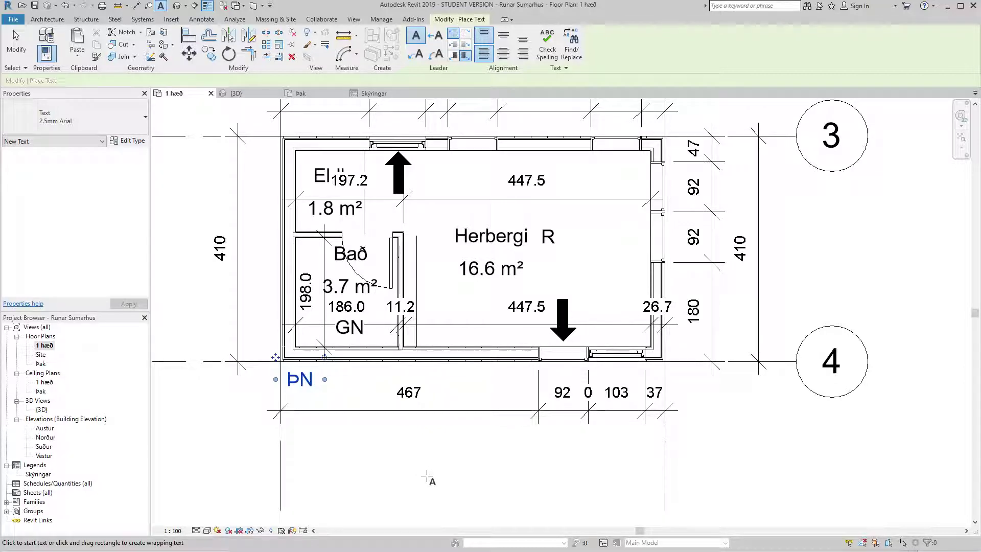
{"action": "scroll", "coordinate": [427, 477], "scroll_direction": "up", "scroll_amount": 1}
{"action": "scroll", "coordinate": [427, 477], "scroll_direction": "down", "scroll_amount": 3}
{"action": "scroll", "coordinate": [426, 476], "scroll_direction": "down", "scroll_amount": 2}
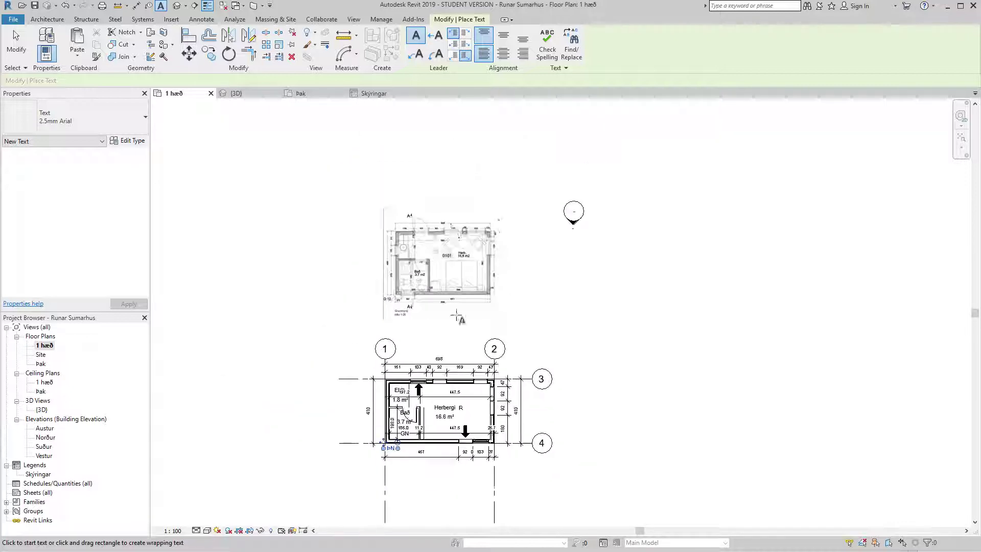
{"action": "scroll", "coordinate": [408, 270], "scroll_direction": "up", "scroll_amount": 5}
{"action": "scroll", "coordinate": [408, 269], "scroll_direction": "up", "scroll_amount": 1}
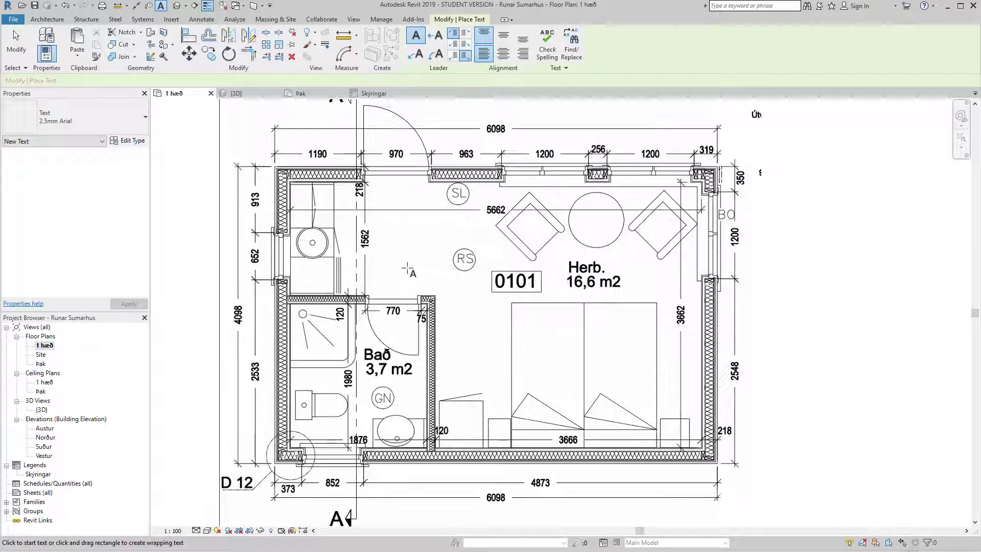
{"action": "key", "text": "Escape"}
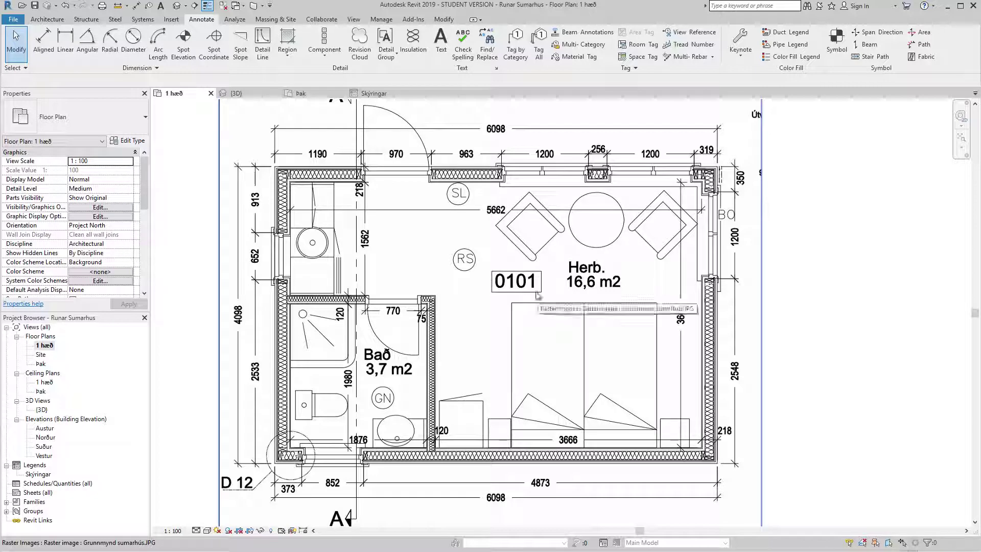
{"action": "scroll", "coordinate": [446, 273], "scroll_direction": "down", "scroll_amount": 6}
{"action": "scroll", "coordinate": [446, 272], "scroll_direction": "down", "scroll_amount": 4}
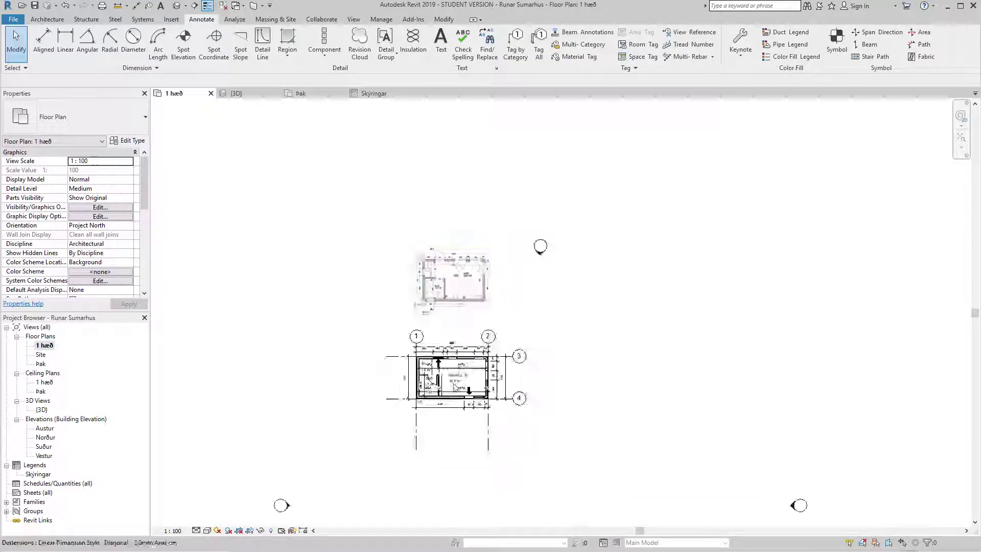
Place a 2.5mm Arial text note reading "0101" below the 16.6 m² area label in Herbergi
{"action": "scroll", "coordinate": [459, 377], "scroll_direction": "up", "scroll_amount": 10}
{"action": "left_click", "coordinate": [434, 53]}
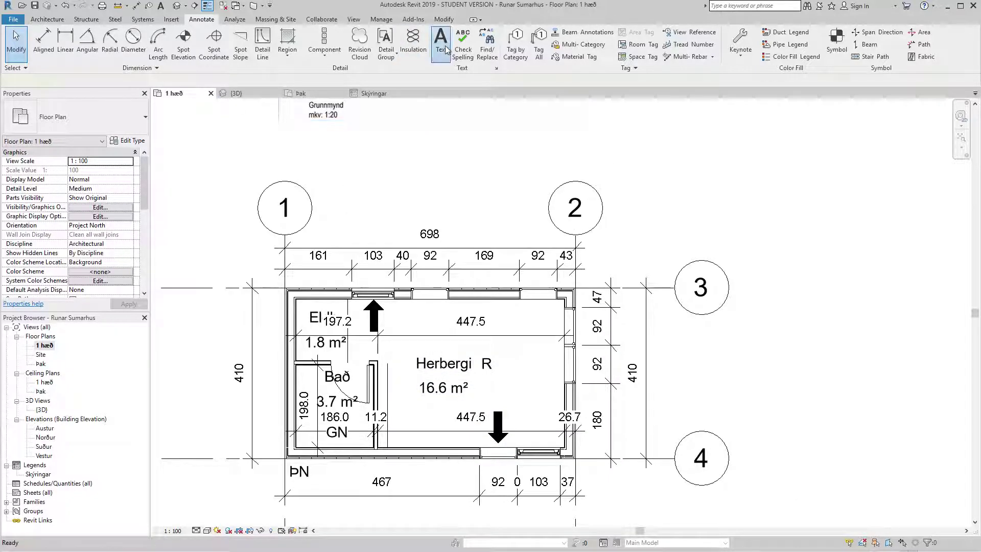
{"action": "scroll", "coordinate": [456, 414], "scroll_direction": "up", "scroll_amount": 3}
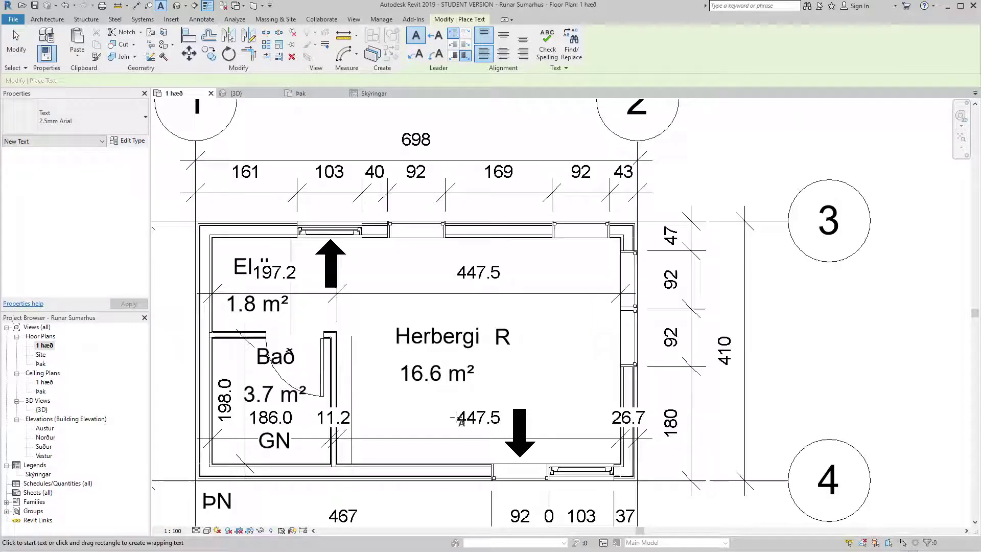
{"action": "left_click", "coordinate": [412, 395]}
{"action": "type", "text": "0101"}
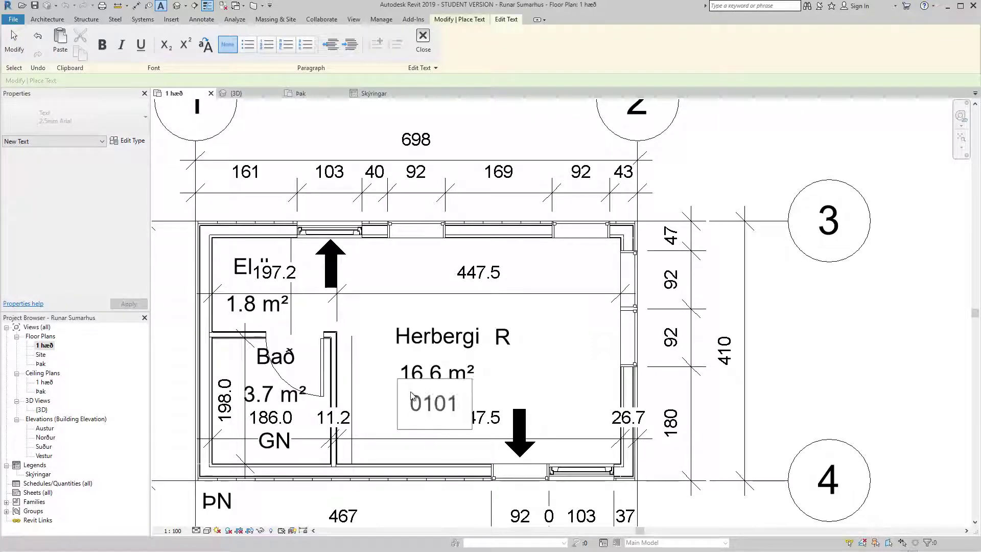
{"action": "left_click", "coordinate": [423, 41]}
{"action": "key", "text": "Escape"}
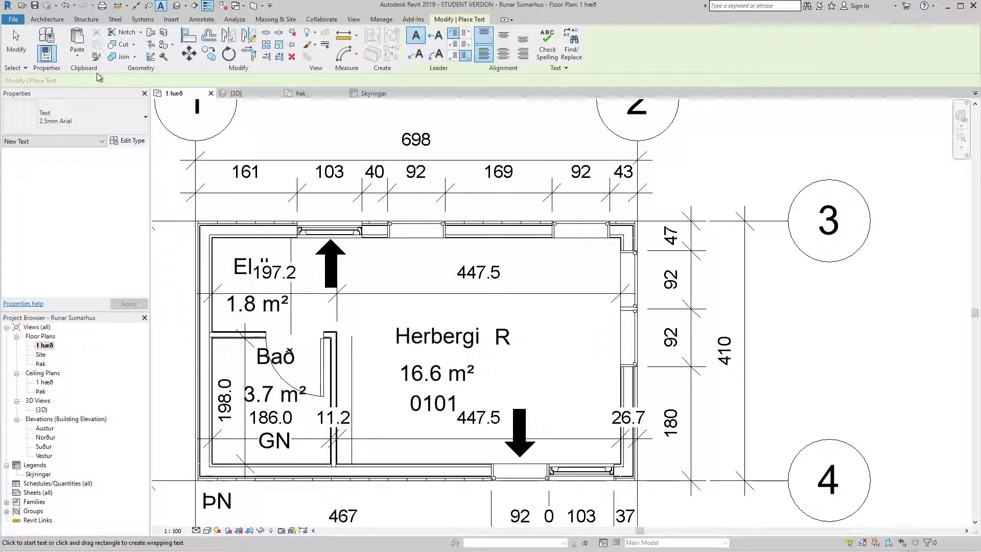
{"action": "left_click", "coordinate": [17, 46]}
Duplicate the 0101 note's text type under the name "2.5mm Arial Með boxi"
{"action": "left_click", "coordinate": [437, 405]}
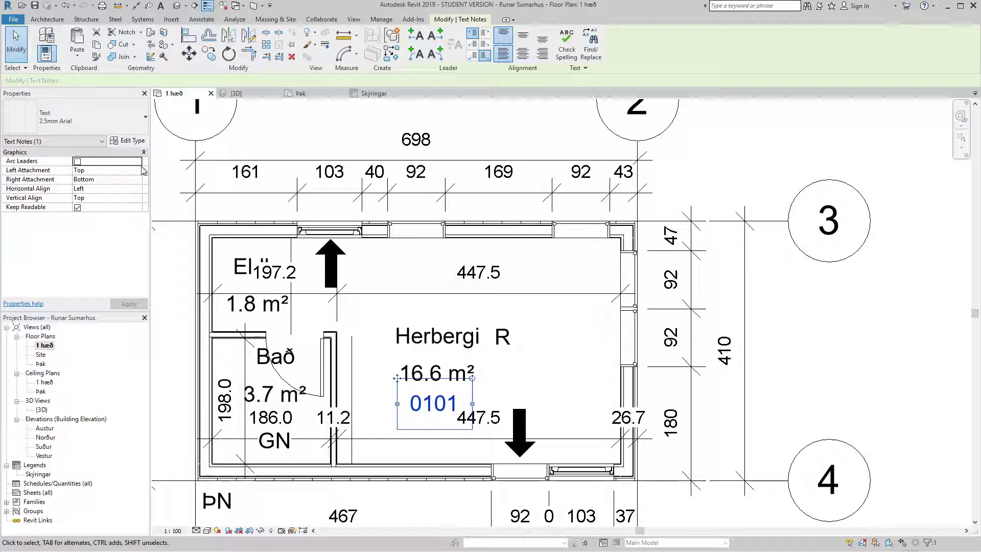
{"action": "left_click", "coordinate": [127, 140]}
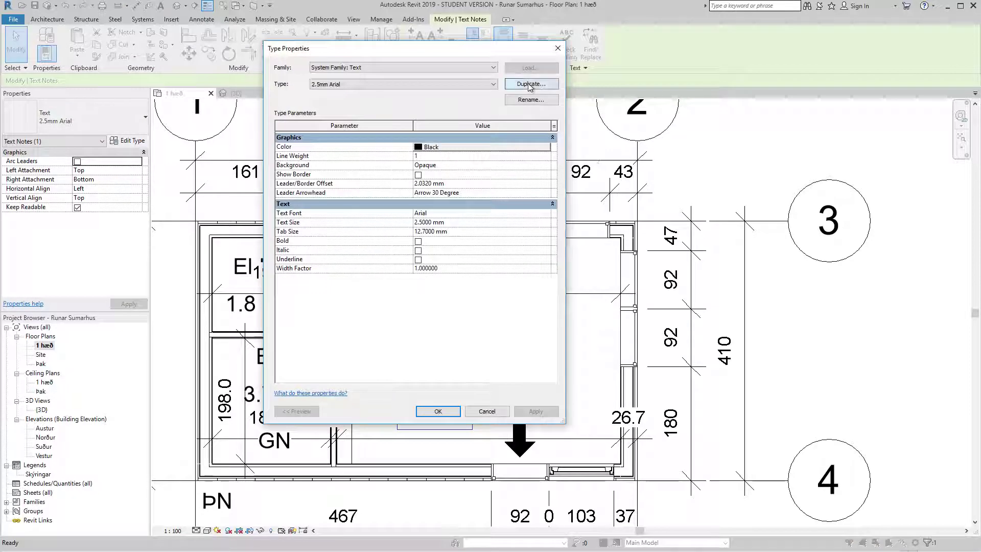
{"action": "left_click", "coordinate": [529, 85]}
{"action": "left_click", "coordinate": [405, 229]}
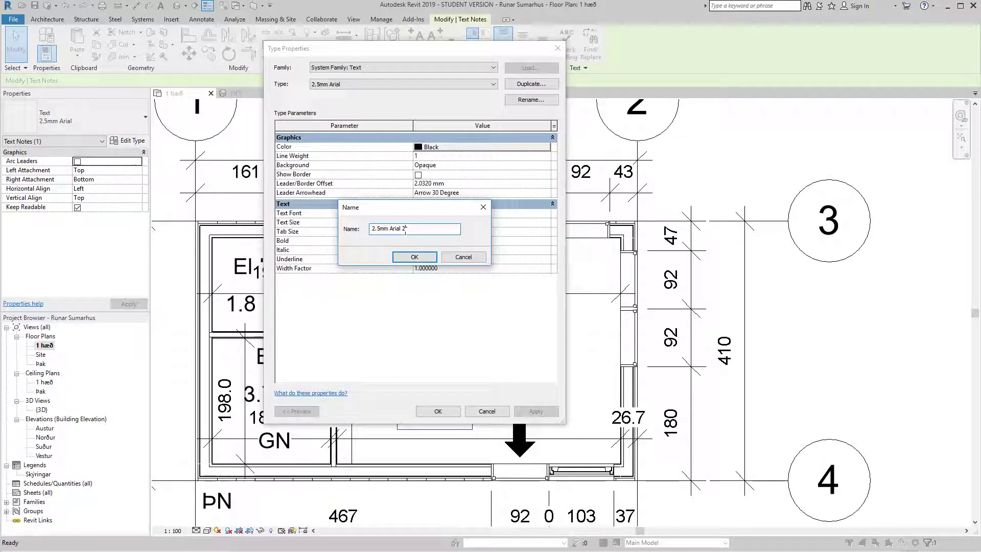
{"action": "double_click", "coordinate": [403, 229]}
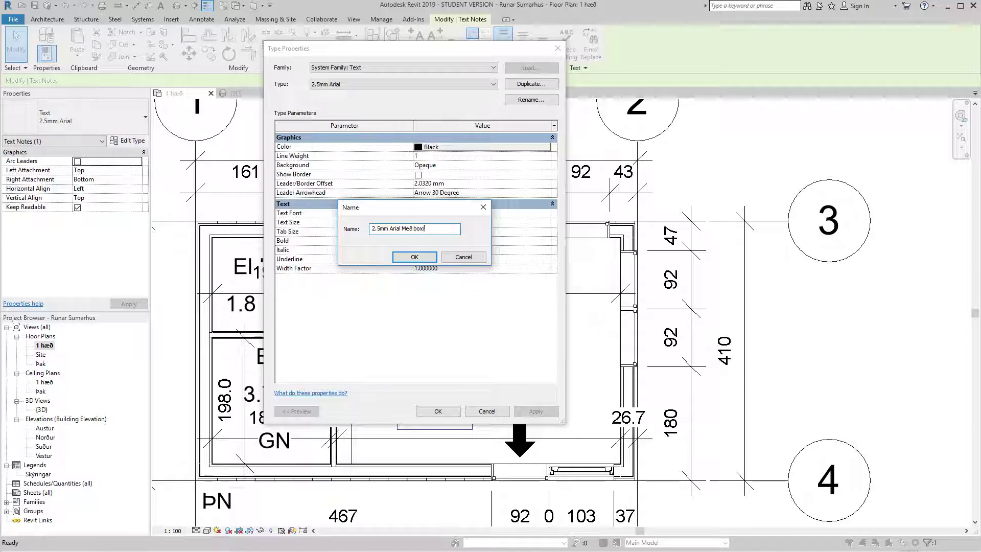
{"action": "key", "text": "Return"}
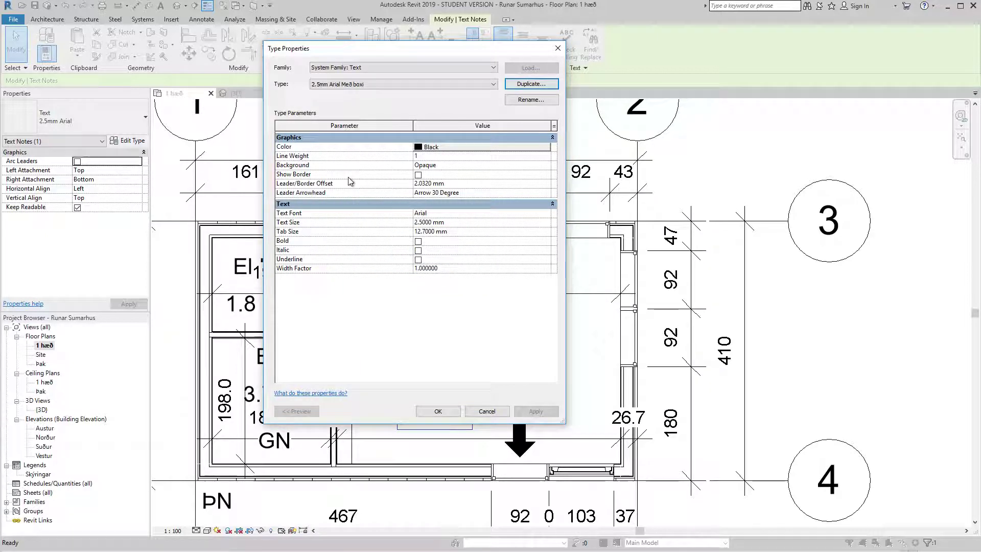
Turn on Show Border for the 2.5mm Arial Með boxi type and apply it to the 0101 note
{"action": "left_click", "coordinate": [418, 176]}
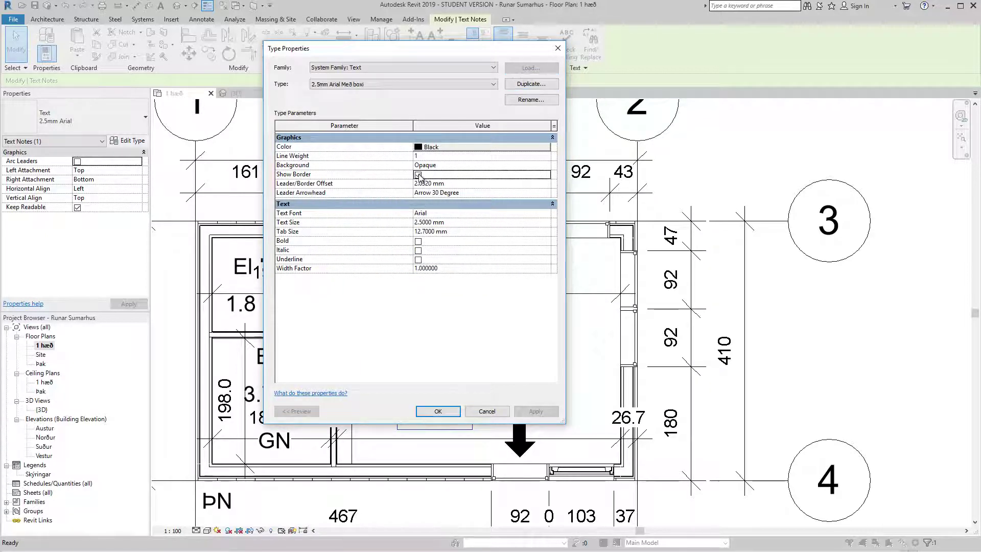
{"action": "left_click", "coordinate": [438, 411]}
{"action": "left_click", "coordinate": [429, 437]}
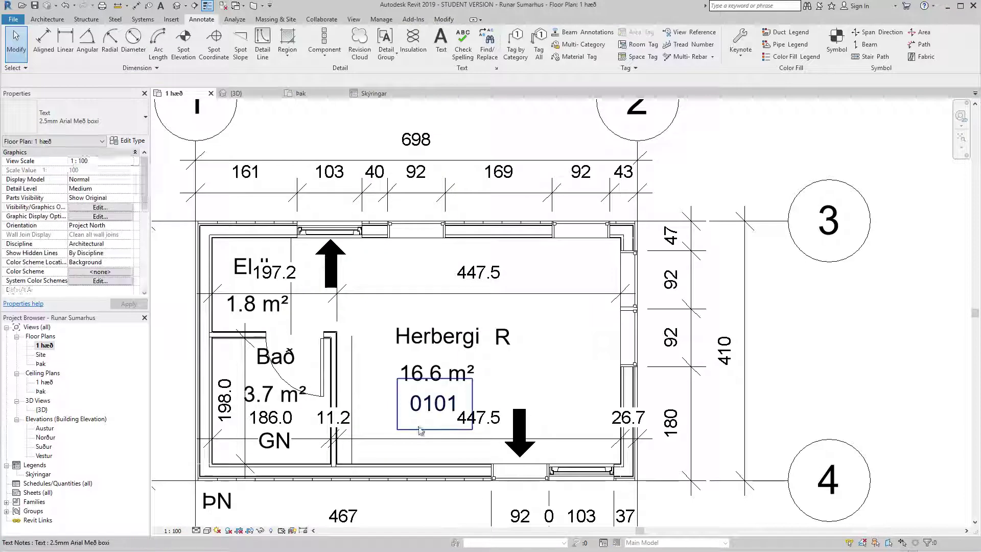
Set the Leader/Border Offset of the 0101 note's 2.5mm Arial Með boxi text type to 0.5 mm
{"action": "scroll", "coordinate": [429, 438], "scroll_direction": "up", "scroll_amount": 3}
{"action": "left_click", "coordinate": [429, 437]}
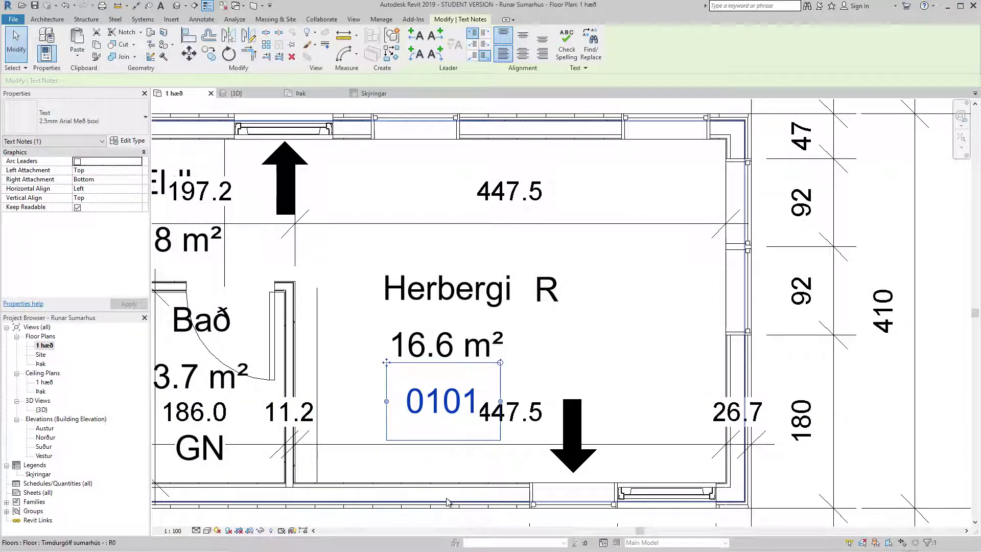
{"action": "key", "text": "Escape"}
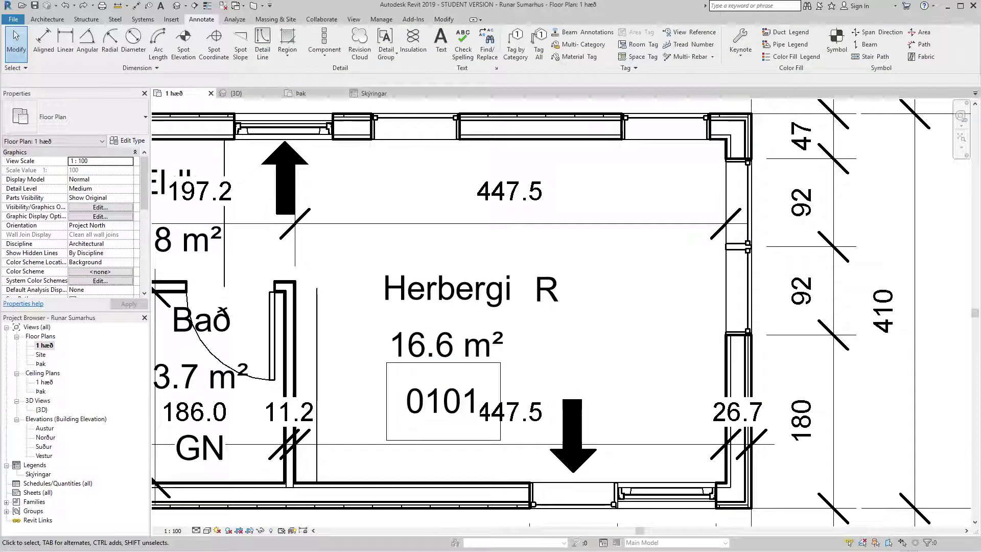
{"action": "left_click", "coordinate": [386, 423]}
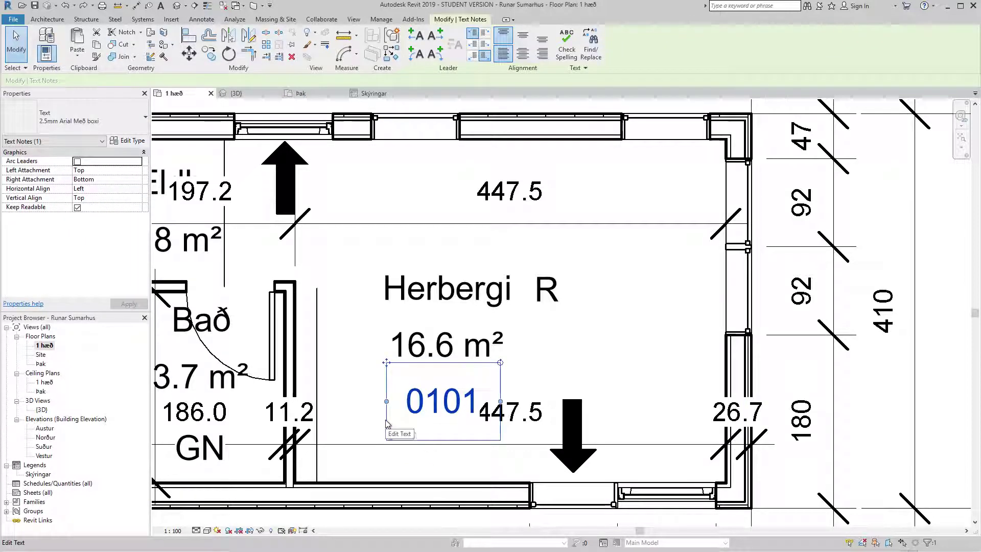
{"action": "left_click", "coordinate": [129, 141]}
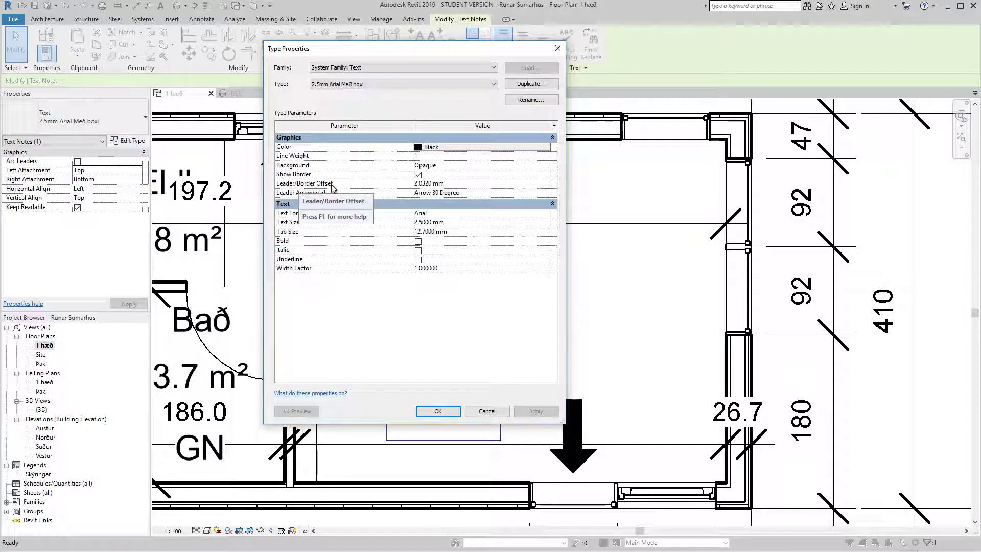
{"action": "left_click", "coordinate": [462, 184]}
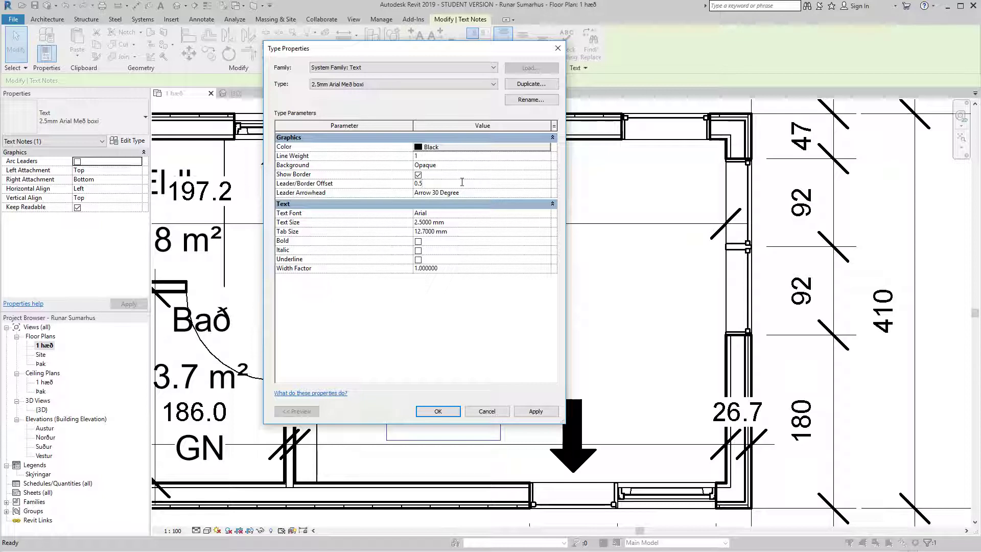
{"action": "left_click", "coordinate": [438, 410]}
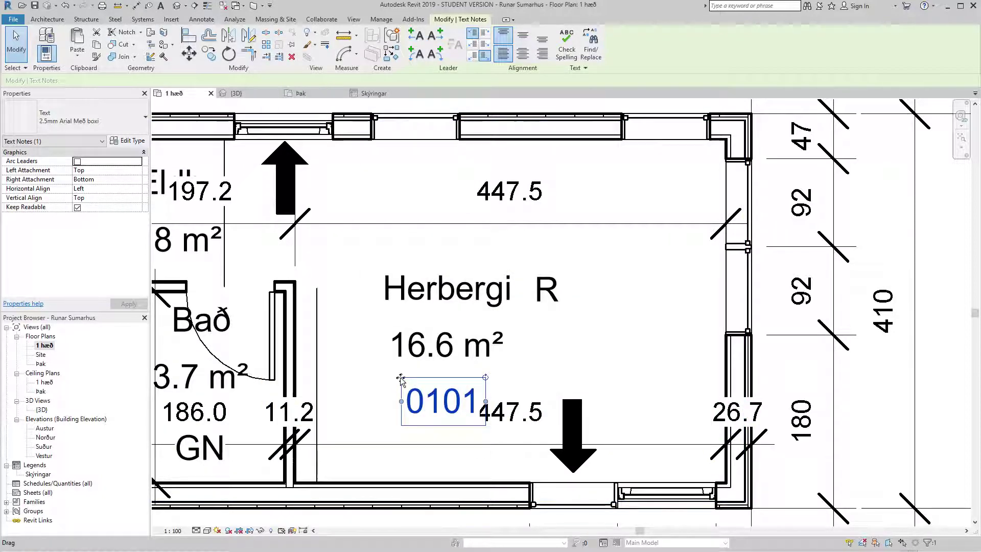
Move the boxed 0101 note slightly up toward the 16.6 m² label and shift the lower 447.5 dimension text slightly down, clear of the box
{"action": "left_click_drag", "start_coordinate": [424, 393], "coordinate": [424, 384]}
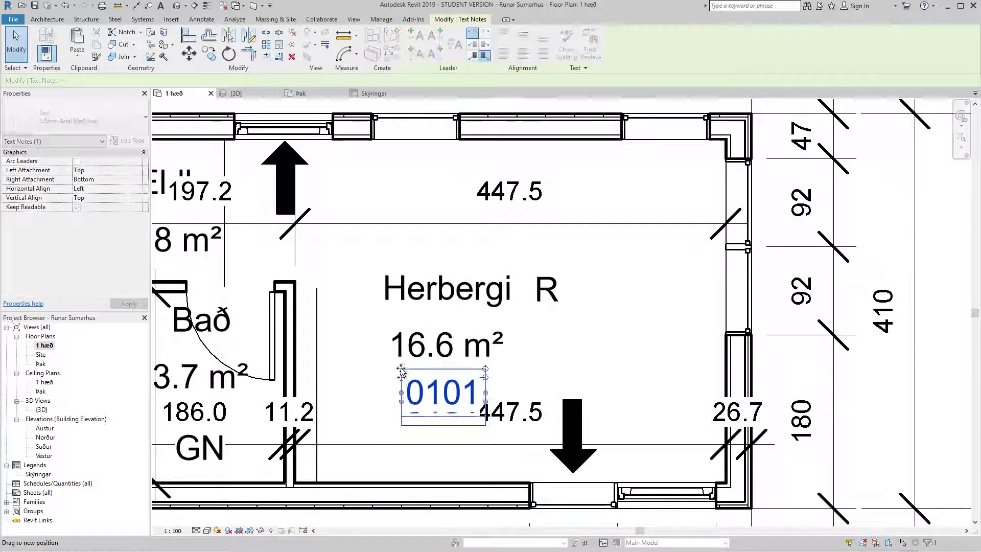
{"action": "left_click", "coordinate": [507, 433]}
{"action": "left_click_drag", "start_coordinate": [508, 432], "coordinate": [511, 440]}
{"action": "scroll", "coordinate": [511, 440], "scroll_direction": "down", "scroll_amount": 3}
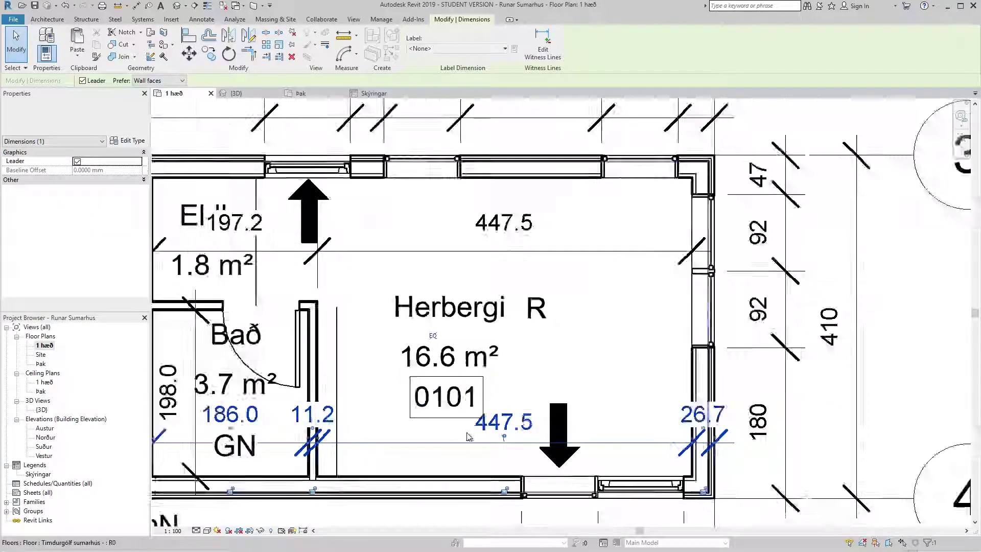
Select the R reykskynjar detail group beside the Herbergi room name
{"action": "left_click", "coordinate": [502, 321]}
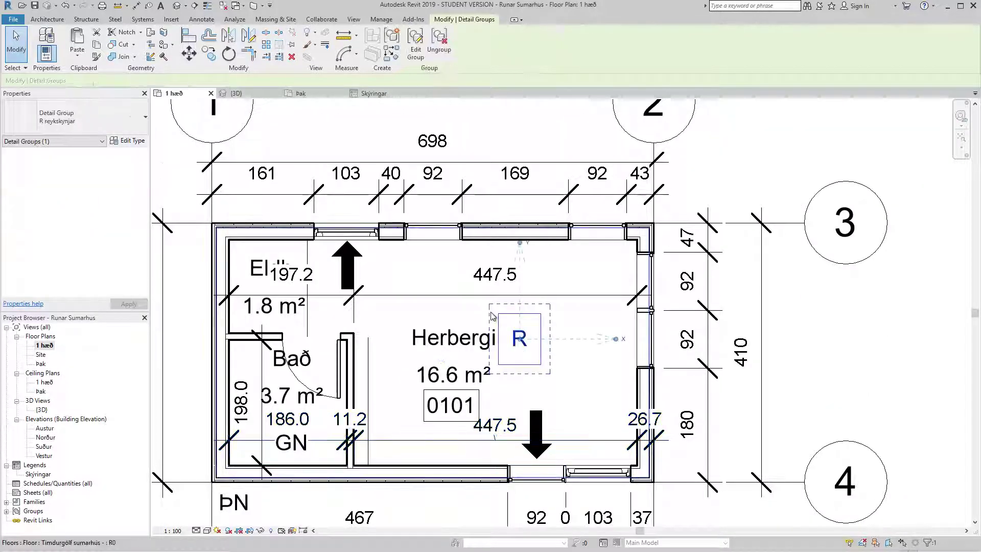